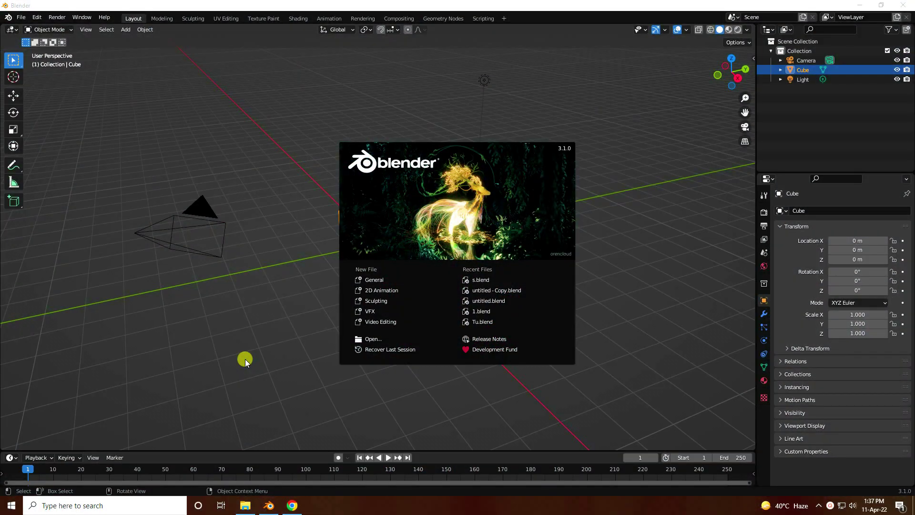
- Close the splash screen and delete the default camera, cube and light
{"action": "left_click", "coordinate": [372, 281]}
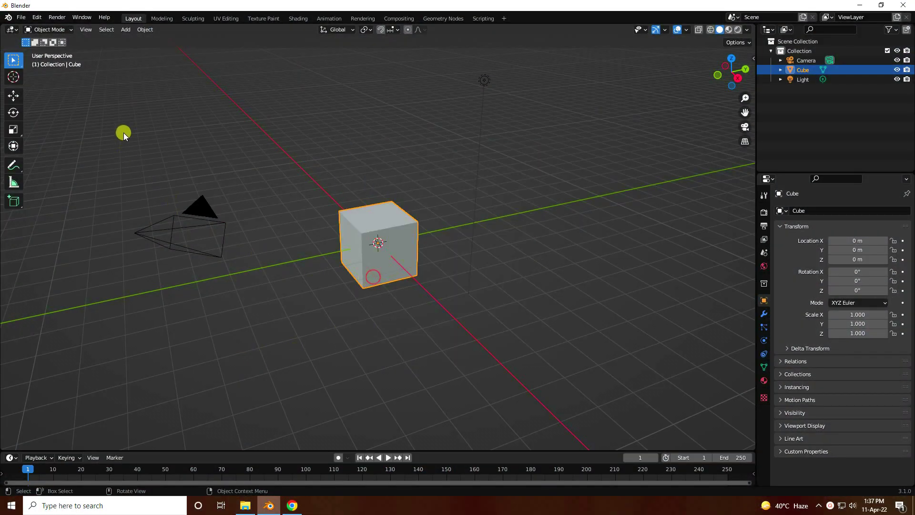
{"action": "left_click_drag", "start_coordinate": [124, 135], "coordinate": [651, 376]}
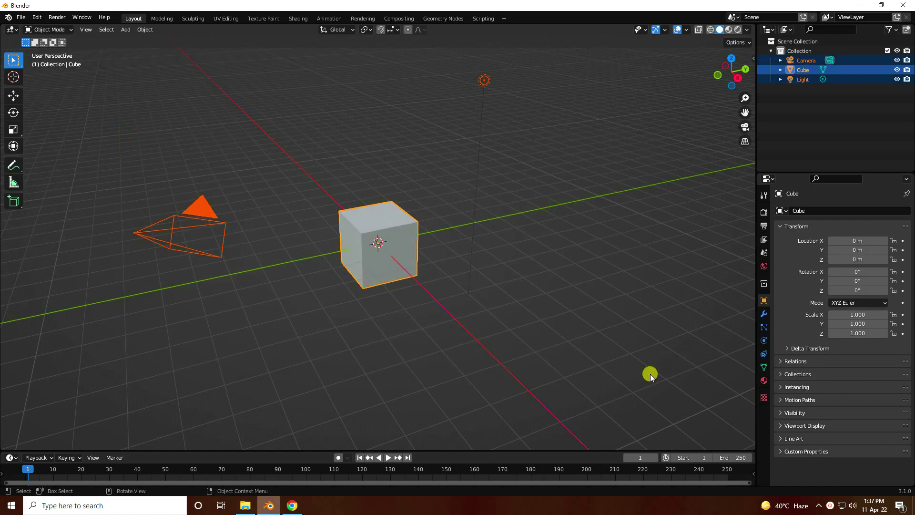
{"action": "key", "text": "Delete"}
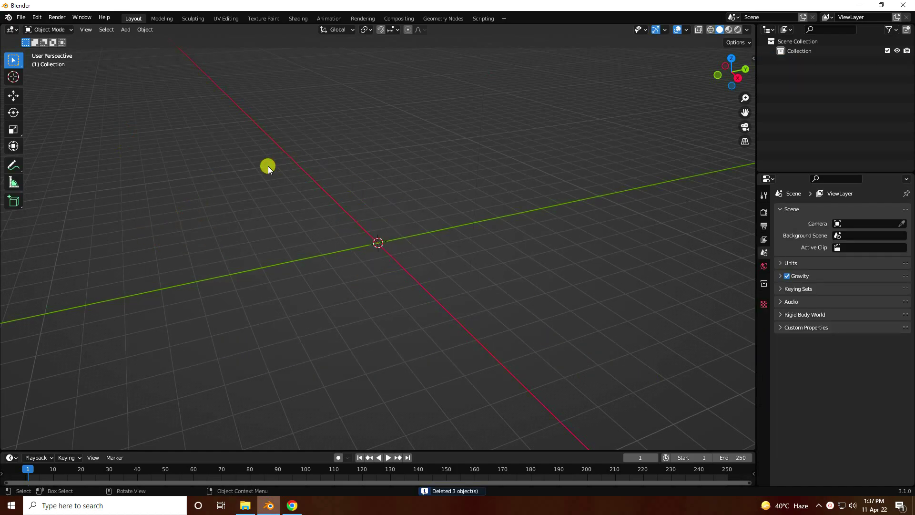
- Import Samba 2 Dancing.fbx from the Desktop's Hair 3 folder
{"action": "left_click", "coordinate": [20, 18]}
{"action": "mouse_move", "coordinate": [32, 148]}
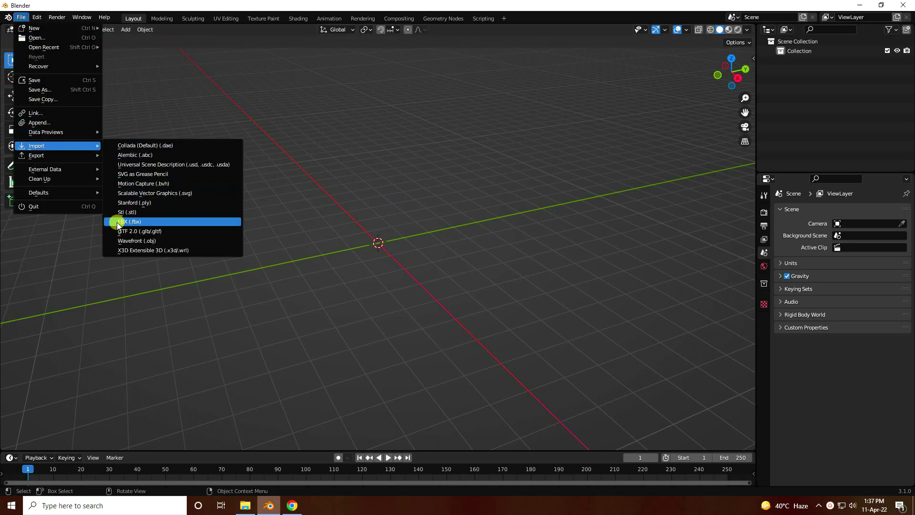
{"action": "left_click", "coordinate": [141, 222]}
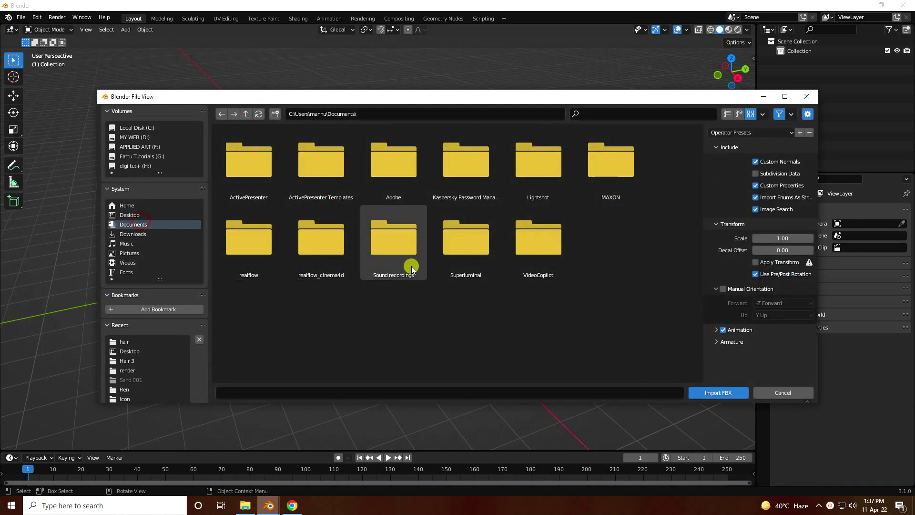
{"action": "left_click", "coordinate": [126, 215]}
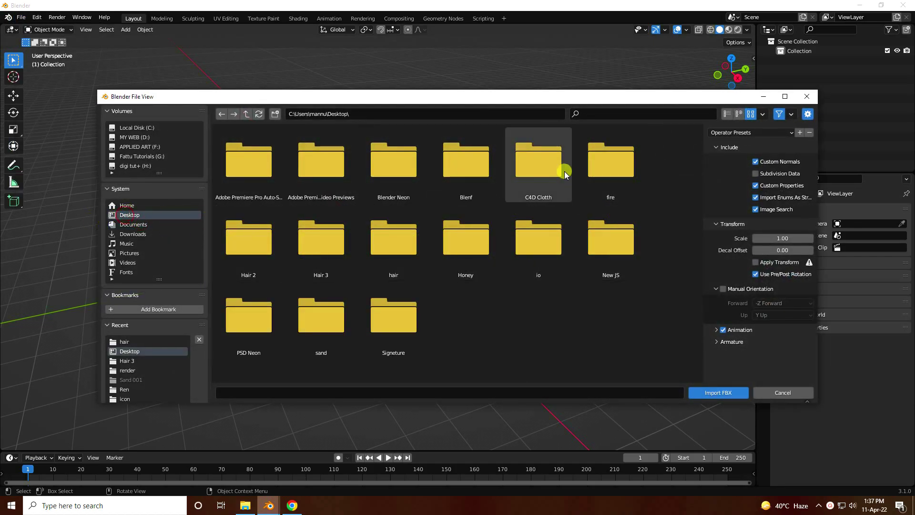
{"action": "double_click", "coordinate": [307, 257]}
{"action": "left_click", "coordinate": [525, 170]}
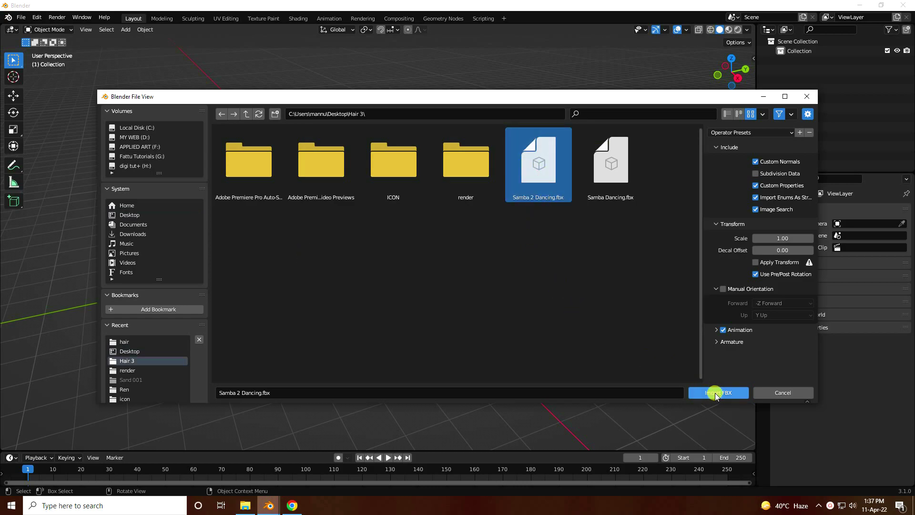
{"action": "left_click", "coordinate": [725, 393]}
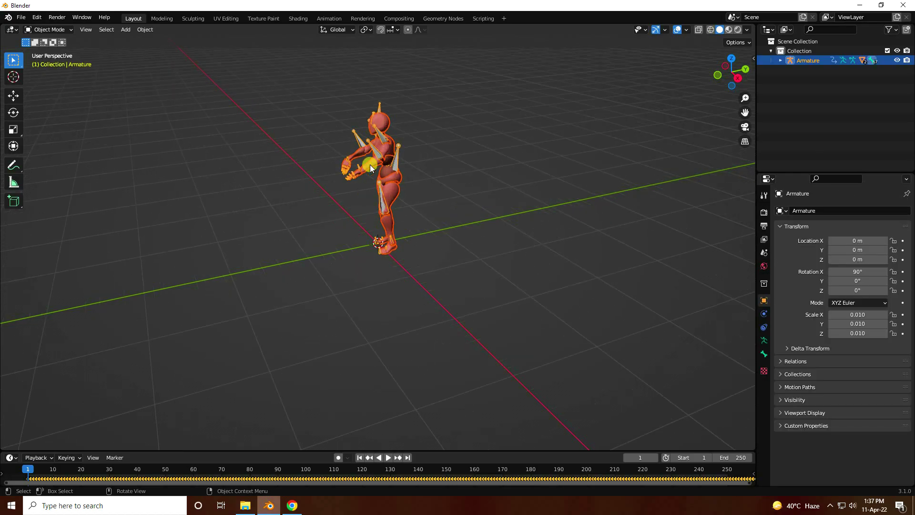
- Orbit and zoom to look over the imported samba character, then bring up Mixamo in Chrome
{"action": "middle_click_drag", "start_coordinate": [370, 164], "coordinate": [445, 119]}
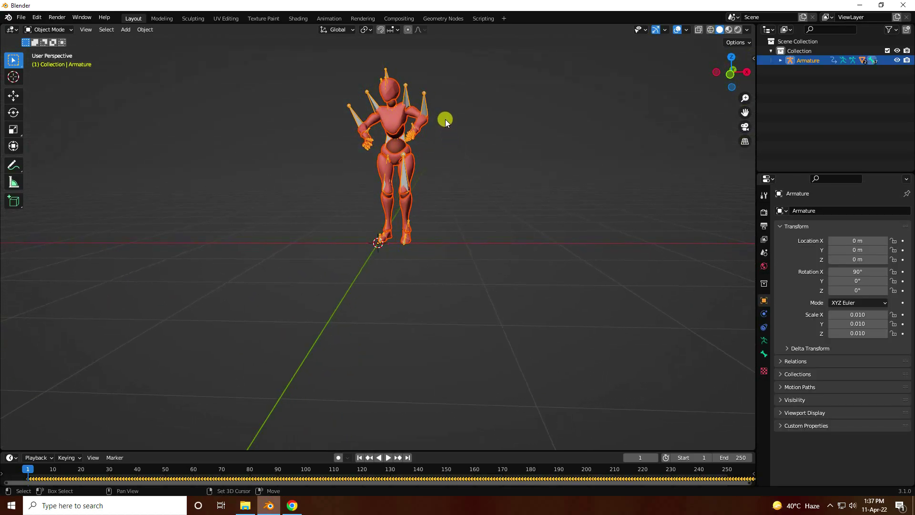
{"action": "scroll", "coordinate": [446, 148], "scroll_direction": "up", "scroll_amount": 4}
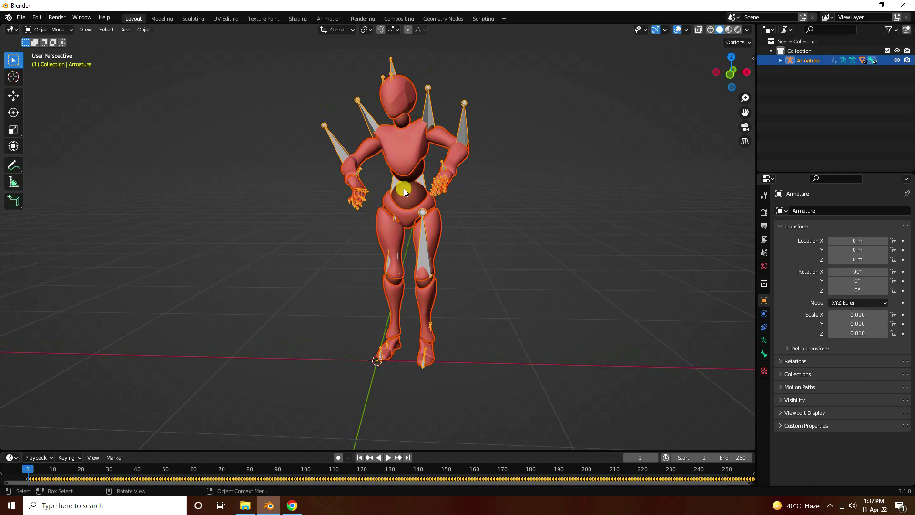
{"action": "left_click", "coordinate": [293, 505]}
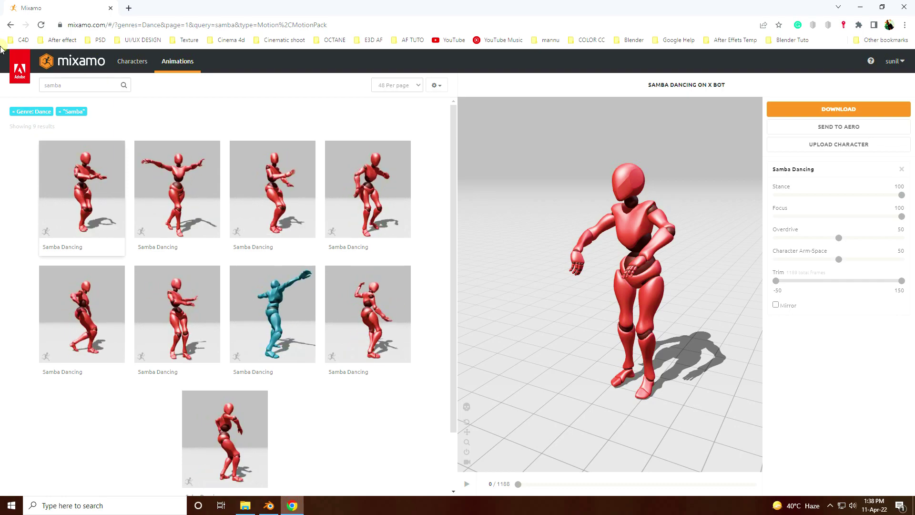
- Play and then pause the Samba Dancing preview in Mixamo
{"action": "left_click", "coordinate": [467, 482]}
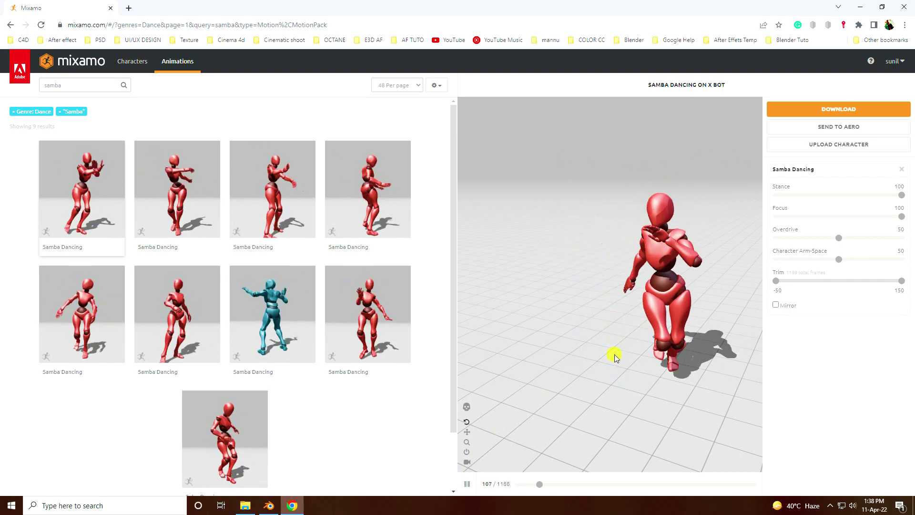
{"action": "scroll", "coordinate": [601, 367], "scroll_direction": "up", "scroll_amount": 3}
{"action": "scroll", "coordinate": [575, 380], "scroll_direction": "down", "scroll_amount": 3}
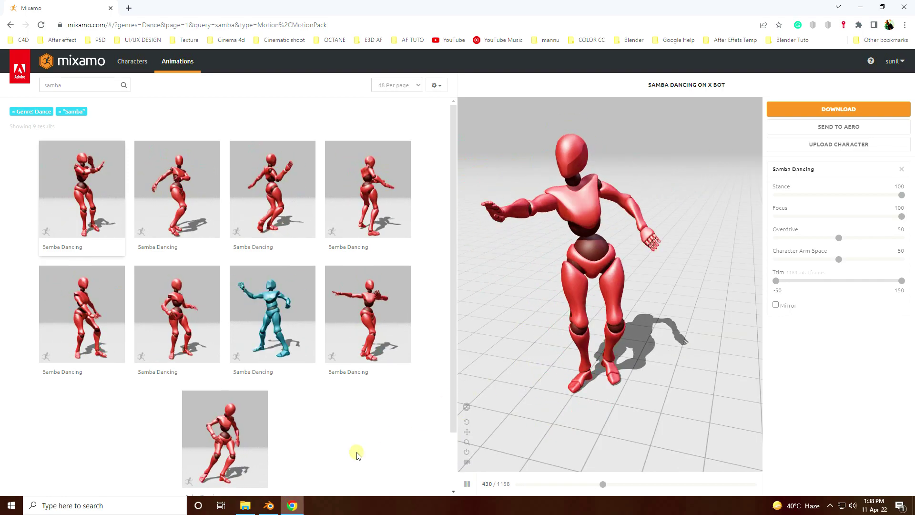
{"action": "left_click", "coordinate": [467, 484]}
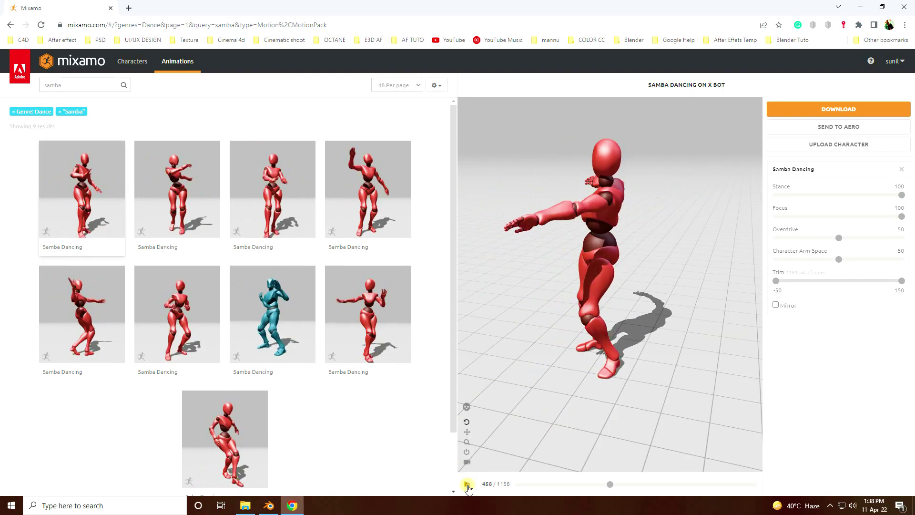
- Download the Samba Dancing animation as an FBX and return to Blender
{"action": "left_click", "coordinate": [824, 111]}
{"action": "left_click", "coordinate": [582, 219]}
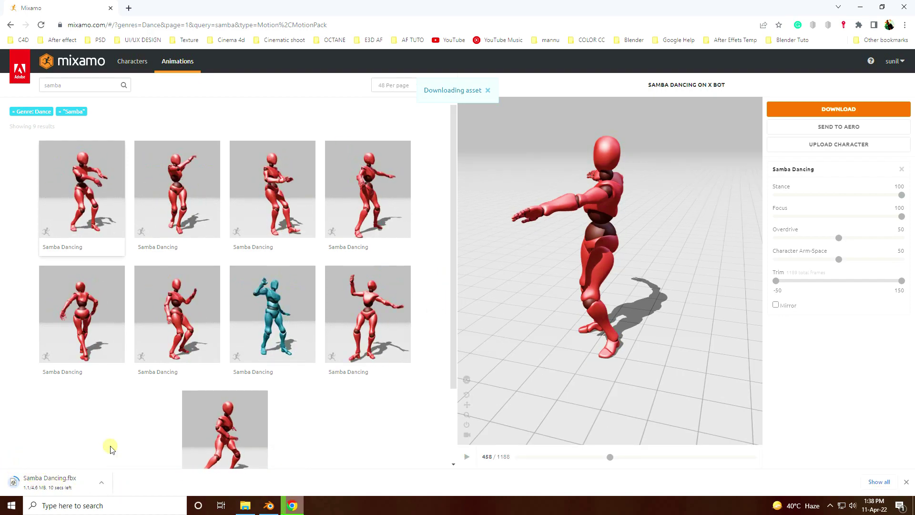
{"action": "left_click", "coordinate": [271, 506]}
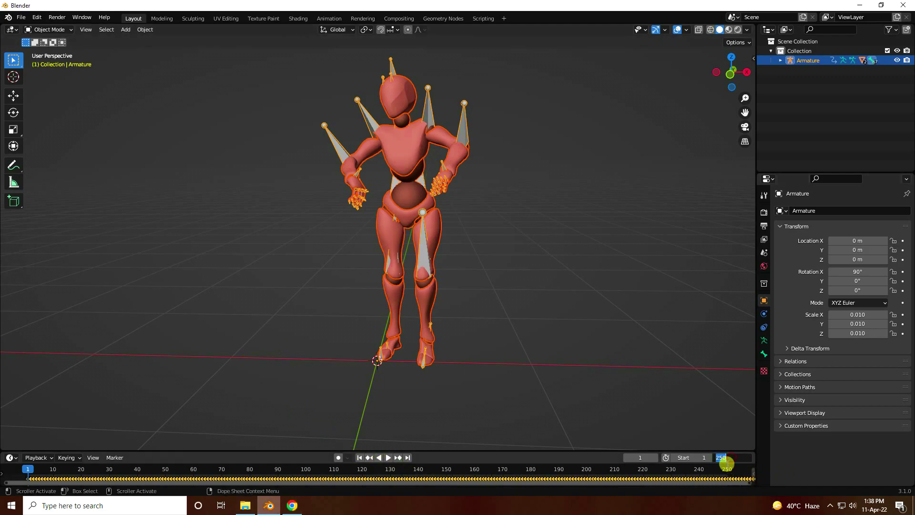
- Set the end frame to 1200 and play the dance, stopping at frame 192
{"action": "key", "text": "Return"}
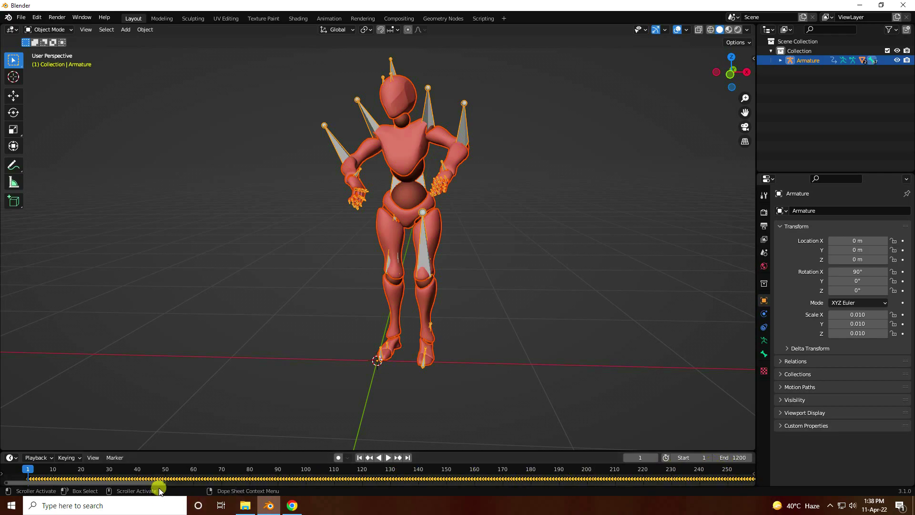
{"action": "left_click_drag", "start_coordinate": [162, 484], "coordinate": [777, 485]}
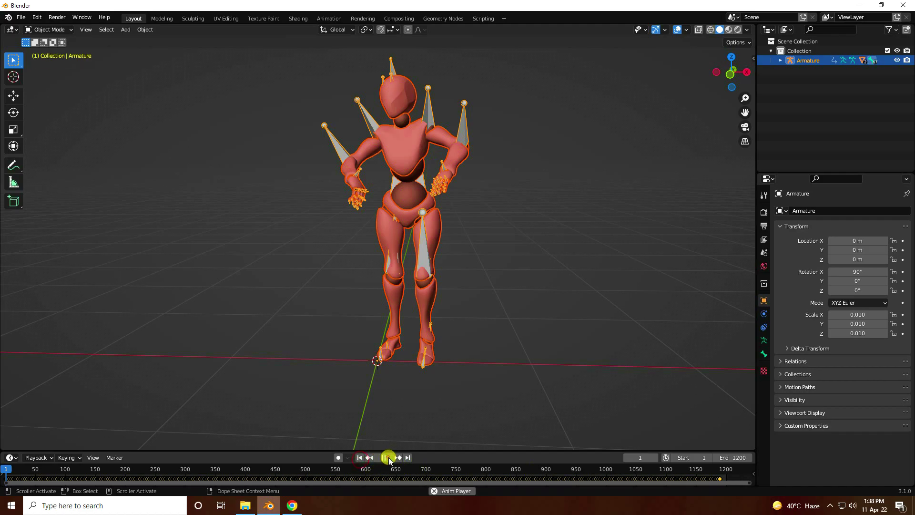
{"action": "left_click", "coordinate": [571, 248]}
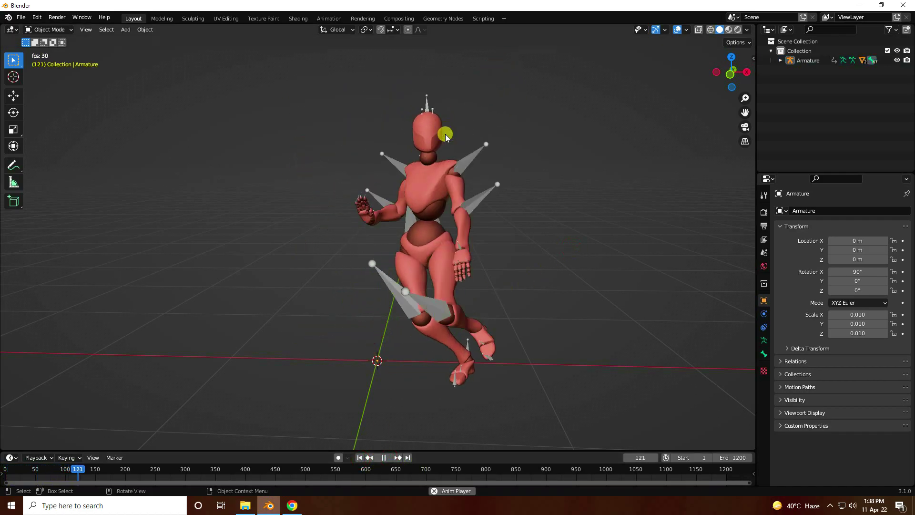
{"action": "left_click", "coordinate": [384, 458]}
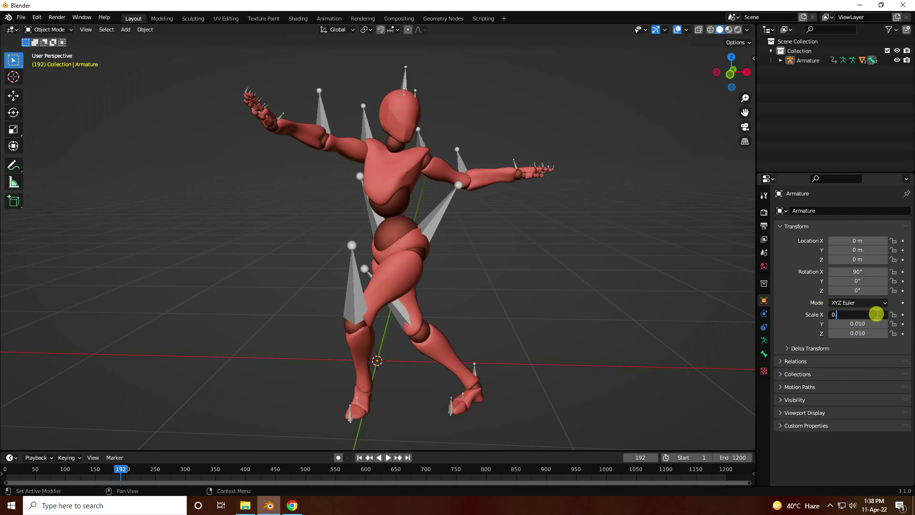
- Scale the armature to 0.05 on X, Y and Z
{"action": "key", "text": "Tab"}
{"action": "type", "text": "0.0"}
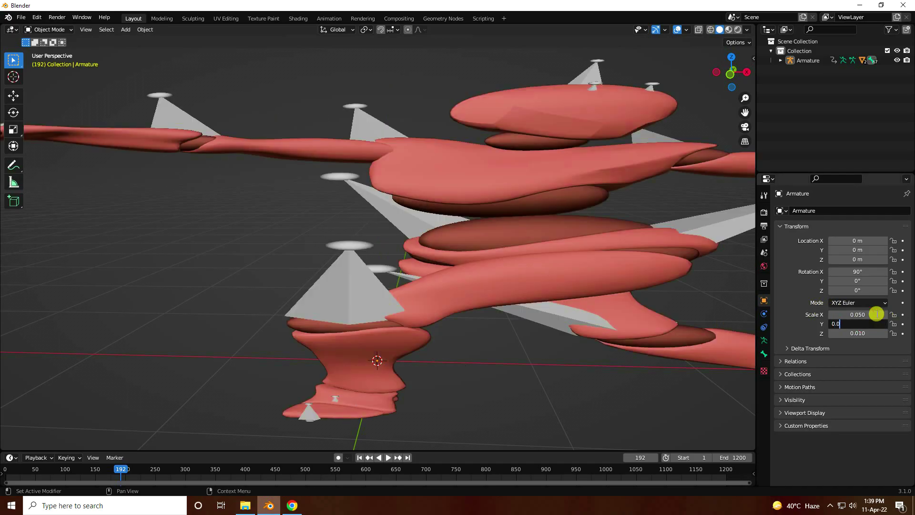
{"action": "type", "text": "5"}
{"action": "key", "text": "Tab"}
{"action": "key", "text": "Return"}
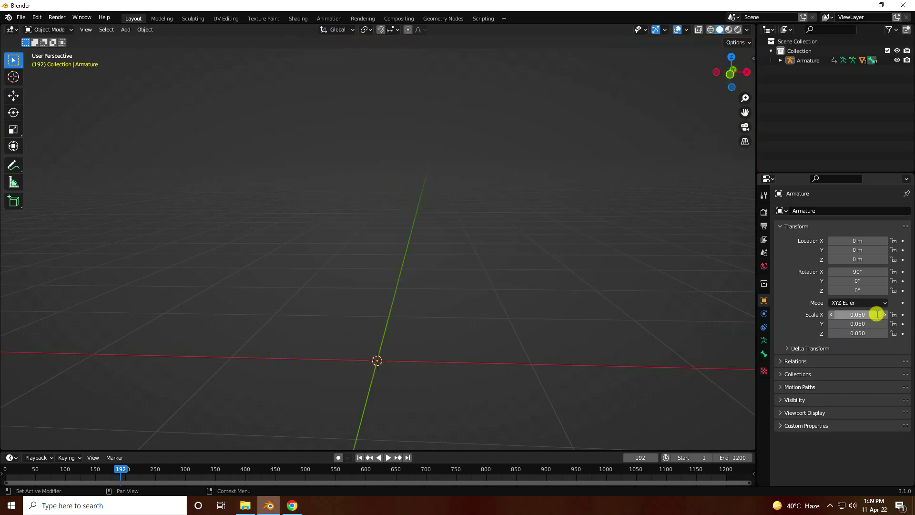
- Reframe the view on the smaller character and replay the dance from frame 1
{"action": "scroll", "coordinate": [379, 313], "scroll_direction": "down", "scroll_amount": 5}
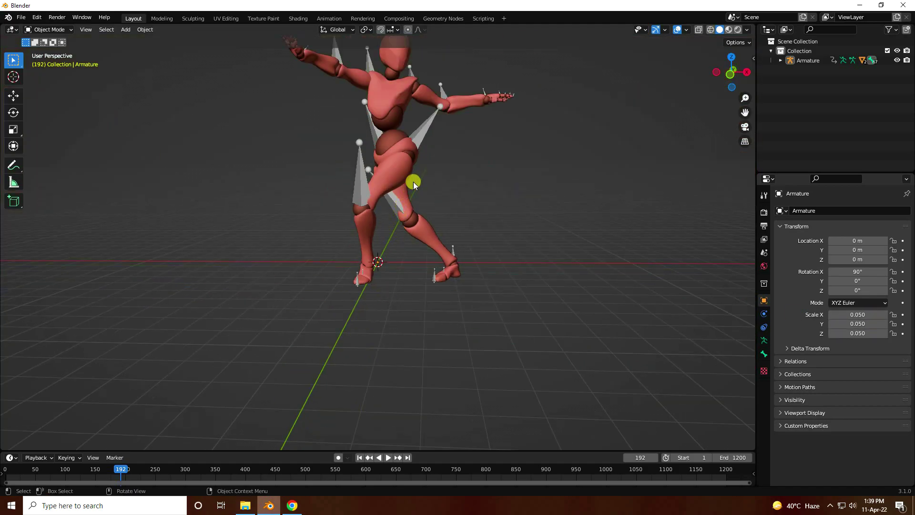
{"action": "middle_click_drag", "start_coordinate": [413, 182], "coordinate": [390, 255], "text": "shift"}
{"action": "scroll", "coordinate": [397, 238], "scroll_direction": "up", "scroll_amount": 4}
{"action": "scroll", "coordinate": [391, 256], "scroll_direction": "down", "scroll_amount": 3}
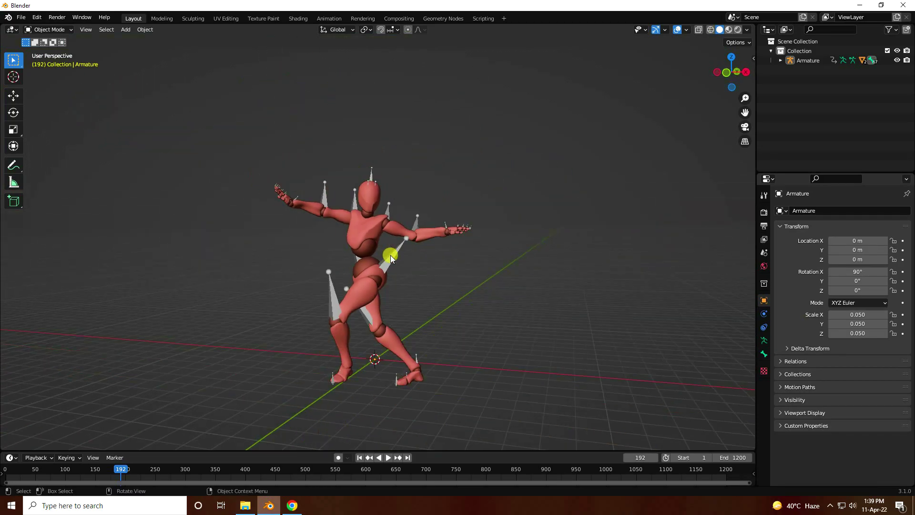
{"action": "scroll", "coordinate": [388, 376], "scroll_direction": "up", "scroll_amount": 2}
{"action": "left_click", "coordinate": [359, 458]}
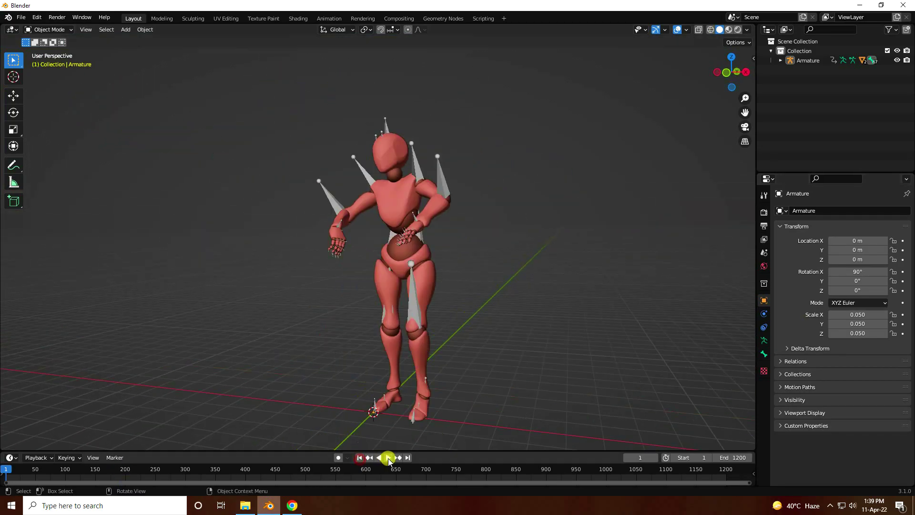
{"action": "left_click", "coordinate": [389, 458]}
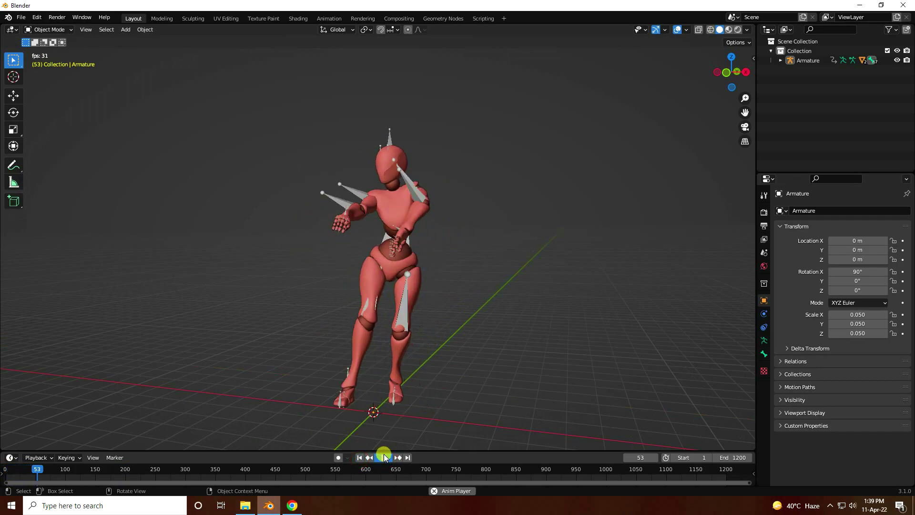
{"action": "left_click", "coordinate": [386, 458]}
{"action": "left_click", "coordinate": [361, 458]}
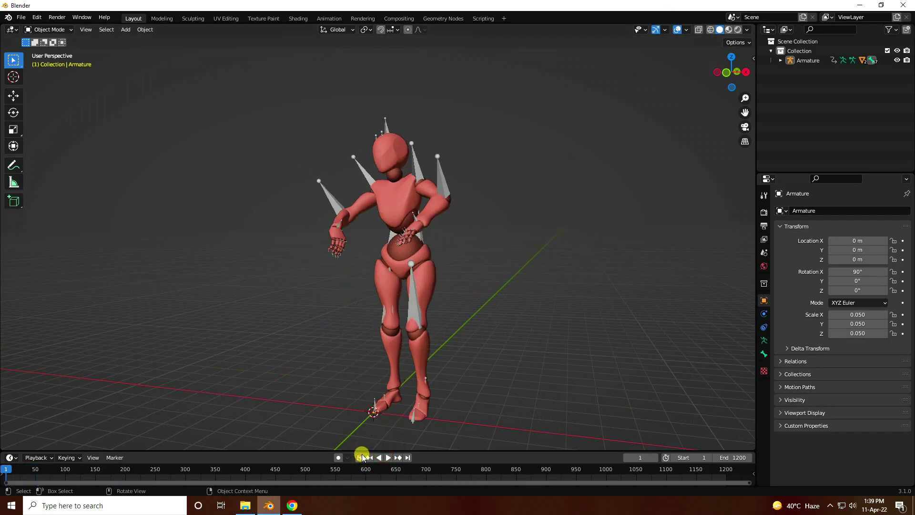
- Select the Beta_Surface mesh under Armature and add a new particle system to it
{"action": "left_click", "coordinate": [802, 62]}
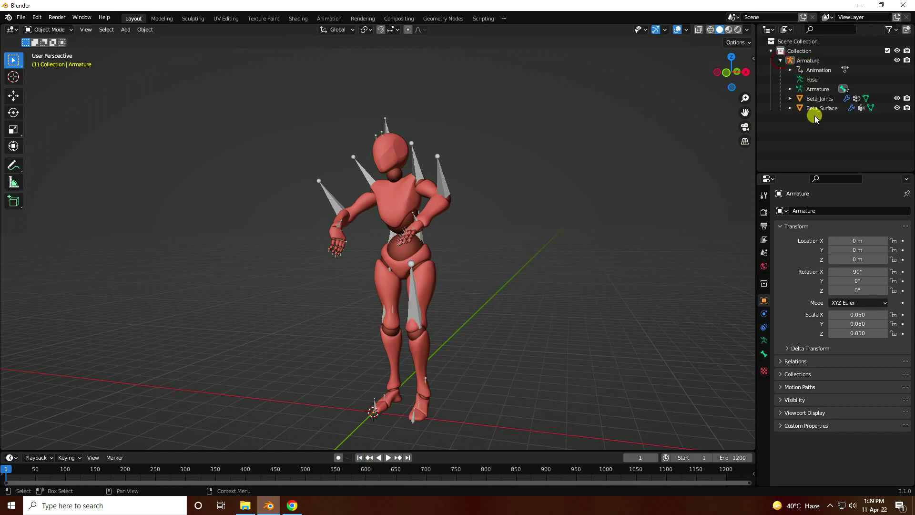
{"action": "left_click", "coordinate": [815, 109]}
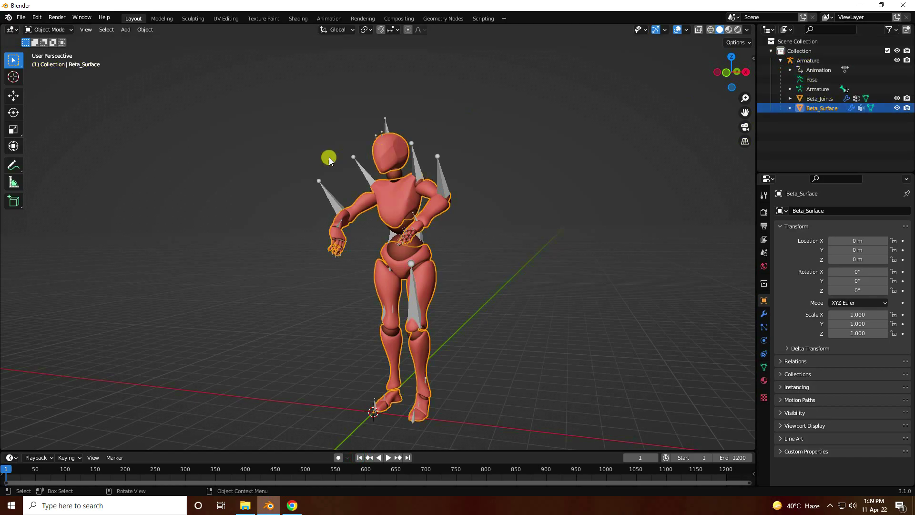
{"action": "scroll", "coordinate": [359, 114], "scroll_direction": "up", "scroll_amount": 6}
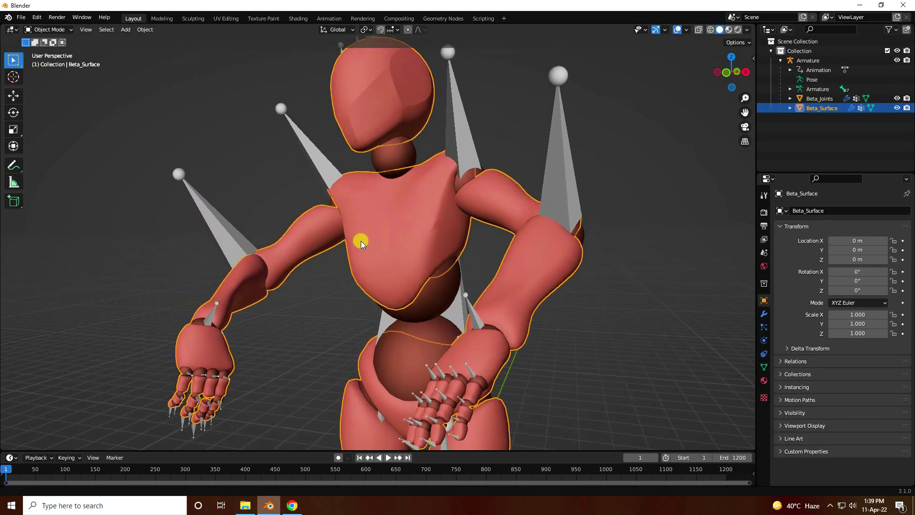
{"action": "scroll", "coordinate": [362, 241], "scroll_direction": "up", "scroll_amount": 1}
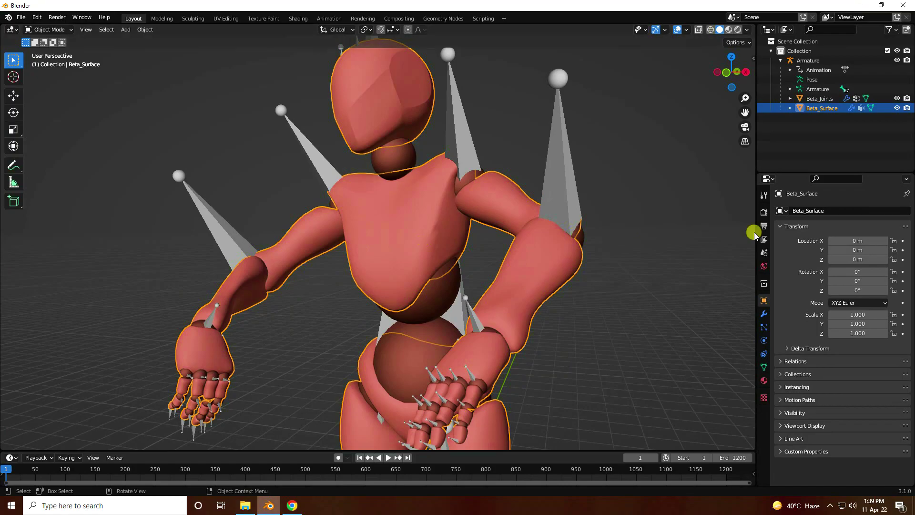
{"action": "left_click", "coordinate": [823, 99]}
{"action": "left_click", "coordinate": [818, 107]}
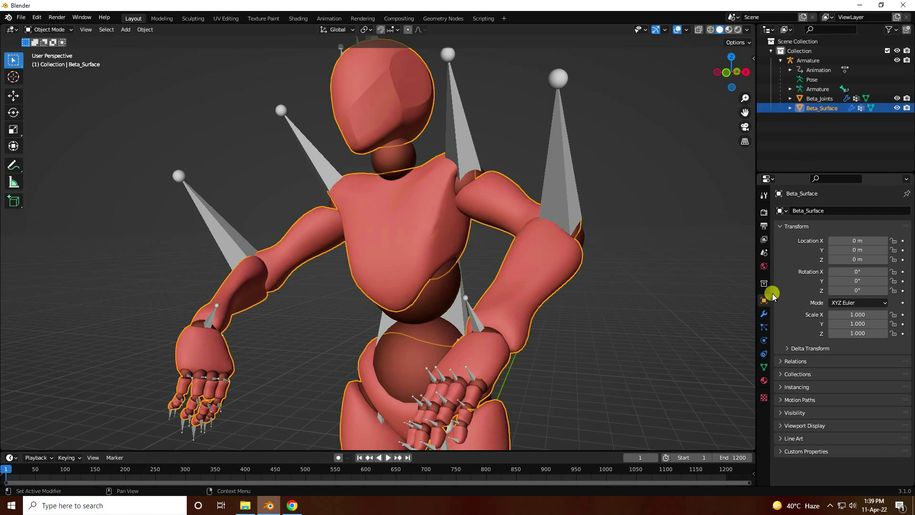
{"action": "left_click", "coordinate": [764, 328]}
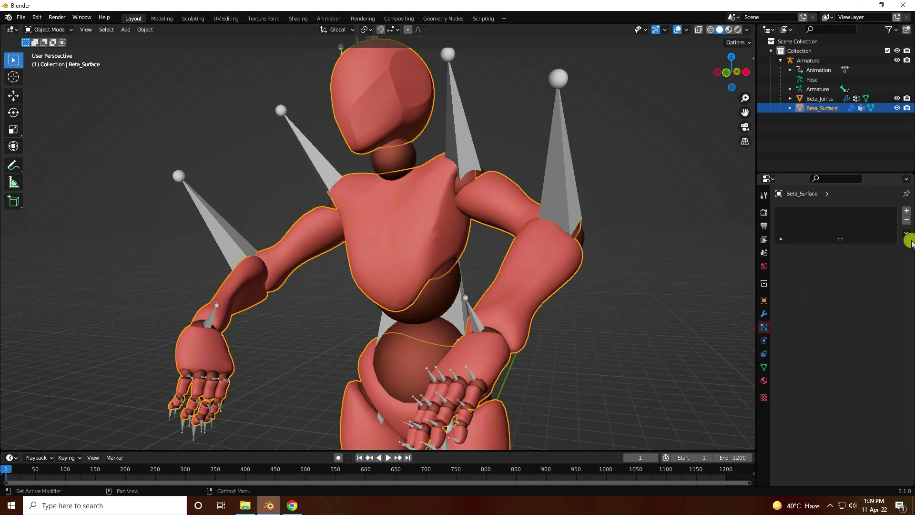
{"action": "left_click", "coordinate": [907, 210]}
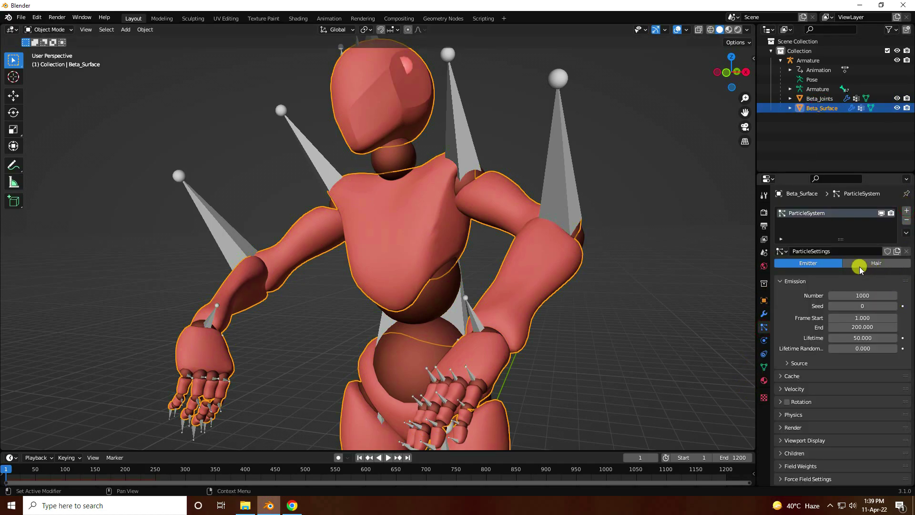
- Make the particles Hair and set the hair length to 1 m
{"action": "left_click", "coordinate": [881, 263]}
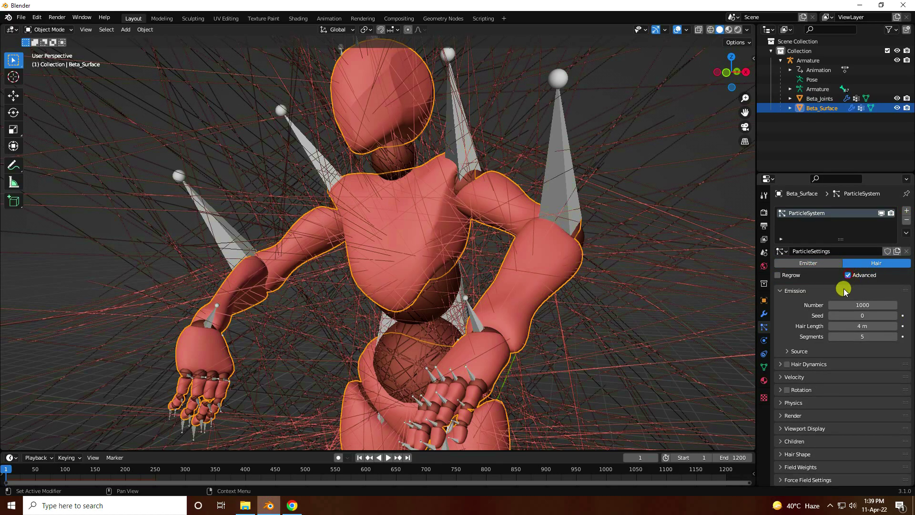
{"action": "scroll", "coordinate": [411, 200], "scroll_direction": "down", "scroll_amount": 4}
{"action": "scroll", "coordinate": [409, 205], "scroll_direction": "down", "scroll_amount": 2}
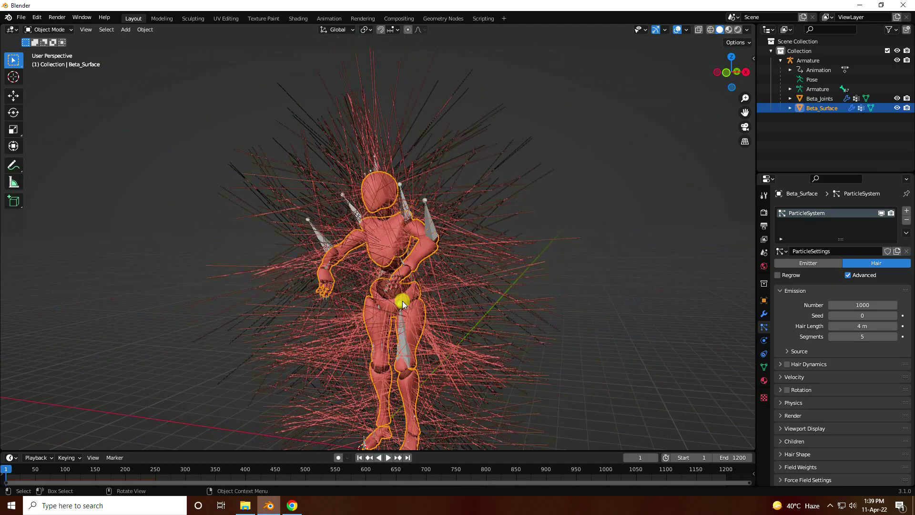
{"action": "middle_click_drag", "start_coordinate": [402, 301], "coordinate": [422, 295]}
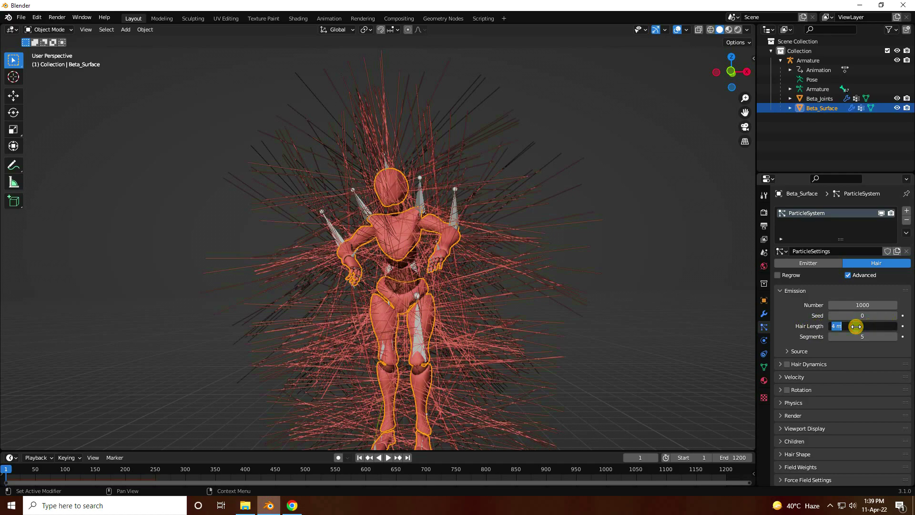
{"action": "left_click", "coordinate": [857, 326]}
{"action": "type", "text": "1"}
{"action": "key", "text": "Return"}
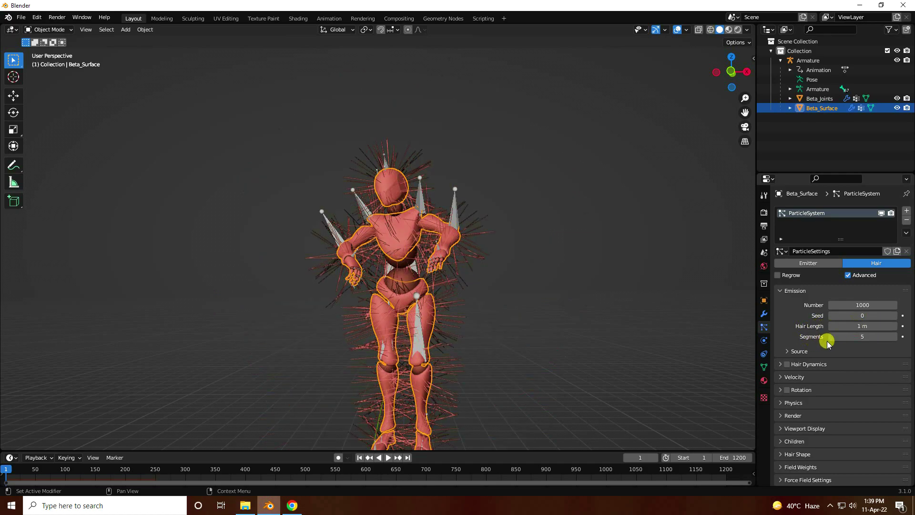
- Set the hair's Emit From source to Volume
{"action": "left_click", "coordinate": [801, 351]}
{"action": "left_click", "coordinate": [837, 365]}
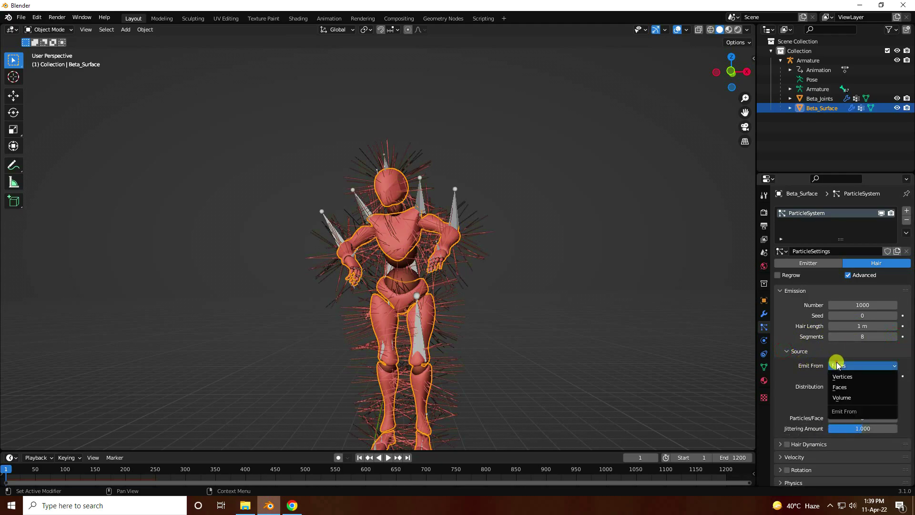
{"action": "left_click", "coordinate": [841, 399]}
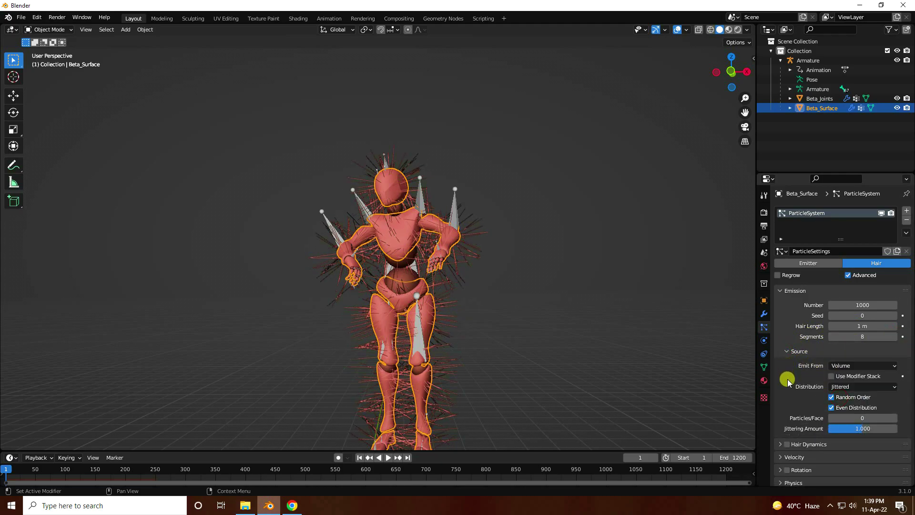
{"action": "scroll", "coordinate": [787, 374], "scroll_direction": "down", "scroll_amount": 3}
{"action": "scroll", "coordinate": [787, 353], "scroll_direction": "down", "scroll_amount": 2}
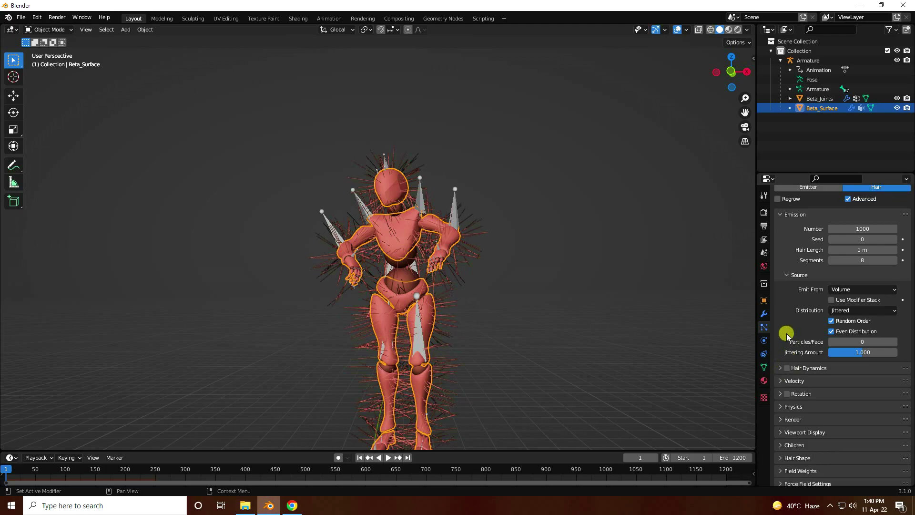
{"action": "left_click", "coordinate": [783, 278]}
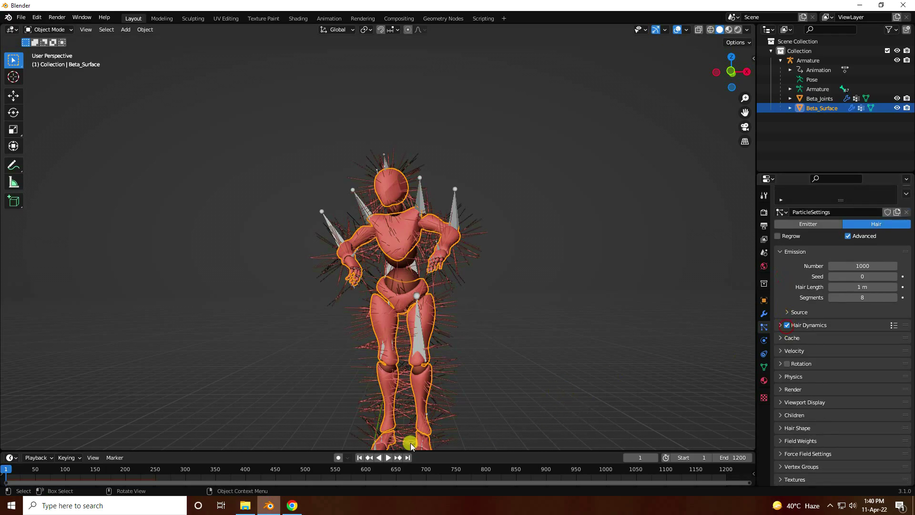
{"action": "scroll", "coordinate": [403, 380], "scroll_direction": "up", "scroll_amount": 4}
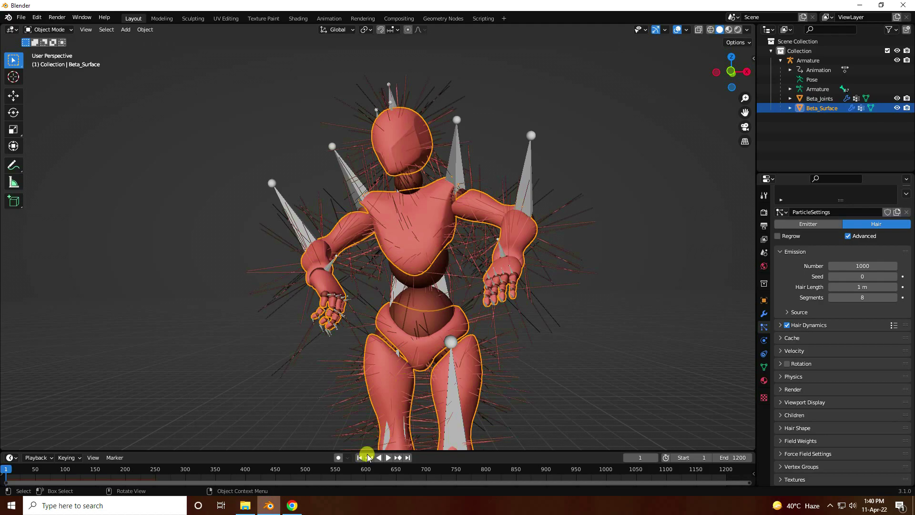
- Play the dance to preview the hair, then reset to frame 1 for hair dynamics
{"action": "left_click", "coordinate": [387, 458]}
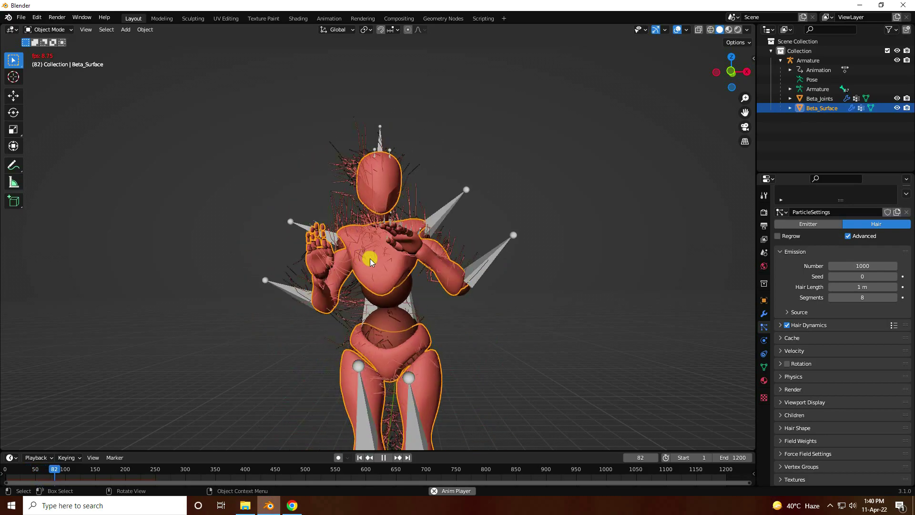
{"action": "left_click", "coordinate": [383, 458]}
{"action": "left_click", "coordinate": [360, 458]}
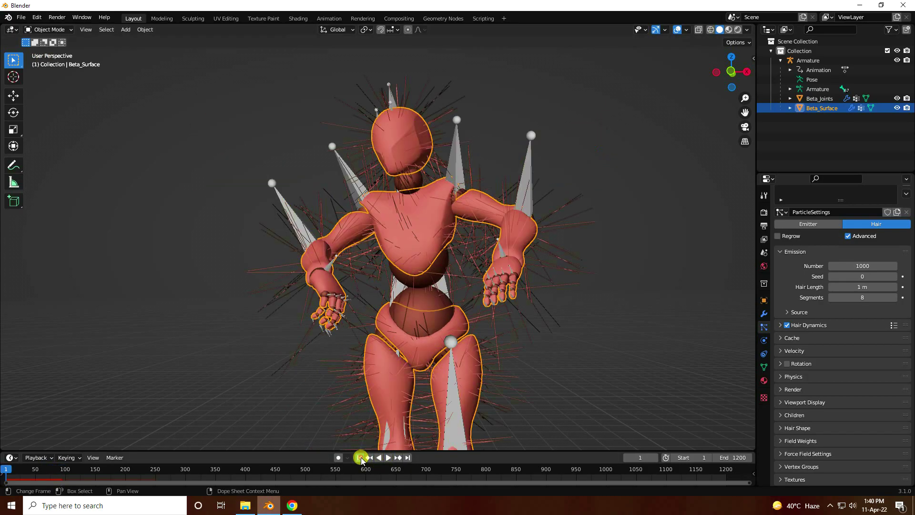
{"action": "left_click", "coordinate": [782, 326]}
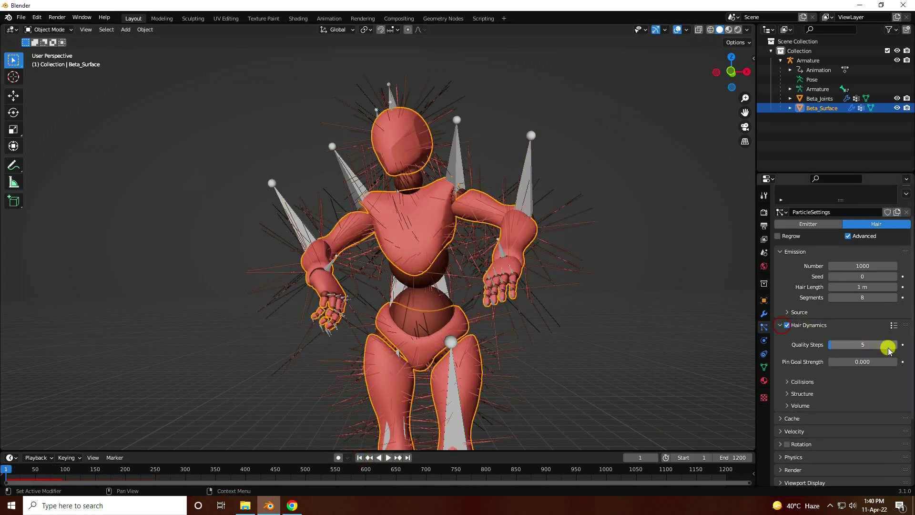
- Raise the hair dynamics collision quality to 4
{"action": "left_click", "coordinate": [788, 382]}
{"action": "left_click", "coordinate": [893, 396]}
{"action": "left_click", "coordinate": [893, 396]}
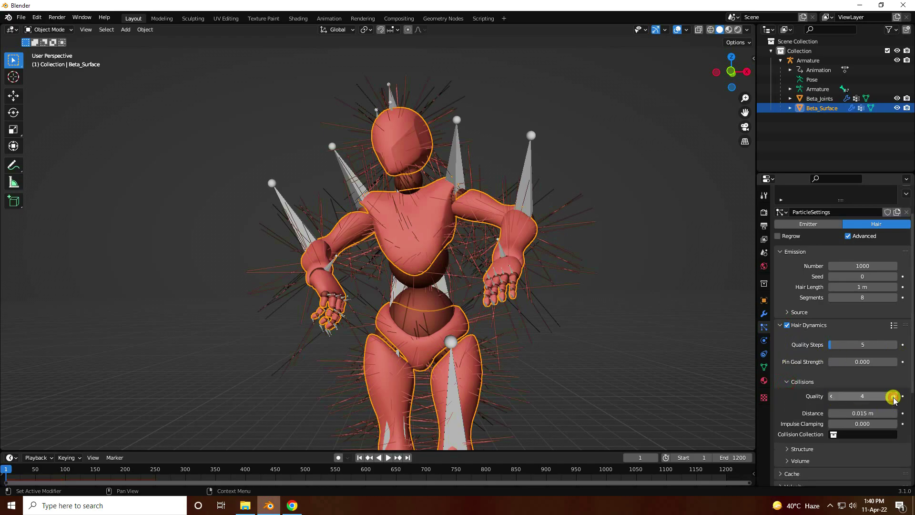
{"action": "left_click", "coordinate": [787, 383]}
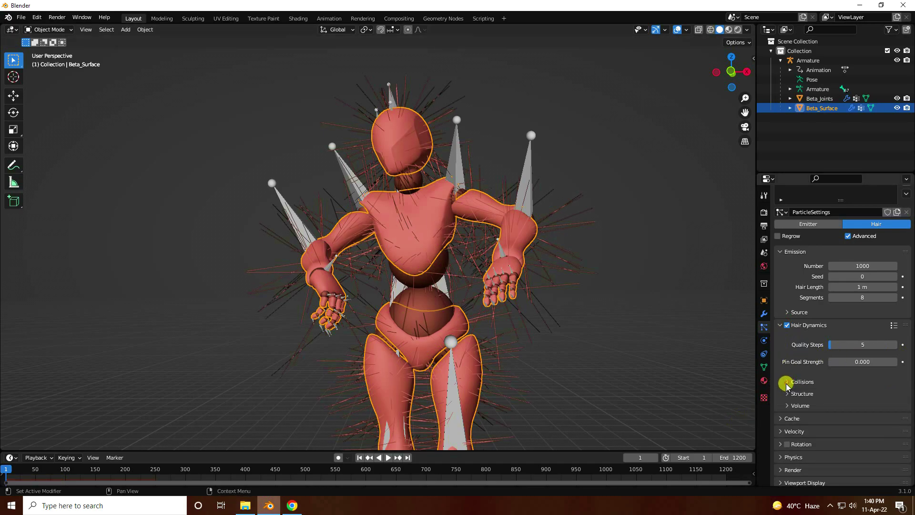
{"action": "left_click", "coordinate": [784, 395]}
{"action": "left_click", "coordinate": [784, 395]}
{"action": "left_click", "coordinate": [786, 405]}
{"action": "left_click", "coordinate": [787, 405]}
{"action": "left_click", "coordinate": [781, 325]}
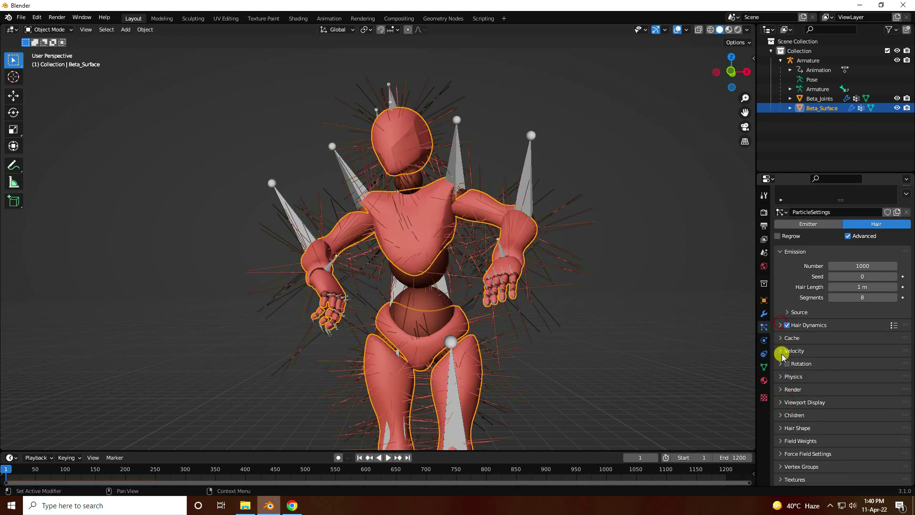
- Set the hair simulation cache end frame to 1200
{"action": "left_click", "coordinate": [783, 340]}
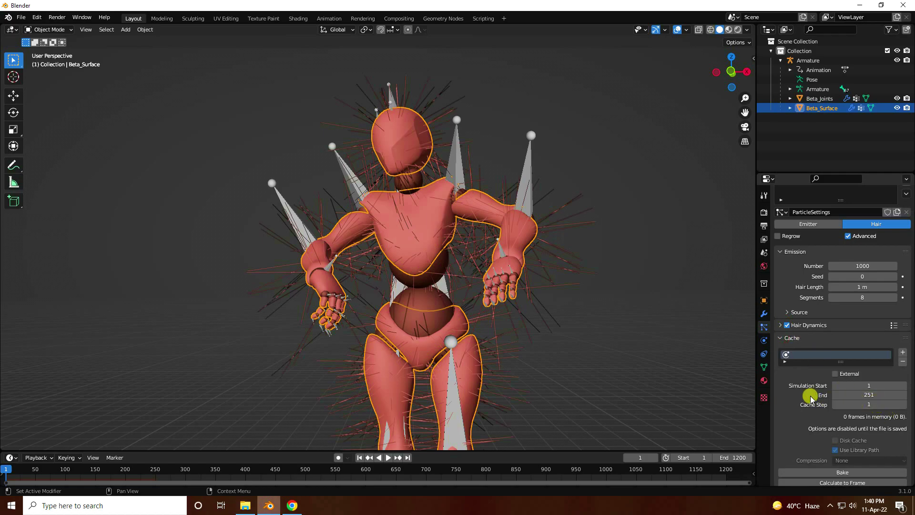
{"action": "left_click", "coordinate": [875, 397]}
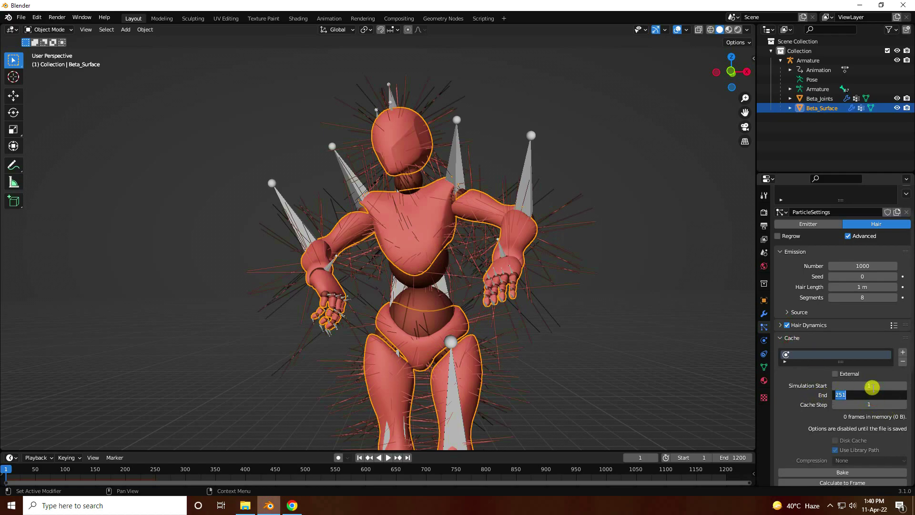
{"action": "type", "text": "1200"}
{"action": "key", "text": "Return"}
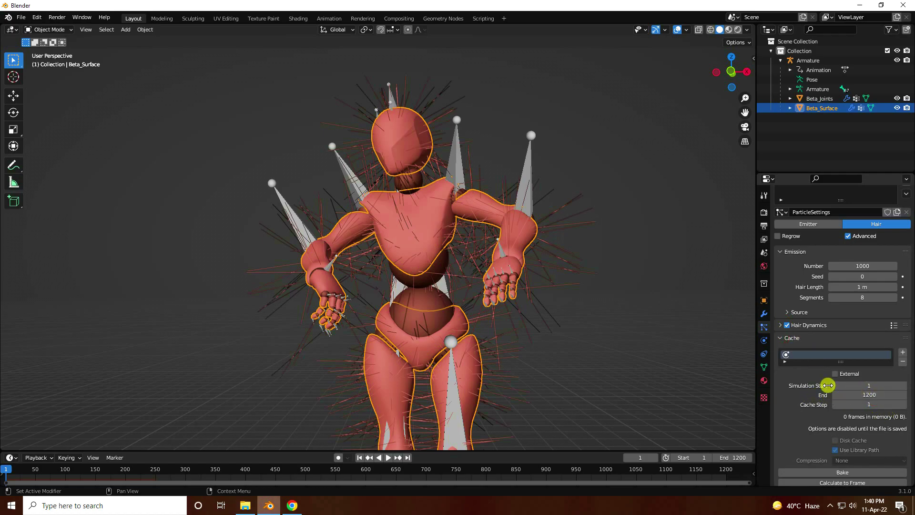
{"action": "left_click", "coordinate": [781, 337]}
- Check the hair Velocity and Physics settings and expand the Render panel
{"action": "left_click", "coordinate": [781, 354]}
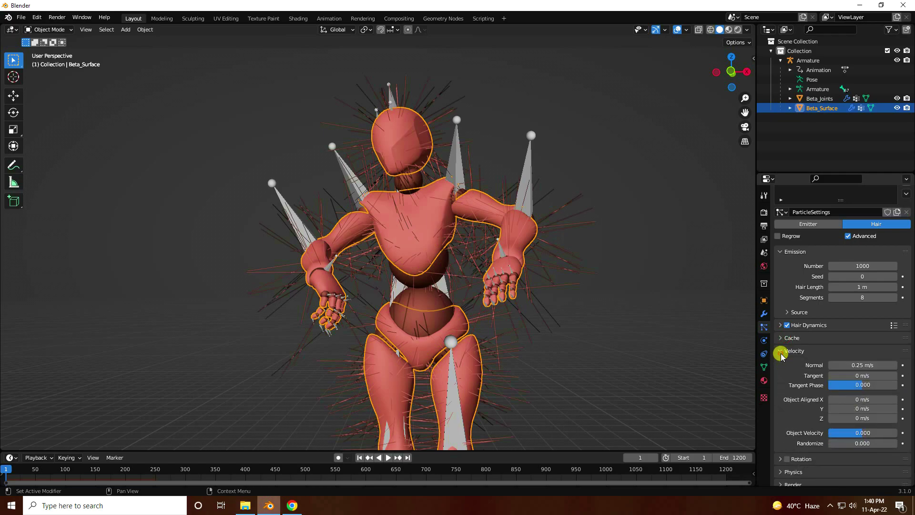
{"action": "left_click", "coordinate": [780, 352]}
{"action": "left_click", "coordinate": [781, 377]}
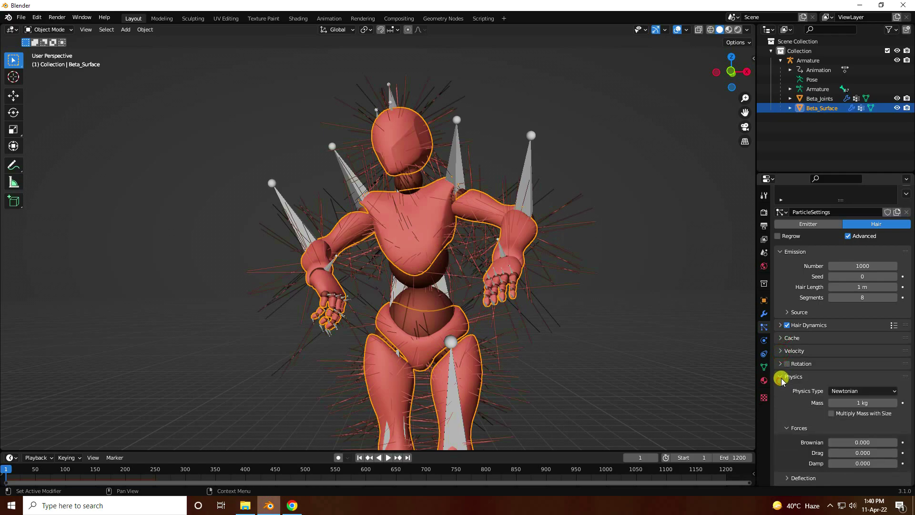
{"action": "left_click", "coordinate": [781, 376]}
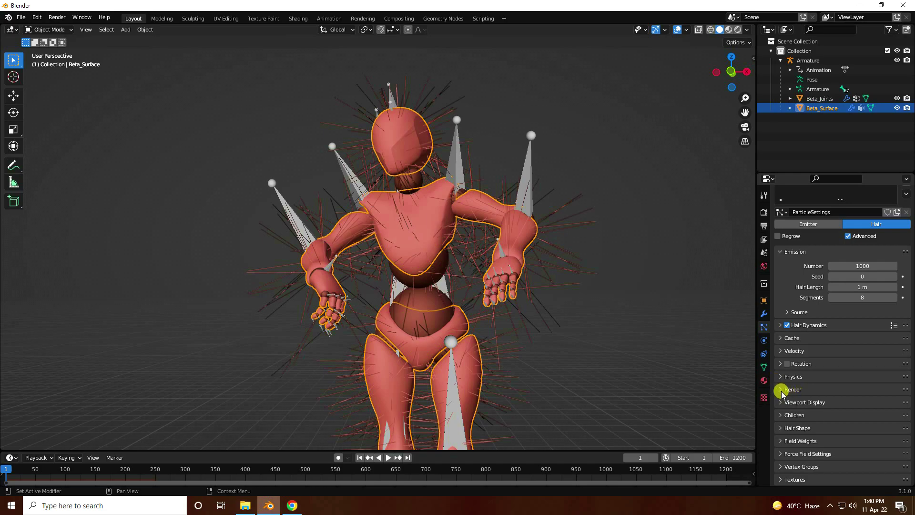
{"action": "left_click", "coordinate": [782, 390]}
{"action": "scroll", "coordinate": [785, 389], "scroll_direction": "down", "scroll_amount": 4}
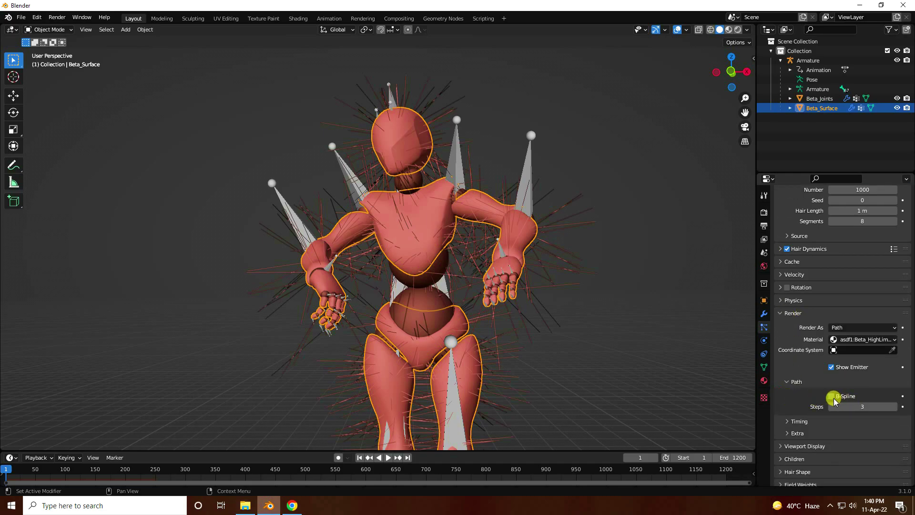
- Render the hair as B-Spline paths with 5 steps
{"action": "left_click", "coordinate": [832, 397]}
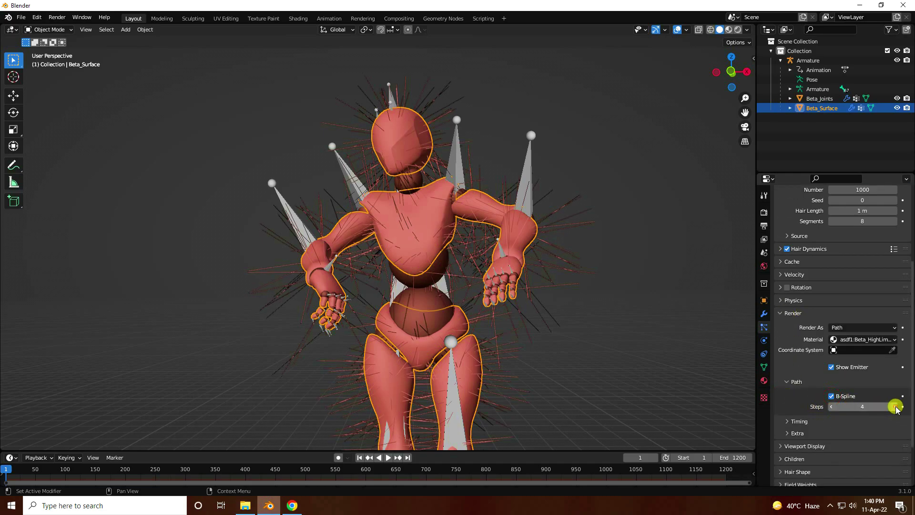
{"action": "left_click", "coordinate": [896, 406]}
{"action": "left_click", "coordinate": [894, 407]}
{"action": "left_click", "coordinate": [831, 407]}
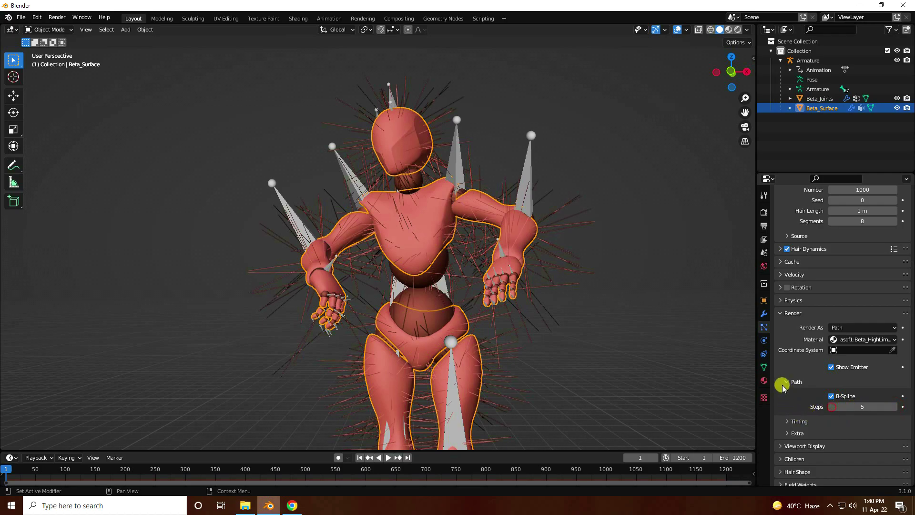
{"action": "left_click", "coordinate": [783, 384]}
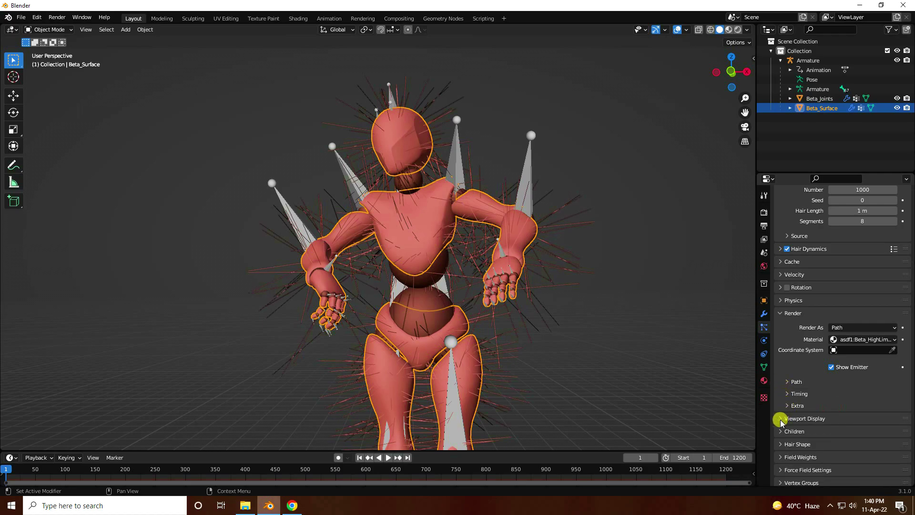
- Increase the hair's viewport strand steps and reveal the Children options
{"action": "left_click", "coordinate": [781, 419]}
{"action": "scroll", "coordinate": [784, 423], "scroll_direction": "down", "scroll_amount": 3}
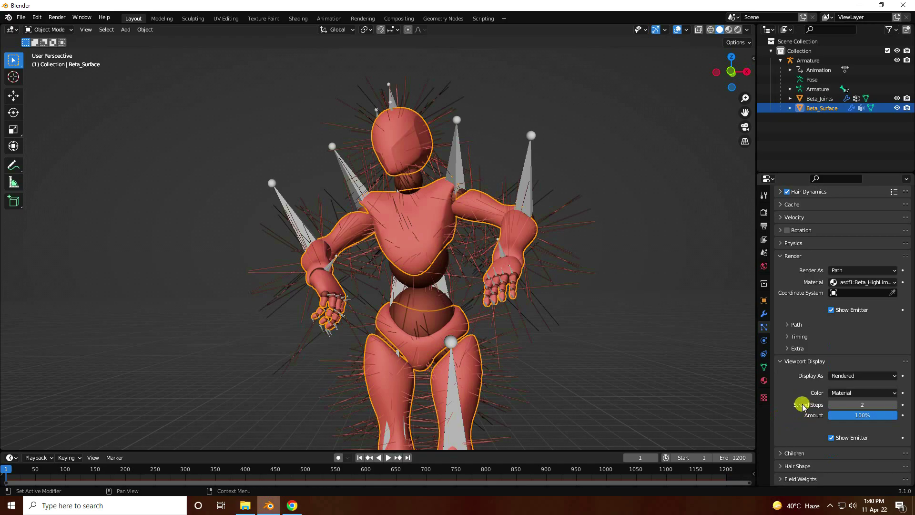
{"action": "left_click", "coordinate": [894, 405]}
{"action": "left_click", "coordinate": [894, 405]}
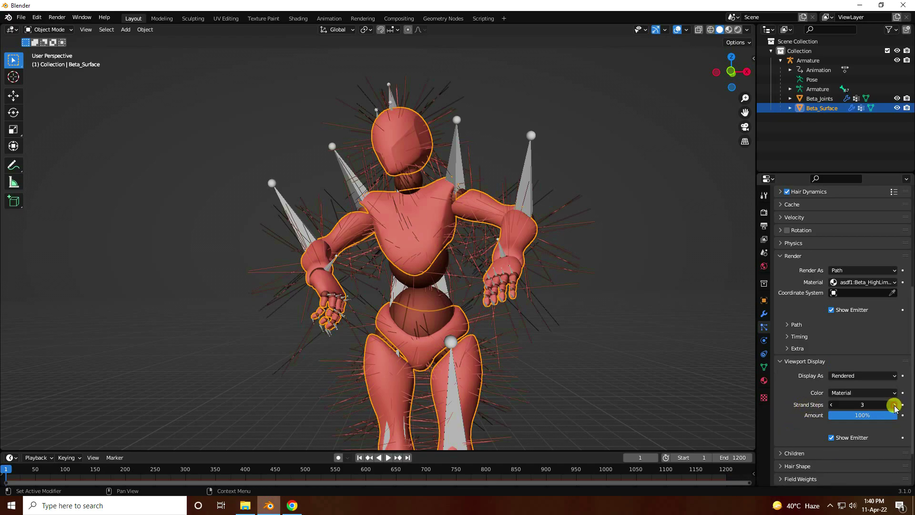
{"action": "left_click", "coordinate": [894, 405]}
{"action": "left_click", "coordinate": [782, 362]}
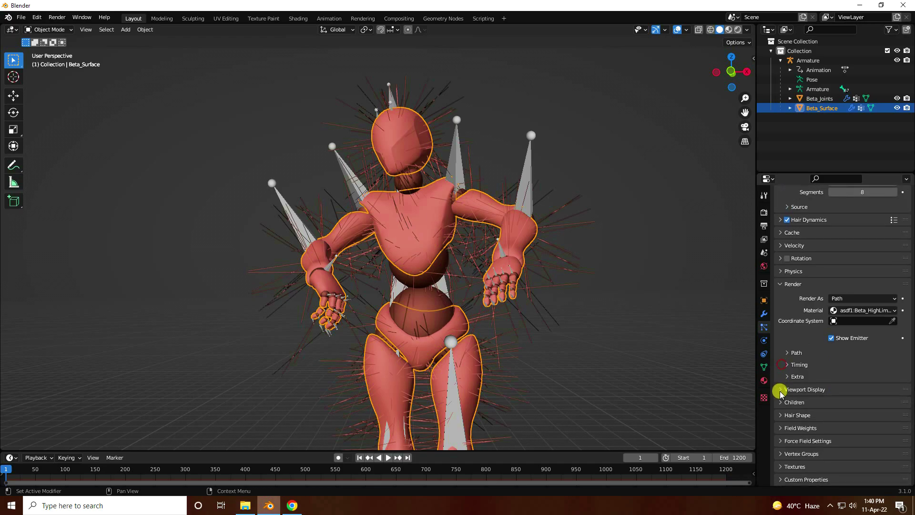
{"action": "left_click", "coordinate": [781, 404]}
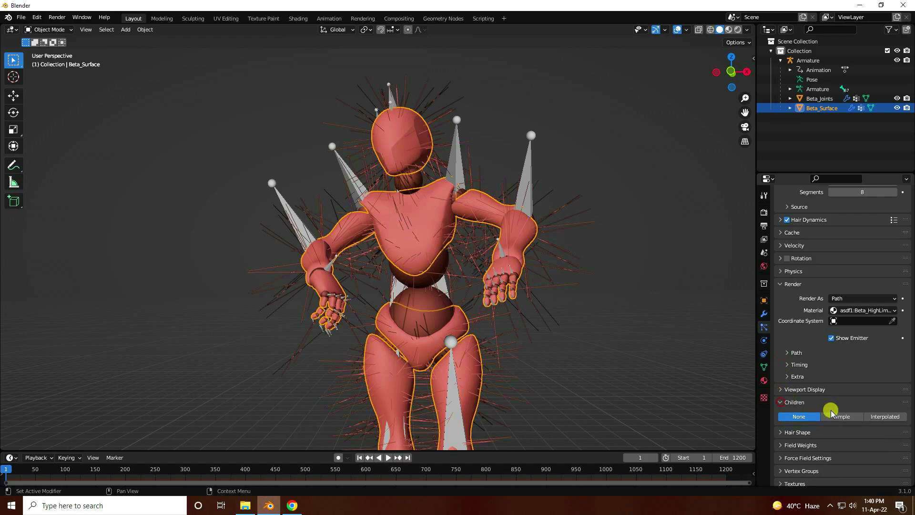
- Switch hair children to Interpolated and replay the dance to preview the denser fur
{"action": "left_click", "coordinate": [881, 417]}
{"action": "scroll", "coordinate": [825, 368], "scroll_direction": "down", "scroll_amount": 2}
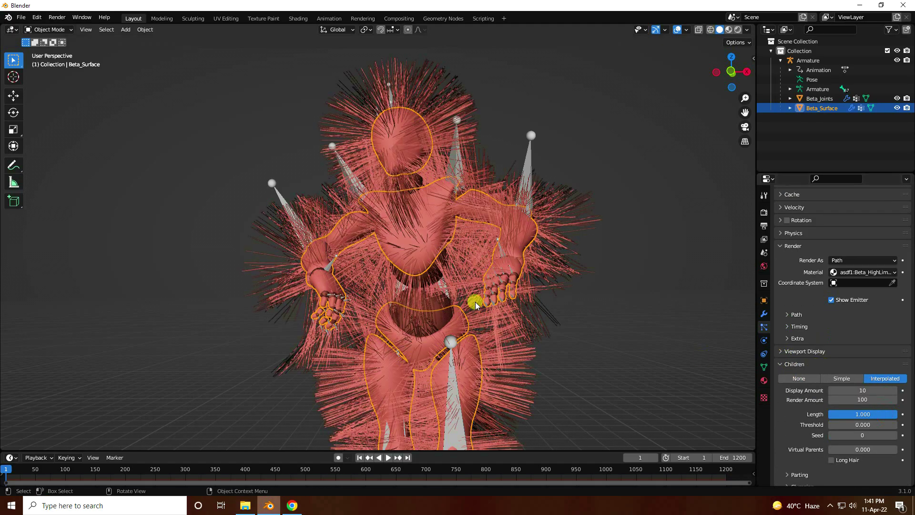
{"action": "middle_click_drag", "start_coordinate": [460, 241], "coordinate": [382, 193], "text": "shift"}
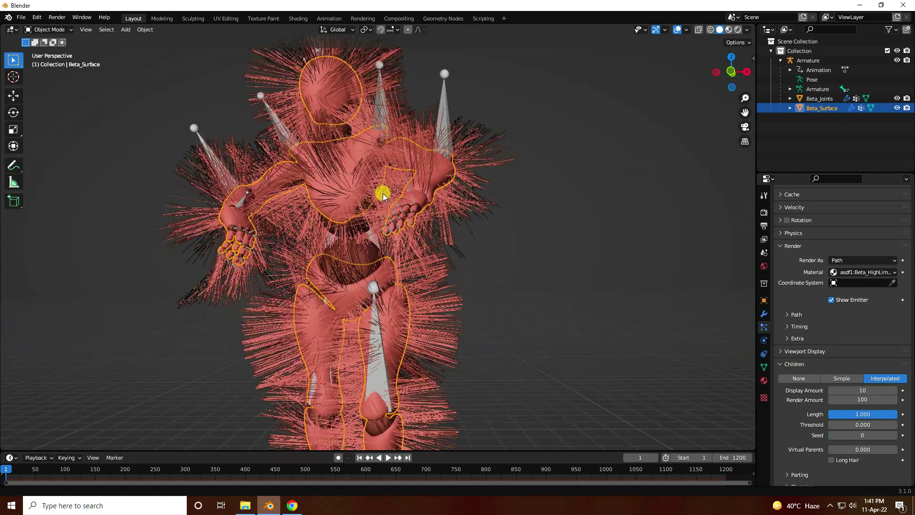
{"action": "scroll", "coordinate": [382, 194], "scroll_direction": "down", "scroll_amount": 1}
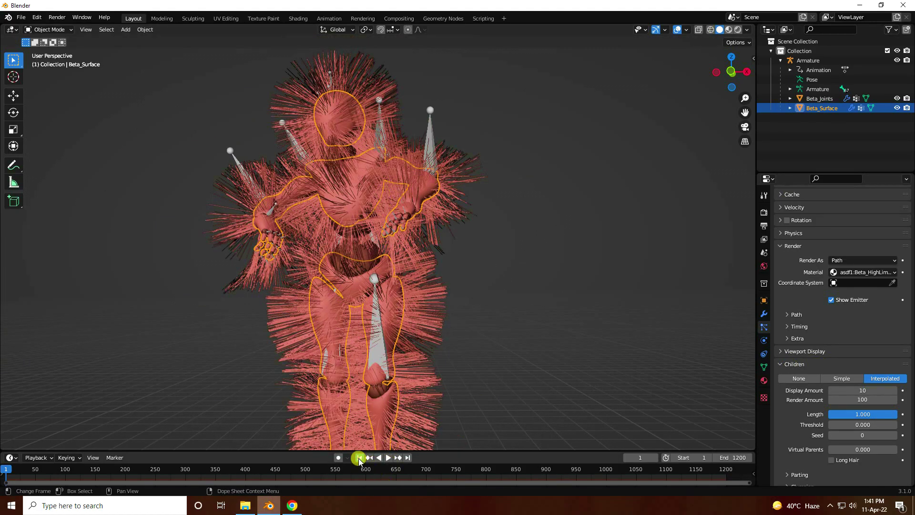
{"action": "left_click", "coordinate": [387, 459]}
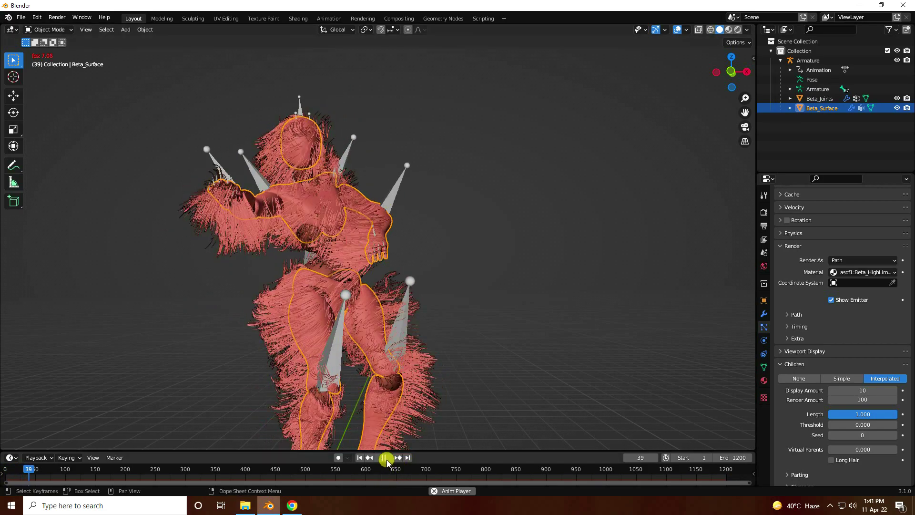
{"action": "left_click", "coordinate": [384, 458]}
{"action": "left_click", "coordinate": [360, 457]}
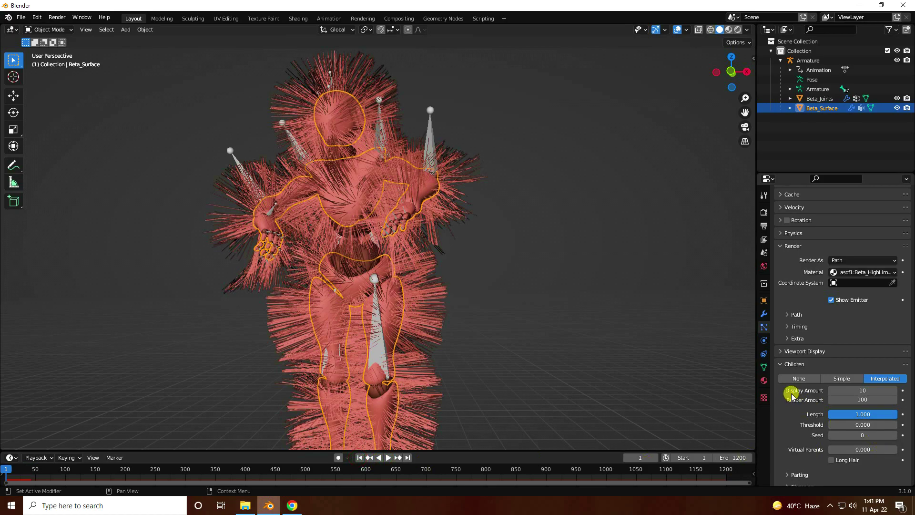
- Raise the child hair amounts to 50 in the viewport and 400 at render
{"action": "left_click", "coordinate": [865, 390]}
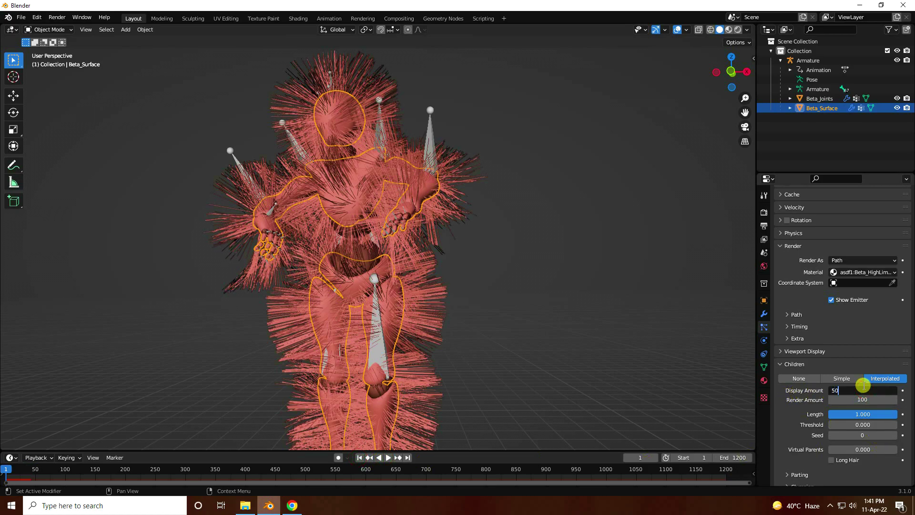
{"action": "type", "text": "50"}
{"action": "key", "text": "Return"}
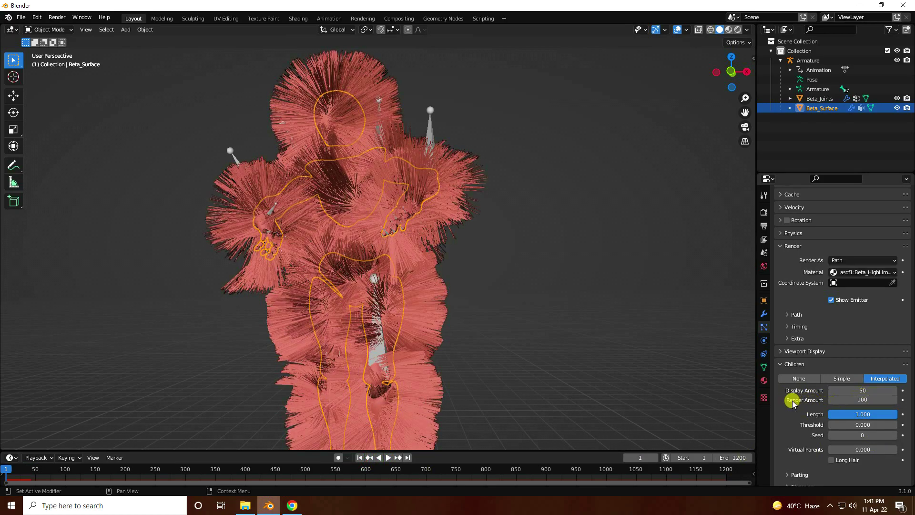
{"action": "left_click", "coordinate": [871, 400]}
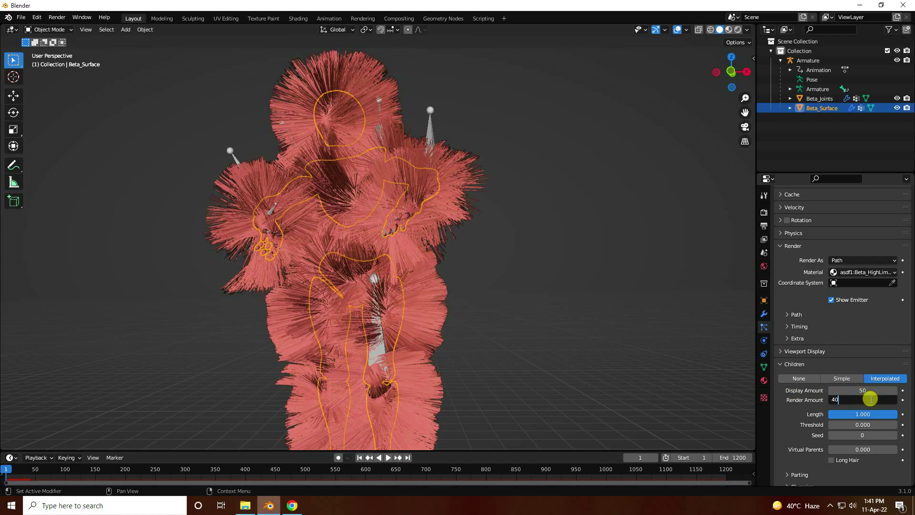
{"action": "type", "text": "400"}
{"action": "key", "text": "Return"}
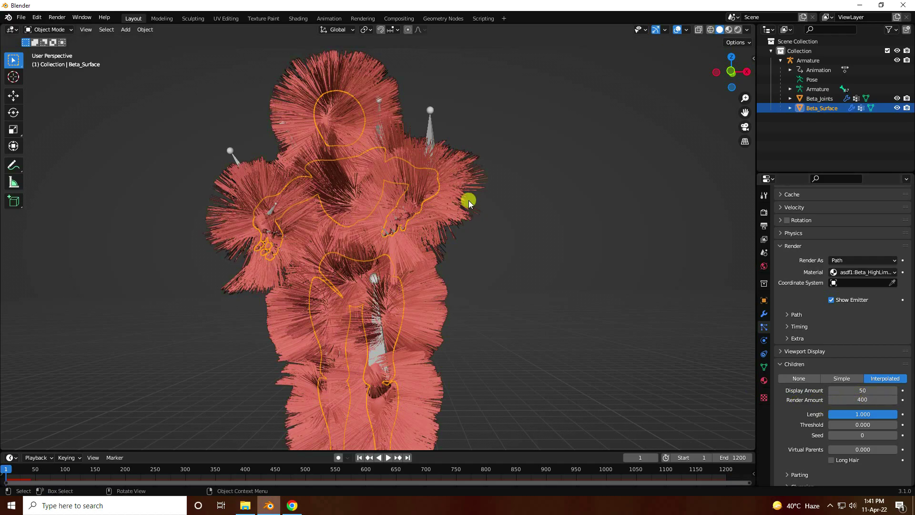
{"action": "scroll", "coordinate": [789, 420], "scroll_direction": "down", "scroll_amount": 3}
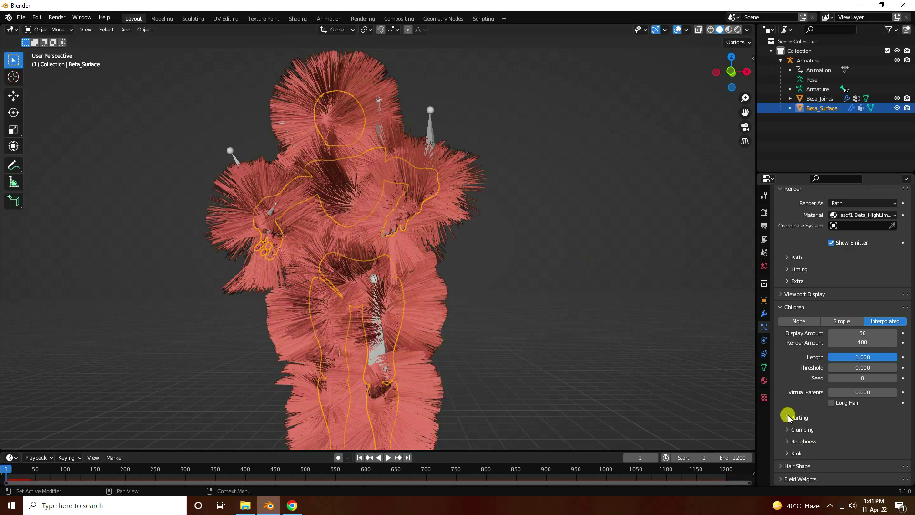
- Set the child hair Clump value to 0.1 in the Clumping panel
{"action": "left_click", "coordinate": [789, 429]}
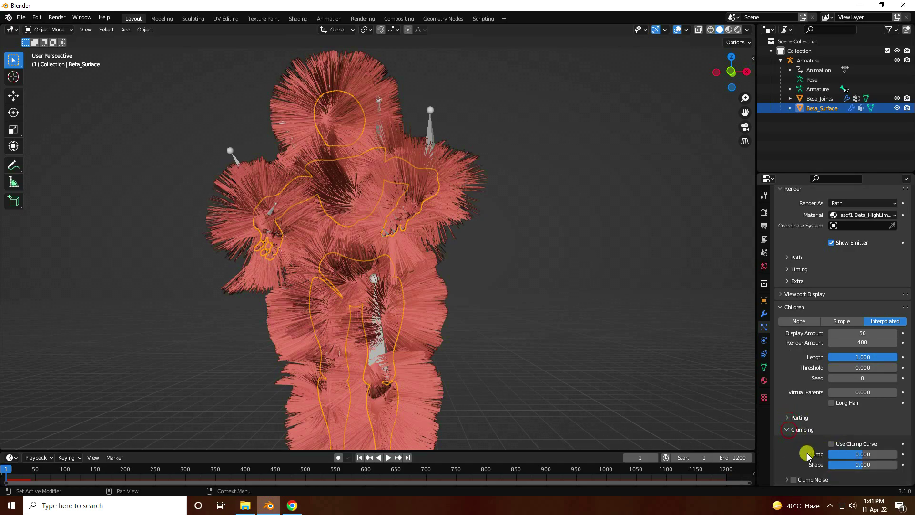
{"action": "key", "text": "Return"}
{"action": "left_click", "coordinate": [855, 453]}
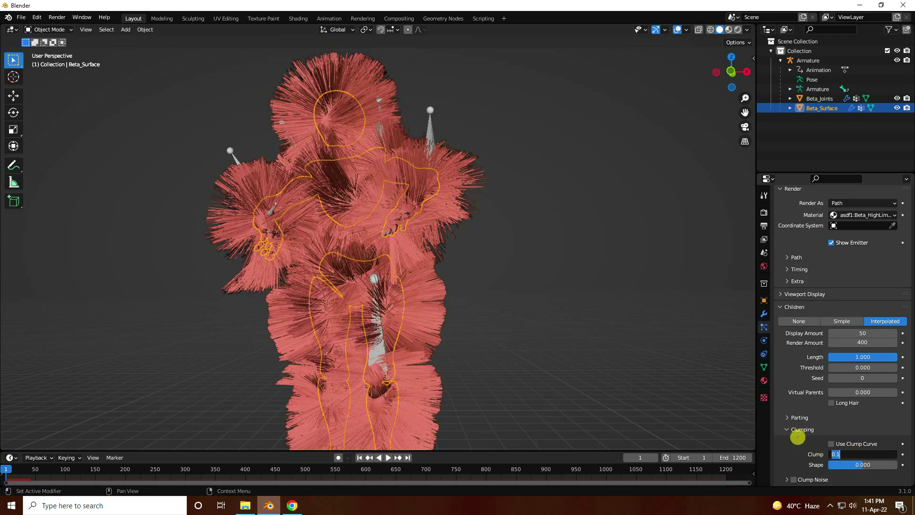
{"action": "left_click", "coordinate": [798, 437]}
{"action": "scroll", "coordinate": [794, 441], "scroll_direction": "down", "scroll_amount": 3}
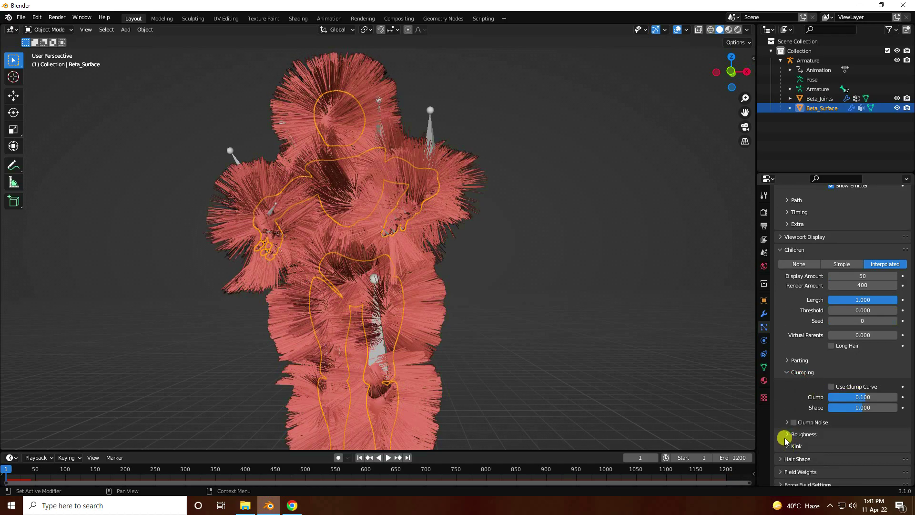
- Set child hair roughness Endpoint and Random to 0.1, and check the Kink options
{"action": "left_click", "coordinate": [786, 435]}
{"action": "scroll", "coordinate": [788, 431], "scroll_direction": "down", "scroll_amount": 3}
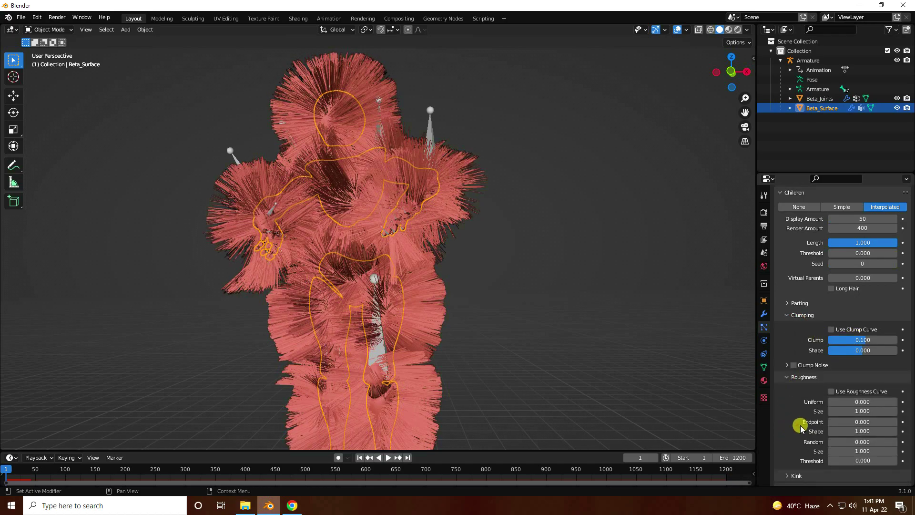
{"action": "left_click", "coordinate": [846, 421]}
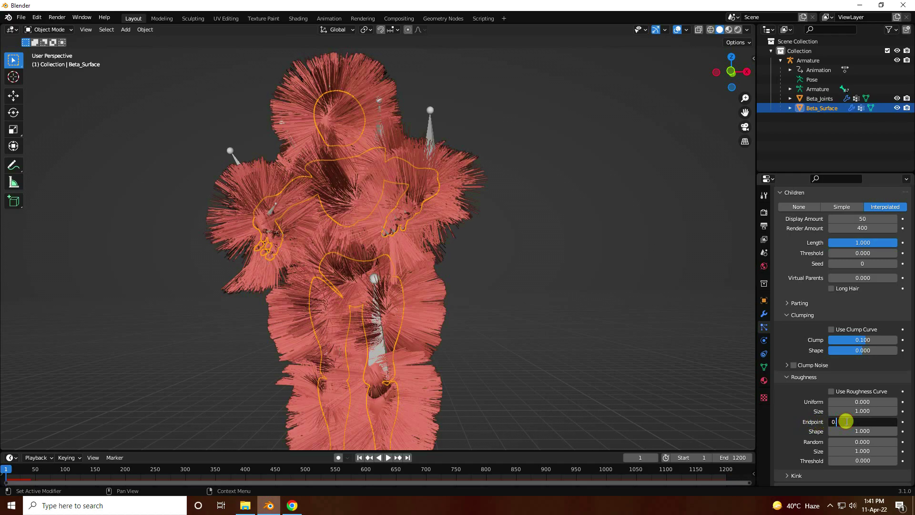
{"action": "key", "text": "Return"}
{"action": "left_click", "coordinate": [852, 440]}
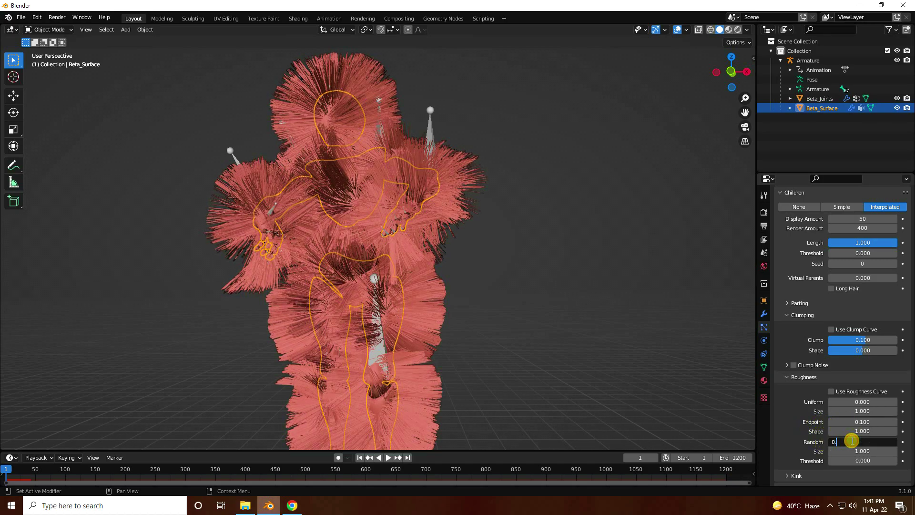
{"action": "type", "text": "0.1"}
{"action": "key", "text": "Return"}
{"action": "scroll", "coordinate": [777, 420], "scroll_direction": "down", "scroll_amount": 2}
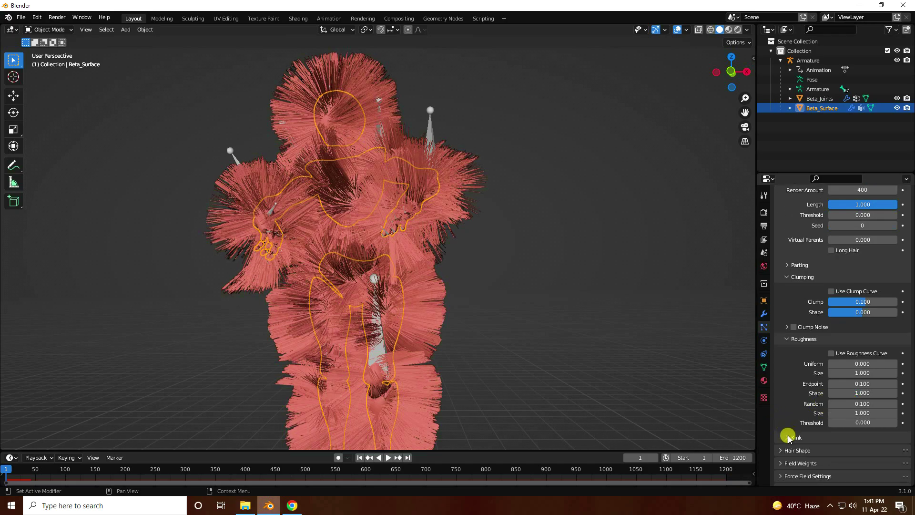
{"action": "left_click", "coordinate": [788, 438]}
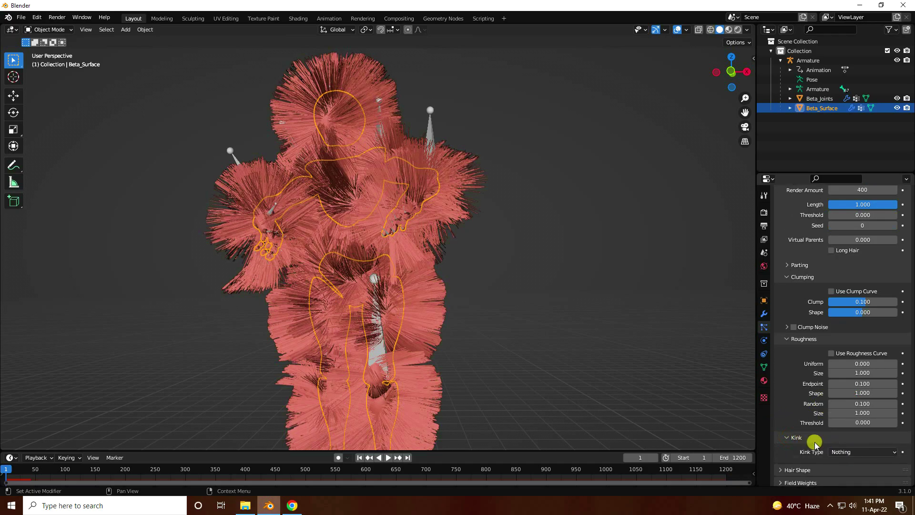
{"action": "left_click", "coordinate": [786, 437]}
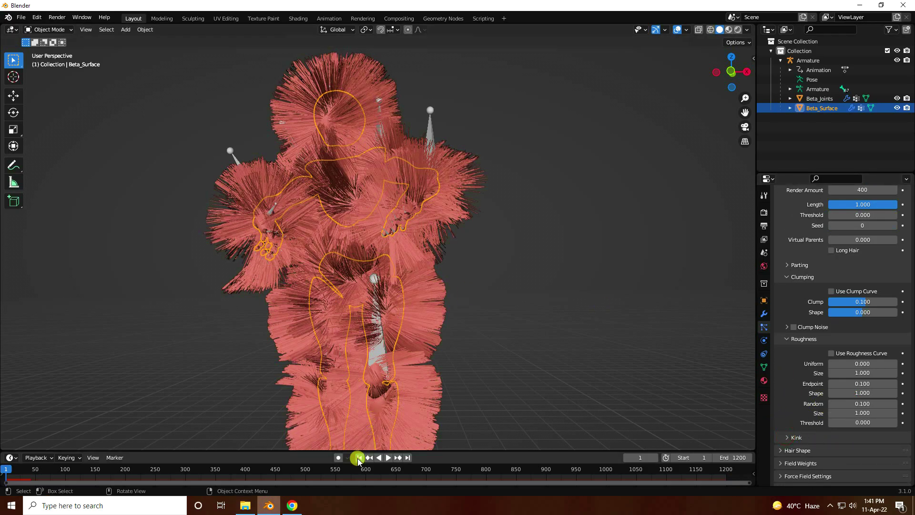
- Preview the clumped-fur dance animation, then rewind to frame 1
{"action": "left_click", "coordinate": [370, 458]}
{"action": "left_click", "coordinate": [388, 457]}
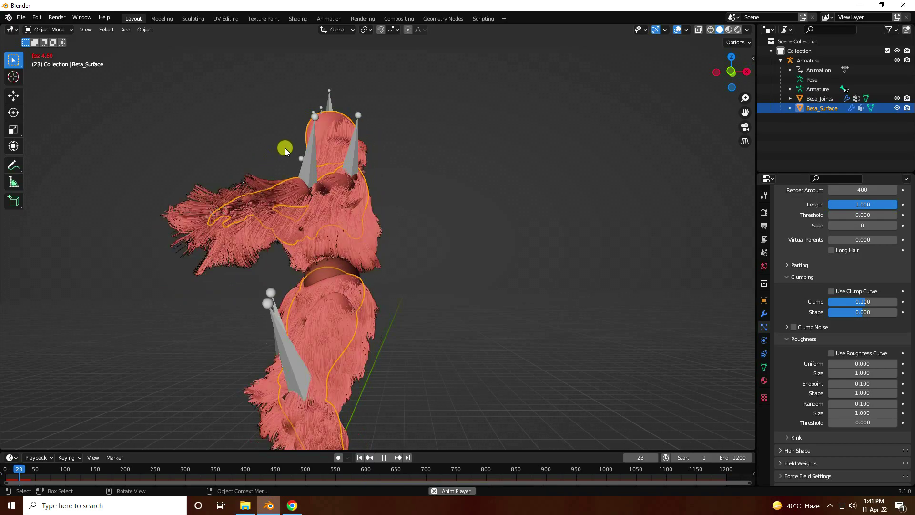
{"action": "left_click", "coordinate": [383, 456]}
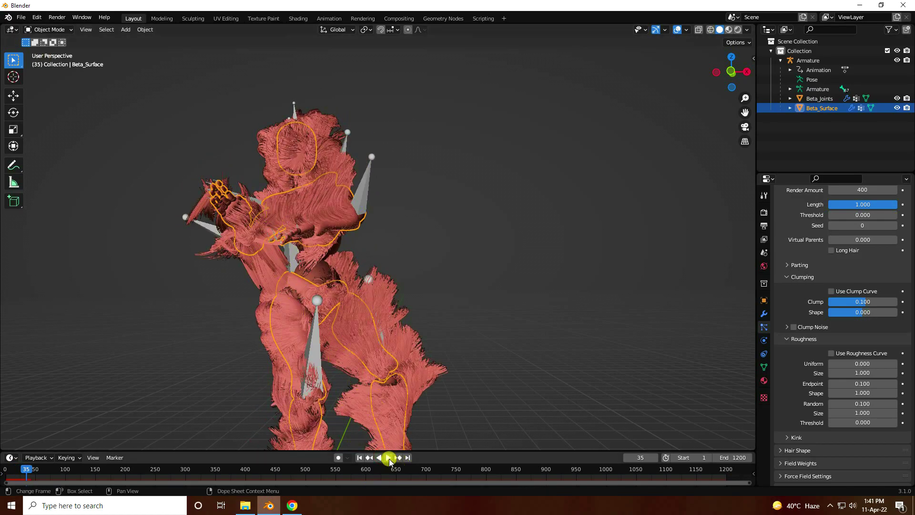
{"action": "left_click", "coordinate": [359, 458]}
- Make the Beta_Surface material's Base Color pure white (H 1, S 0, V 1)
{"action": "left_click", "coordinate": [764, 381]}
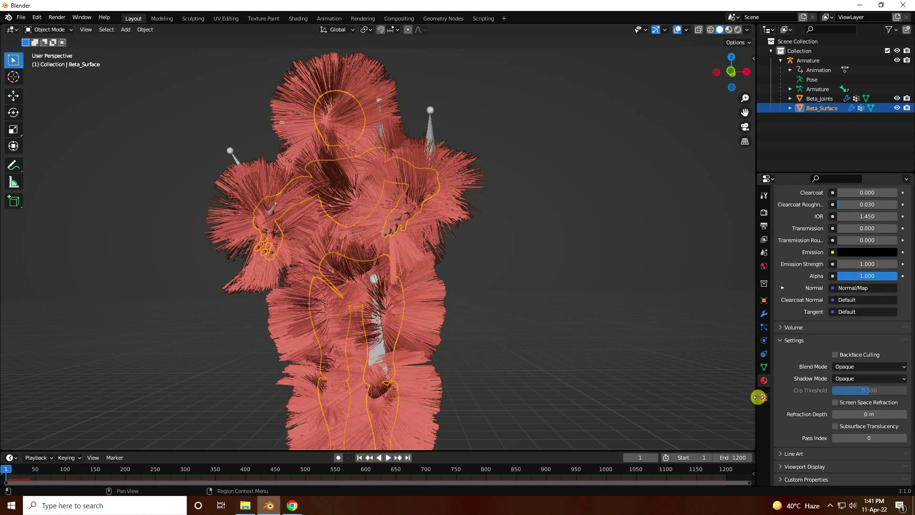
{"action": "scroll", "coordinate": [798, 374], "scroll_direction": "up", "scroll_amount": 2}
{"action": "scroll", "coordinate": [799, 374], "scroll_direction": "up", "scroll_amount": 10}
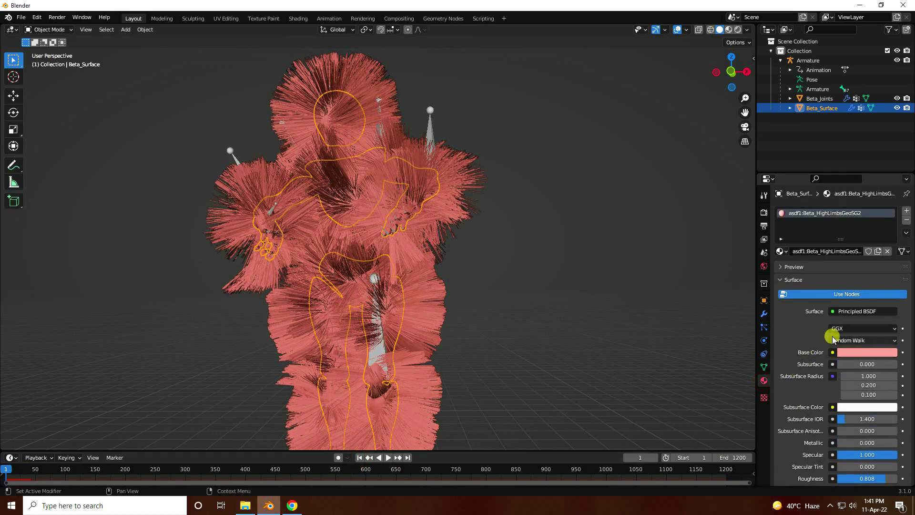
{"action": "left_click", "coordinate": [854, 352]}
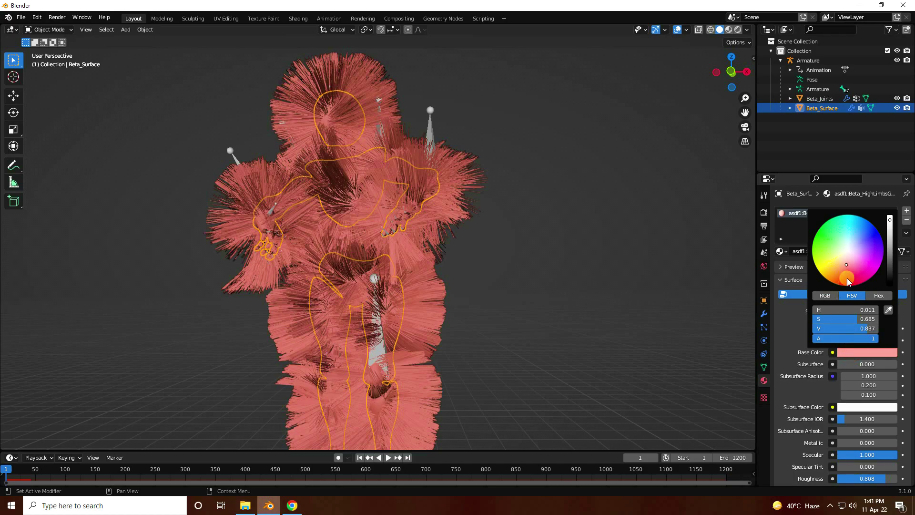
{"action": "left_click_drag", "start_coordinate": [848, 282], "coordinate": [851, 254]}
{"action": "left_click_drag", "start_coordinate": [866, 311], "coordinate": [864, 333]}
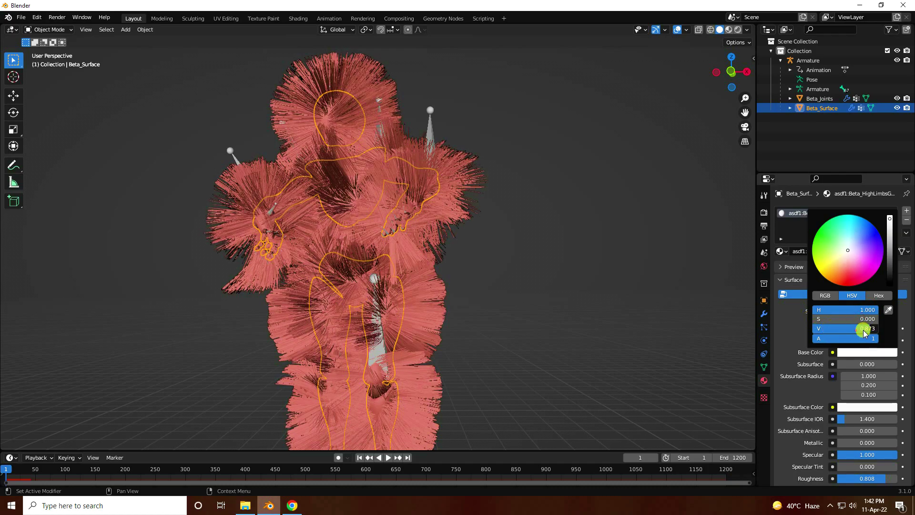
{"action": "left_click", "coordinate": [784, 311]}
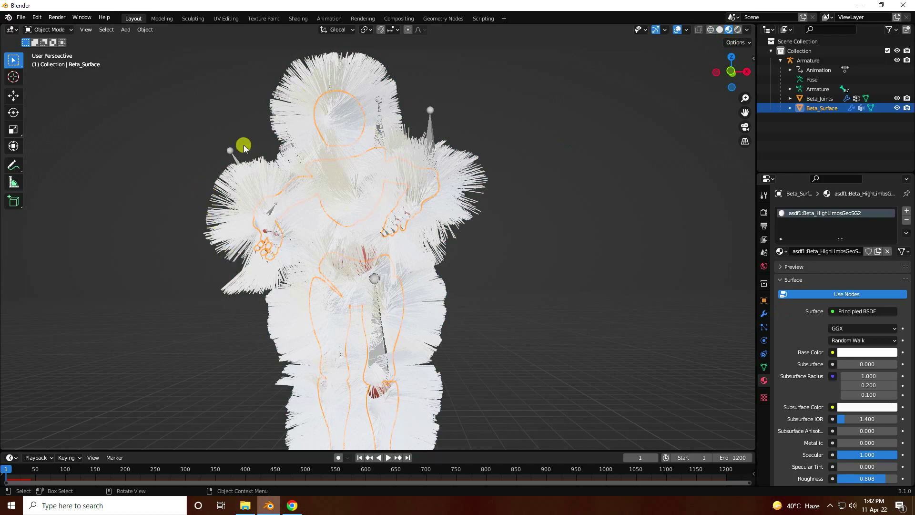
- Preview the white-furred dance, stopping at frame 28, and reframe the view
{"action": "left_click", "coordinate": [388, 458]}
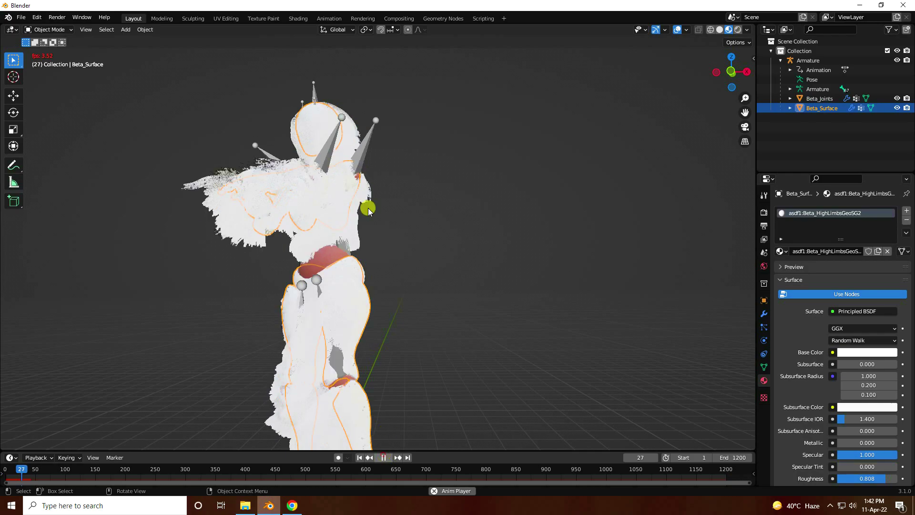
{"action": "key", "text": "space"}
{"action": "scroll", "coordinate": [417, 245], "scroll_direction": "down", "scroll_amount": 3}
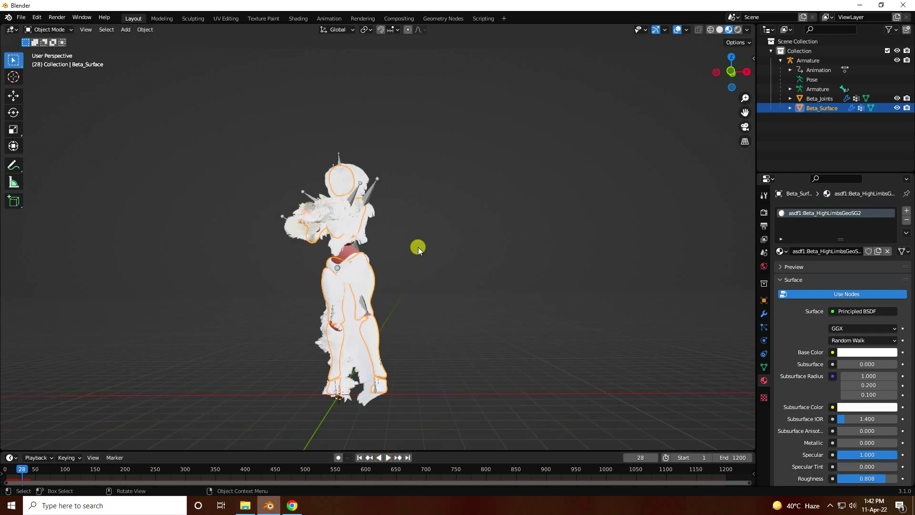
{"action": "middle_click_drag", "start_coordinate": [394, 339], "coordinate": [365, 356]}
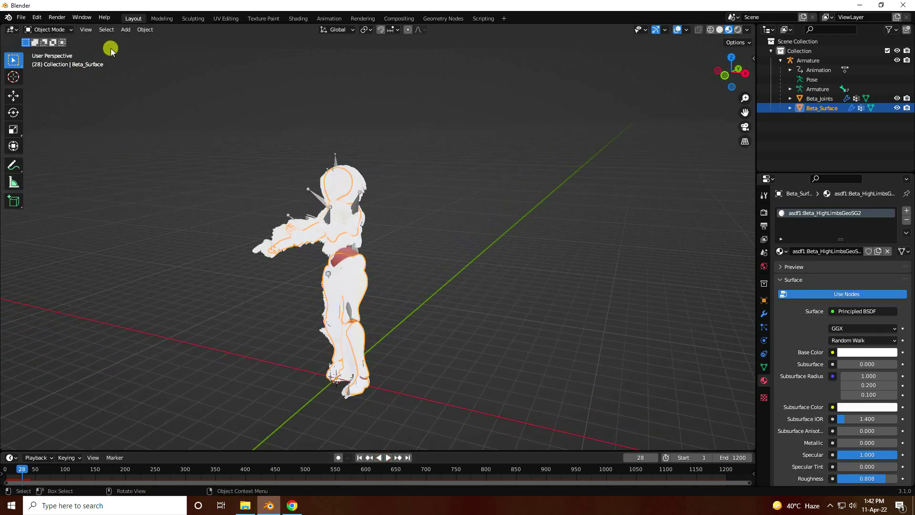
{"action": "left_click", "coordinate": [125, 29]}
- Add a plane under the robot, scale it into a wide floor, and enter Edit Mode
{"action": "mouse_move", "coordinate": [163, 40]}
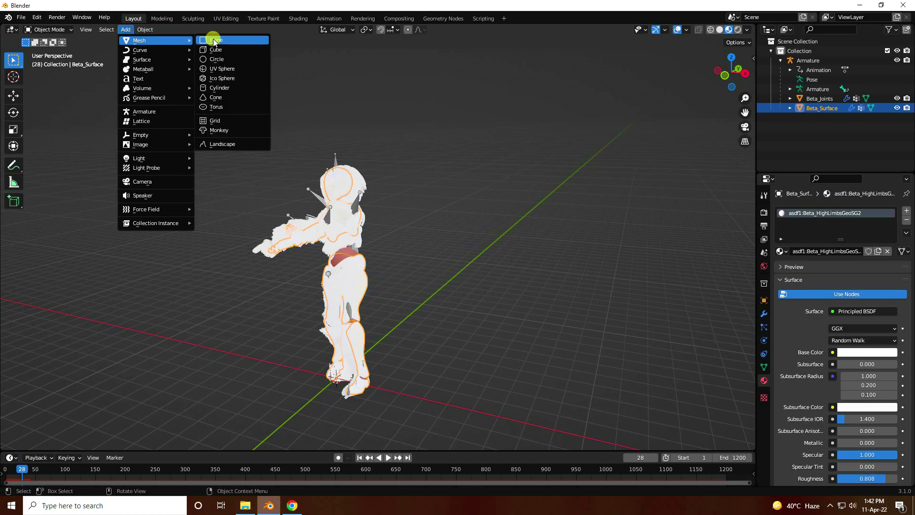
{"action": "key", "text": "Return"}
{"action": "key", "text": "s"}
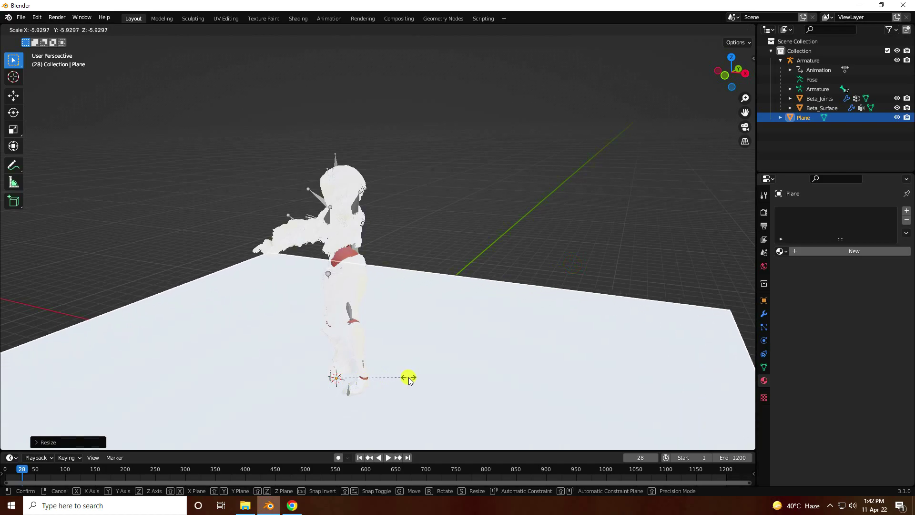
{"action": "left_click", "coordinate": [463, 373]}
{"action": "scroll", "coordinate": [169, 205], "scroll_direction": "down", "scroll_amount": 3}
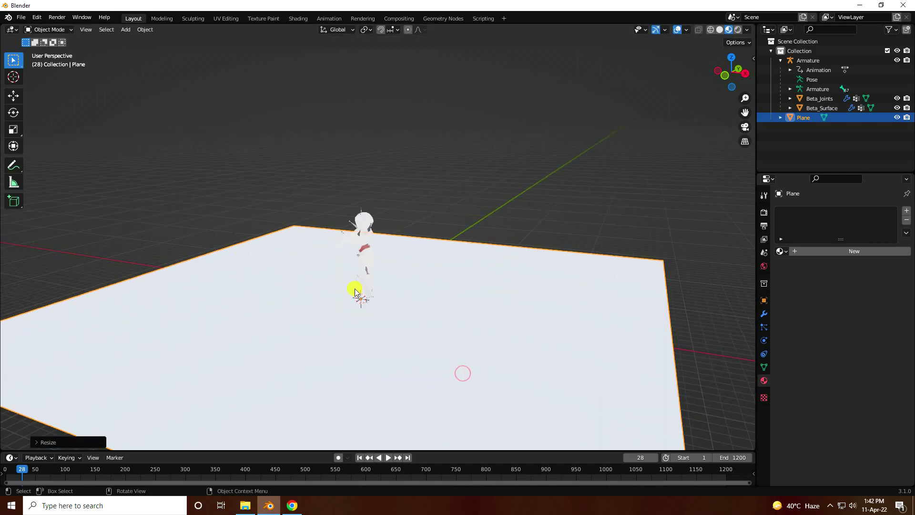
{"action": "middle_click_drag", "start_coordinate": [358, 293], "coordinate": [319, 294]}
{"action": "middle_click_drag", "start_coordinate": [320, 189], "coordinate": [299, 229]}
{"action": "key", "text": "Tab"}
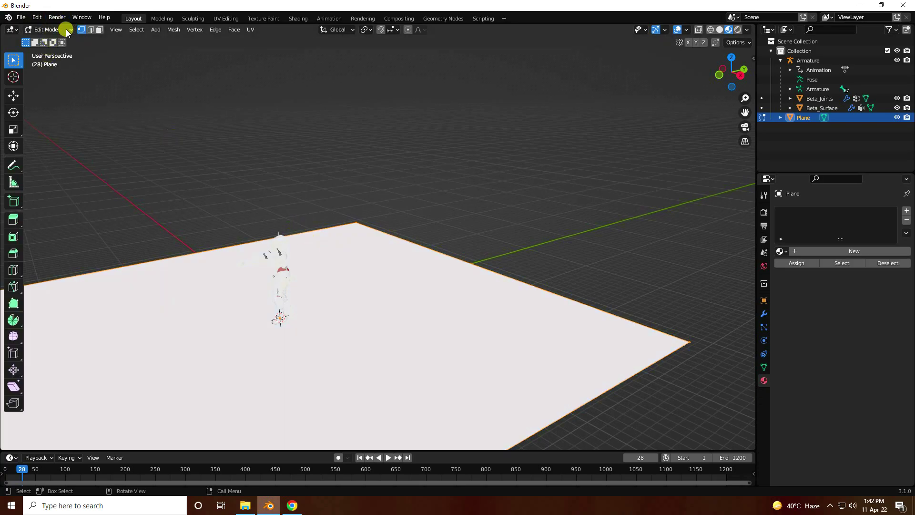
- Extrude the plane's back edge upward into a tall wall behind the robot
{"action": "left_click", "coordinate": [94, 30]}
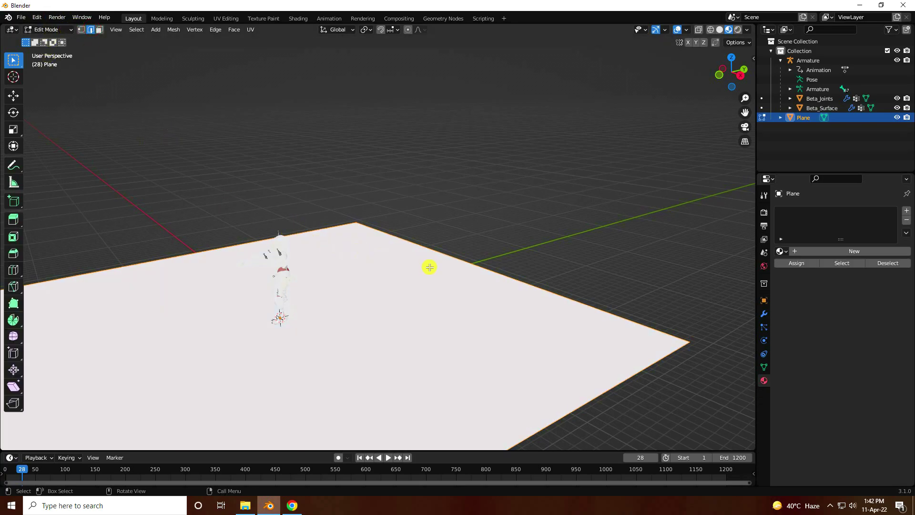
{"action": "left_click", "coordinate": [452, 256]}
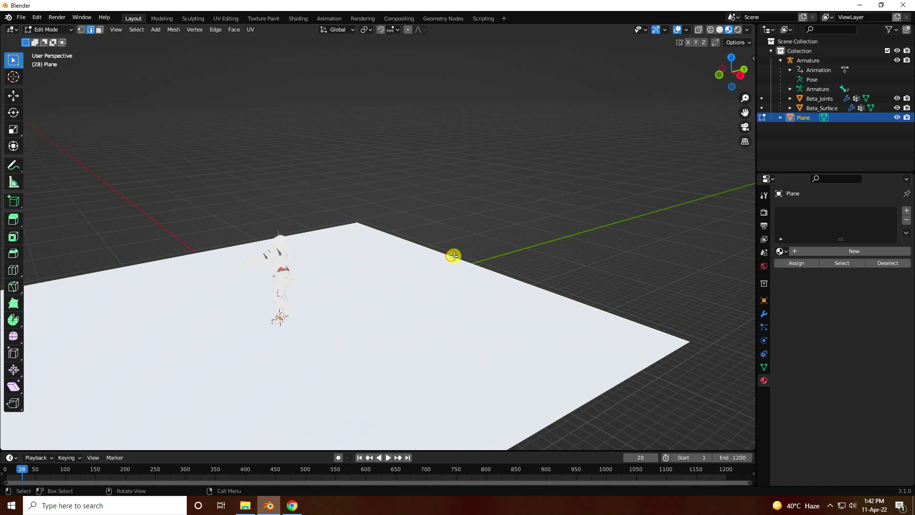
{"action": "key", "text": "e"}
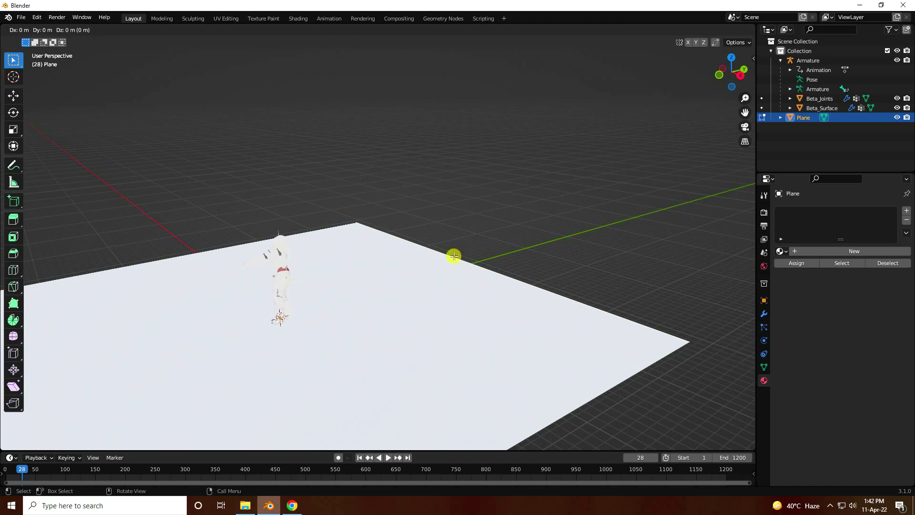
{"action": "right_click", "coordinate": [5, 97]}
{"action": "left_click", "coordinate": [9, 96]}
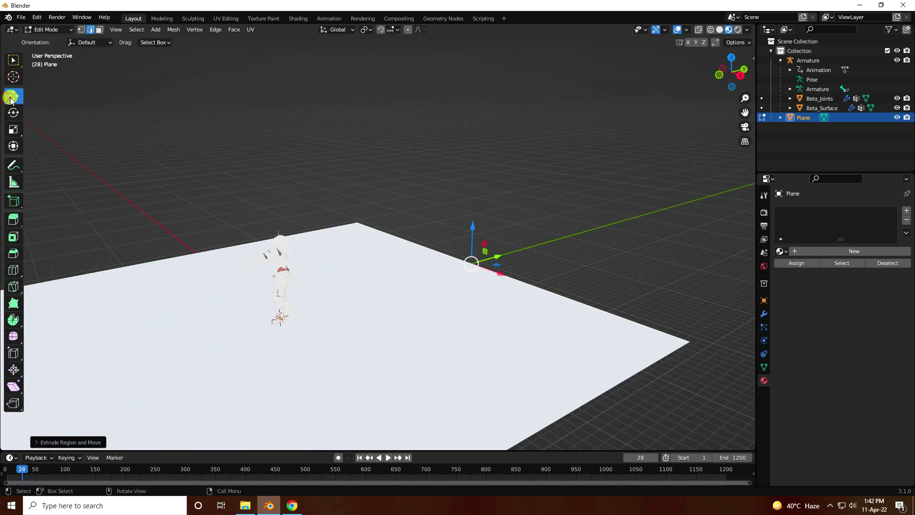
{"action": "left_click_drag", "start_coordinate": [474, 228], "coordinate": [486, 385]}
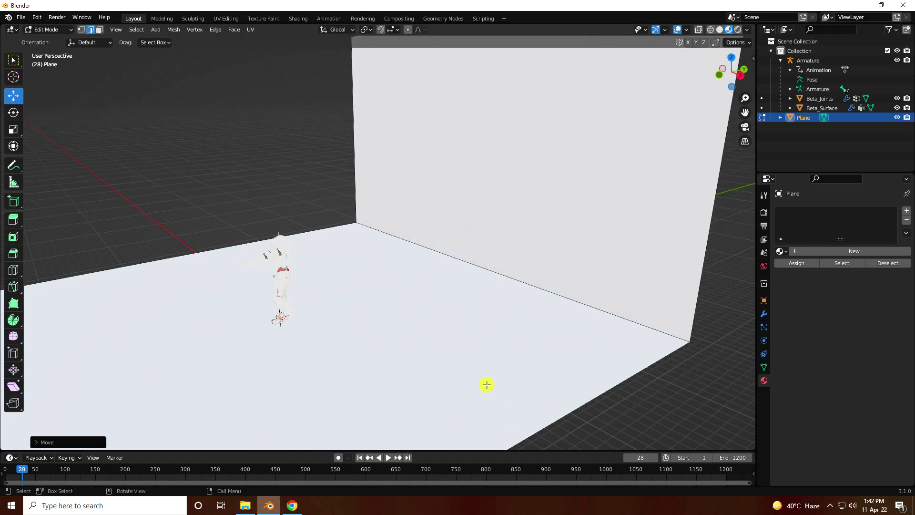
{"action": "left_click", "coordinate": [491, 272]}
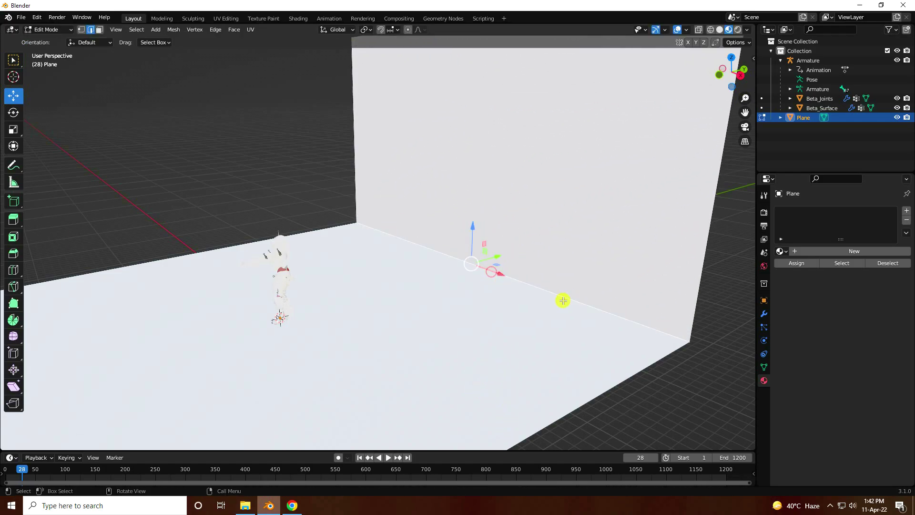
{"action": "left_click", "coordinate": [764, 313]}
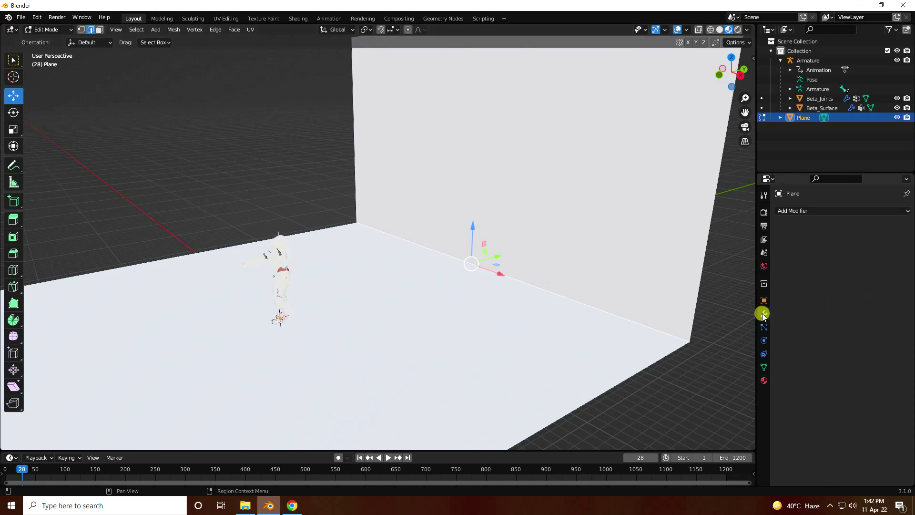
- Add a Bevel modifier of 0.16 m with 37 segments to round the floor-wall corner
{"action": "left_click", "coordinate": [804, 210]}
{"action": "left_click", "coordinate": [725, 246]}
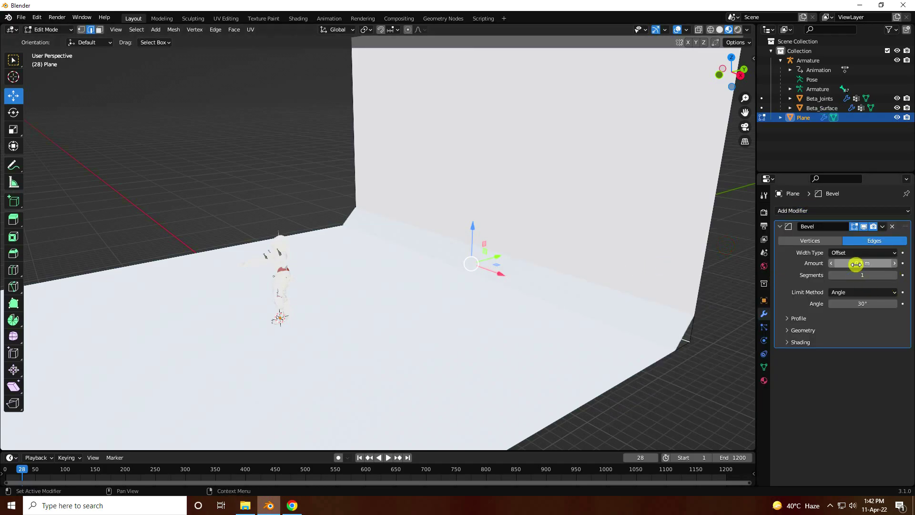
{"action": "mouse_move", "coordinate": [862, 263]}
{"action": "left_mouse_down"}
{"action": "mouse_move", "coordinate": [890, 272]}
{"action": "mouse_move", "coordinate": [857, 273]}
{"action": "left_mouse_up"}
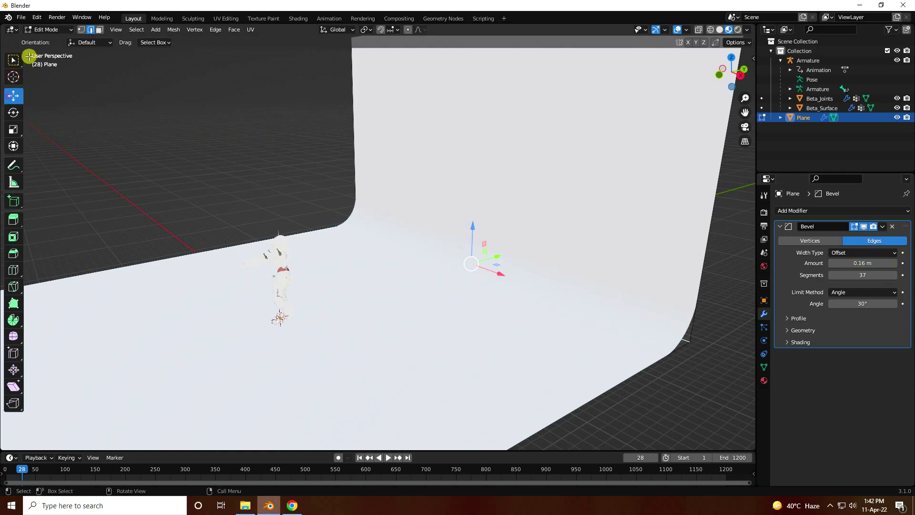
- Return to Object Mode and stretch the backdrop plane wider along X
{"action": "left_click", "coordinate": [48, 30]}
{"action": "left_click", "coordinate": [50, 45]}
{"action": "middle_click_drag", "start_coordinate": [240, 214], "coordinate": [390, 270]}
{"action": "left_click", "coordinate": [389, 270]}
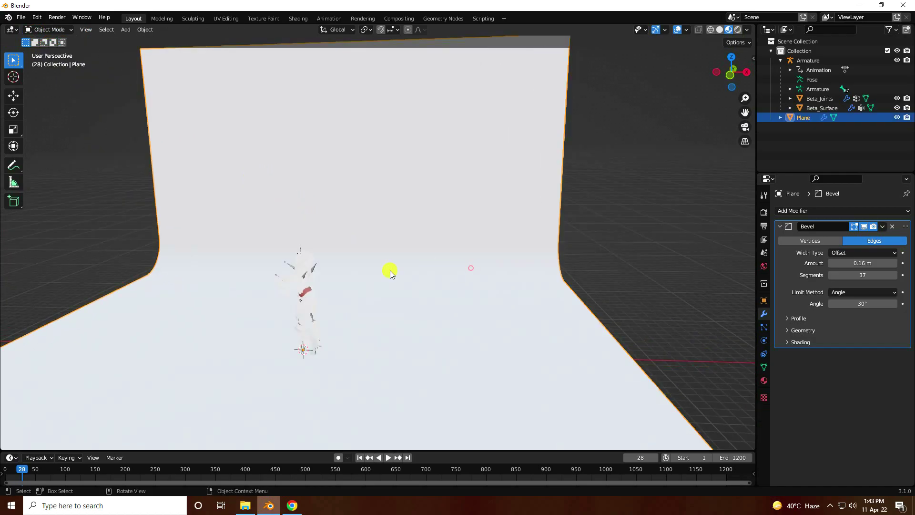
{"action": "left_click", "coordinate": [13, 129]}
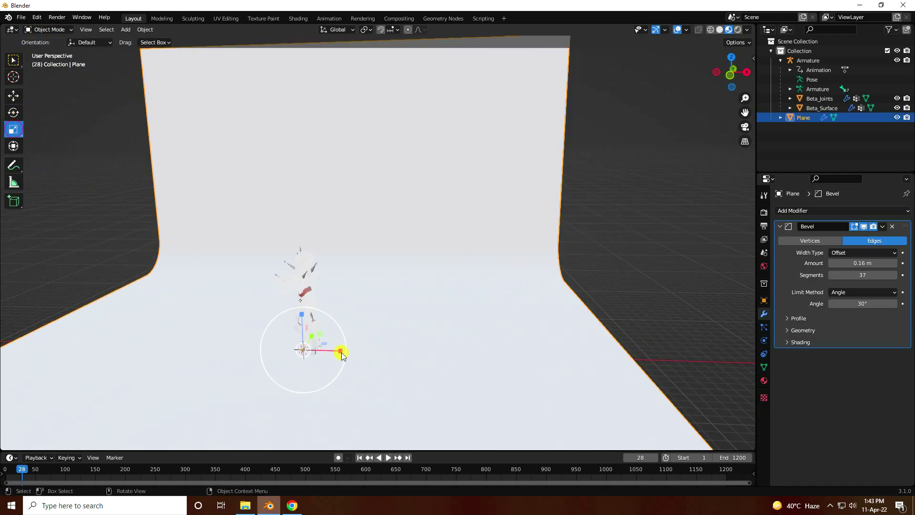
{"action": "left_click_drag", "start_coordinate": [342, 355], "coordinate": [345, 352]}
{"action": "left_click", "coordinate": [14, 96]}
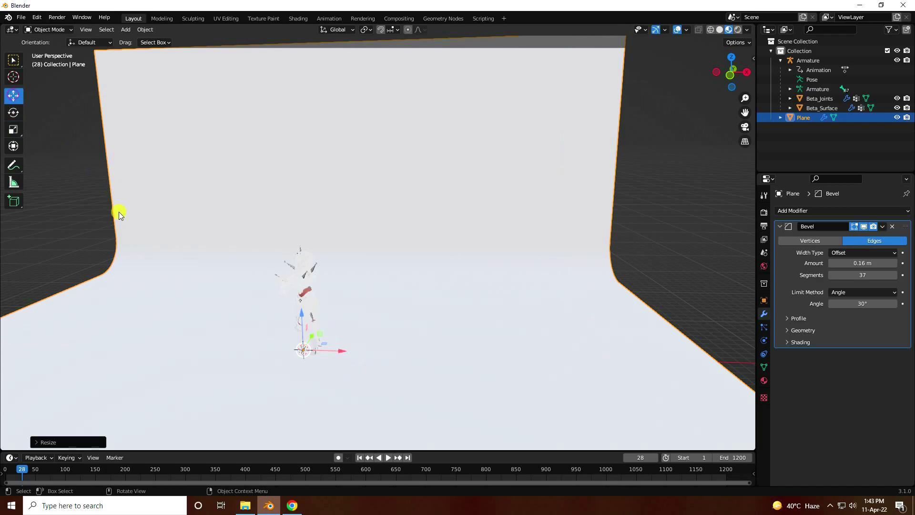
{"action": "left_click", "coordinate": [524, 218]}
{"action": "left_click", "coordinate": [764, 380]}
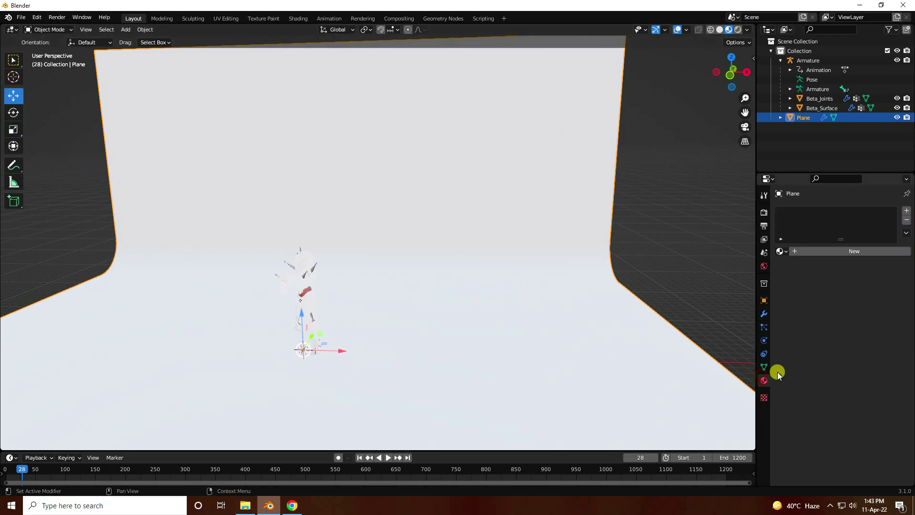
- Give the backdrop a new Material.001 with a cyan-blue Base Color (H 0.6, S 1, V 1)
{"action": "left_click", "coordinate": [823, 249]}
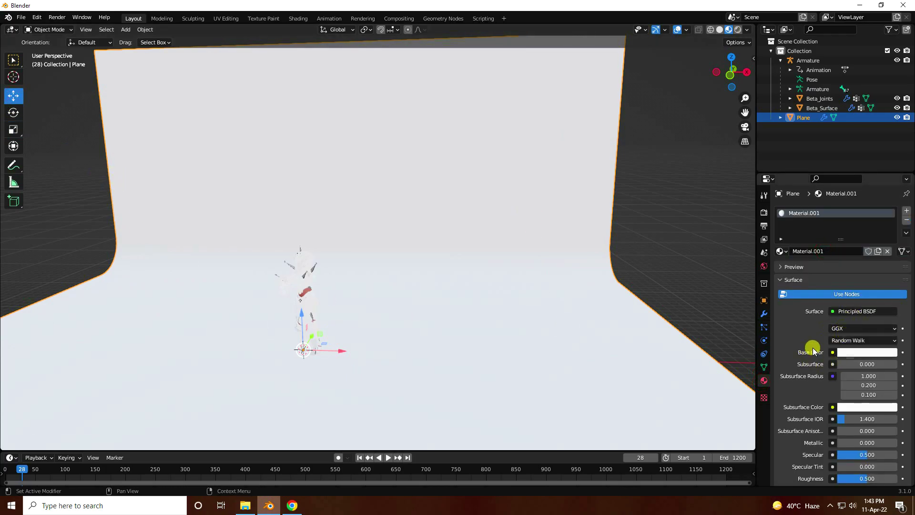
{"action": "left_click", "coordinate": [859, 354]}
{"action": "left_click", "coordinate": [851, 306]}
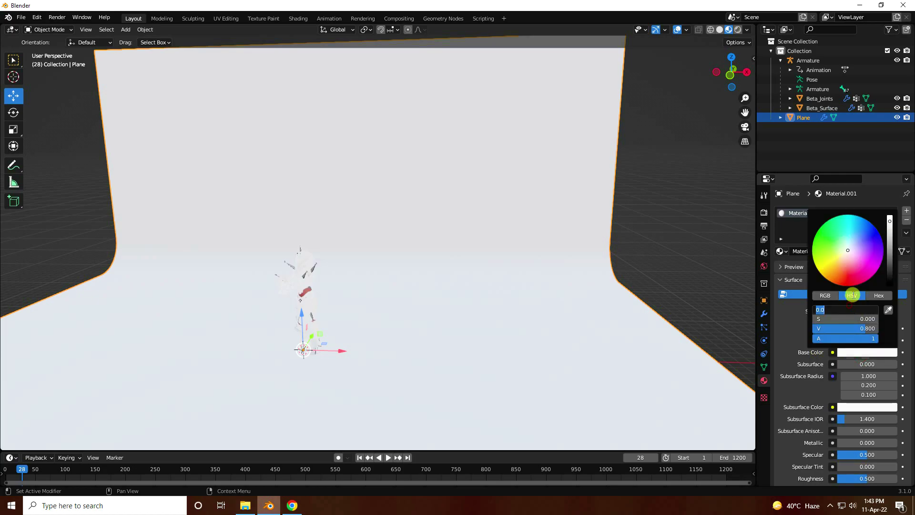
{"action": "type", "text": "0.6"}
{"action": "key", "text": "Tab"}
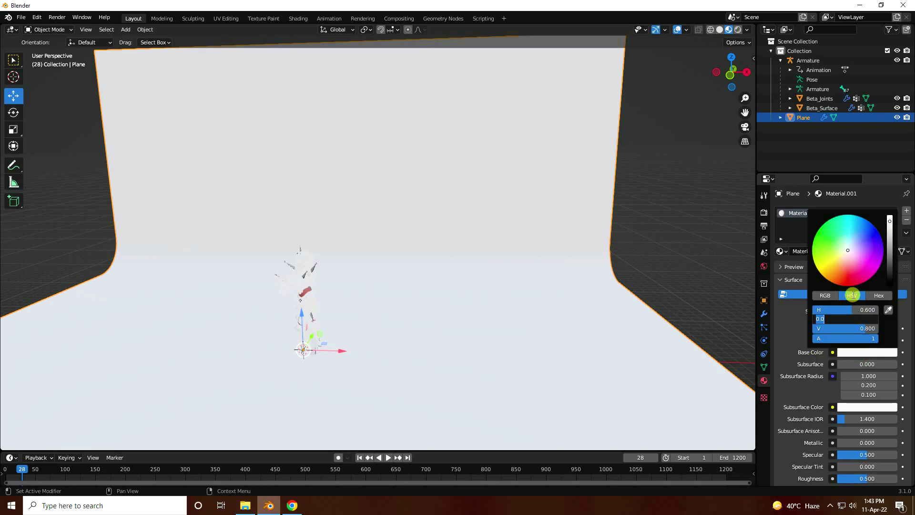
{"action": "type", "text": "1"}
{"action": "key", "text": "Tab"}
{"action": "type", "text": "1"}
{"action": "key", "text": "Return"}
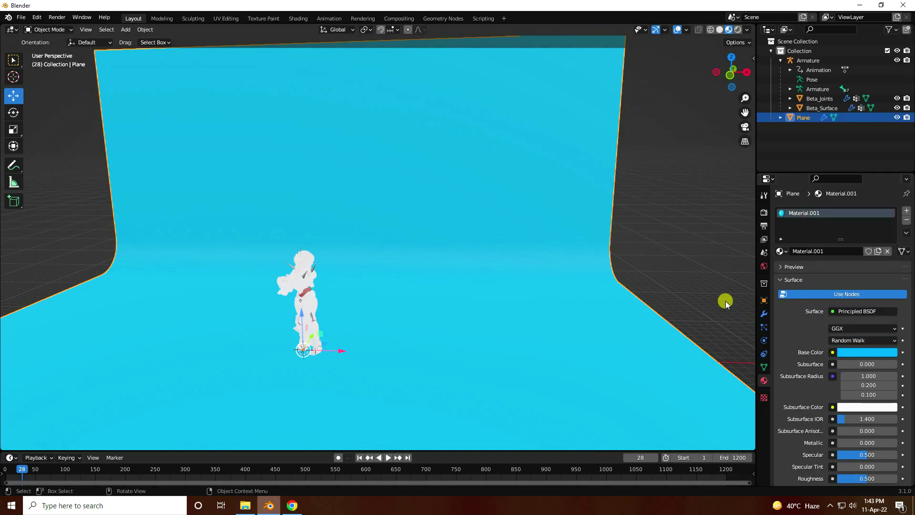
{"action": "left_click", "coordinate": [633, 263]}
- Add an Area light and place it high above the robot
{"action": "left_click", "coordinate": [126, 30]}
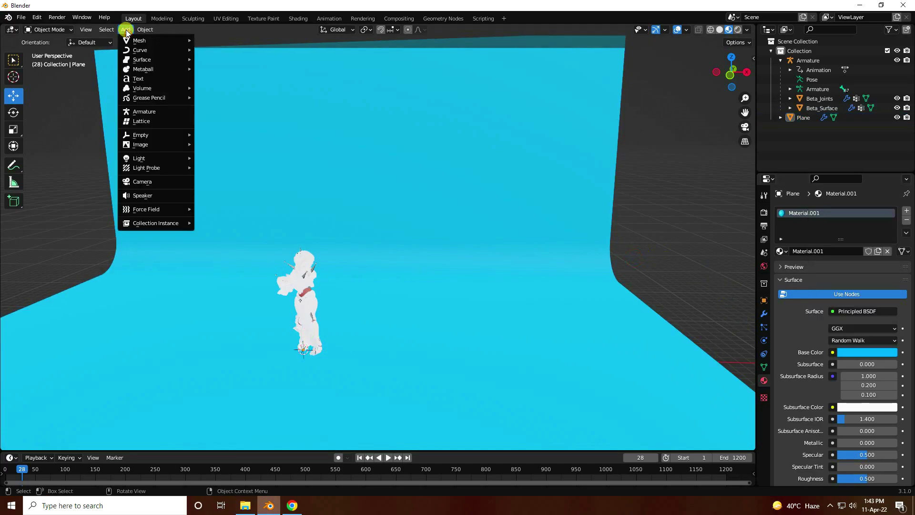
{"action": "mouse_move", "coordinate": [146, 160]}
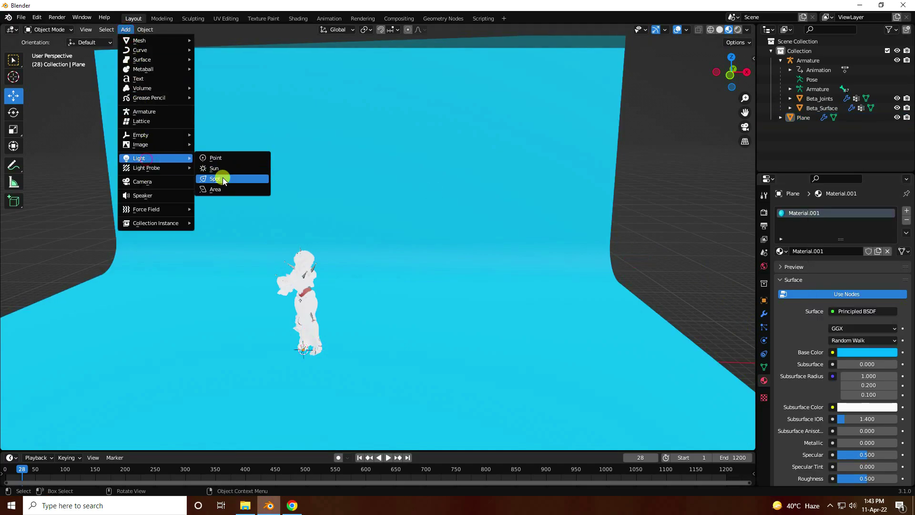
{"action": "left_click", "coordinate": [216, 189]}
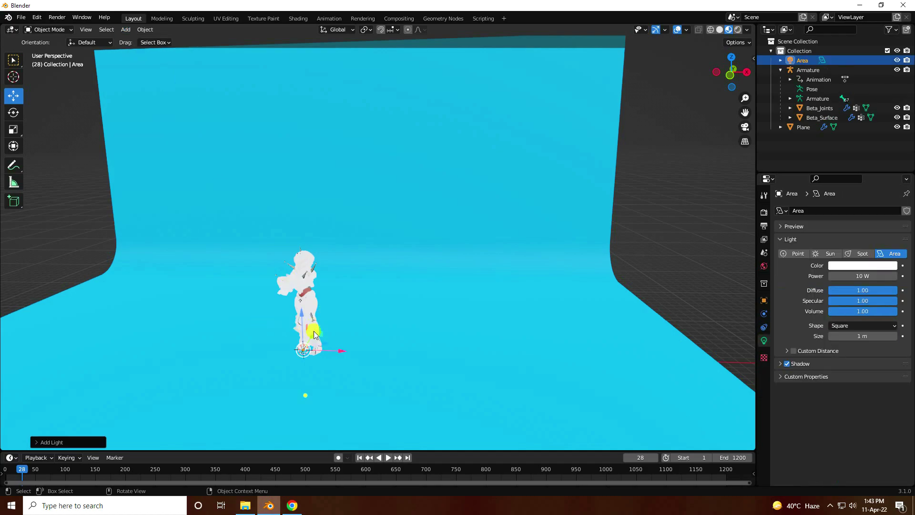
{"action": "key", "text": "g"}
{"action": "left_click", "coordinate": [299, 176]}
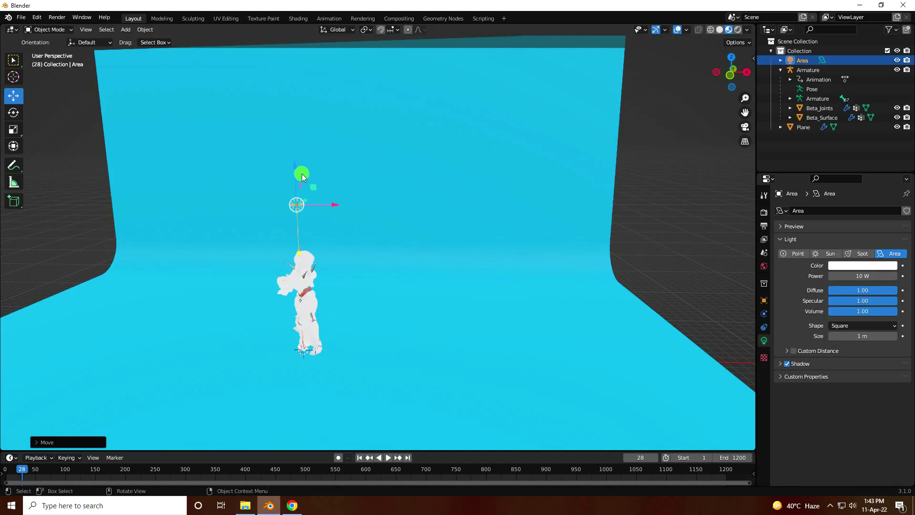
- Set the Area light's size to 4 m and power to 50 W
{"action": "left_click", "coordinate": [861, 336]}
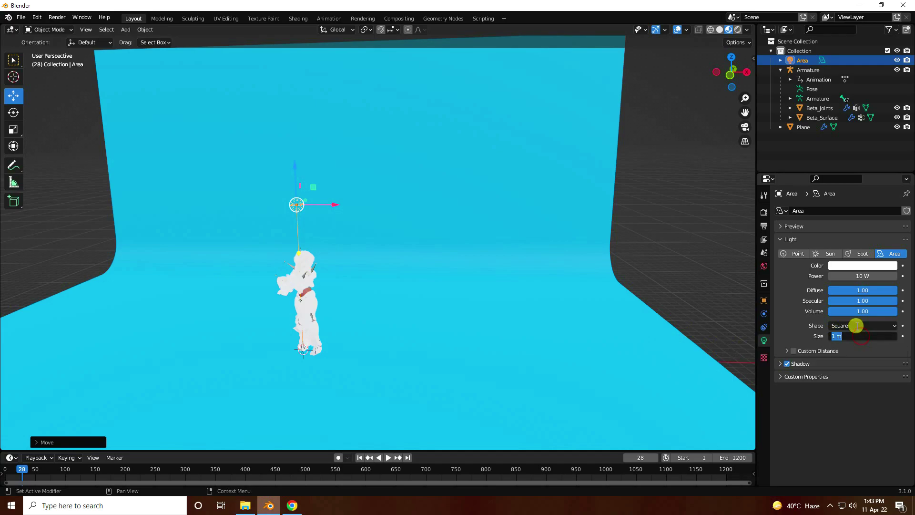
{"action": "type", "text": "4"}
{"action": "key", "text": "Return"}
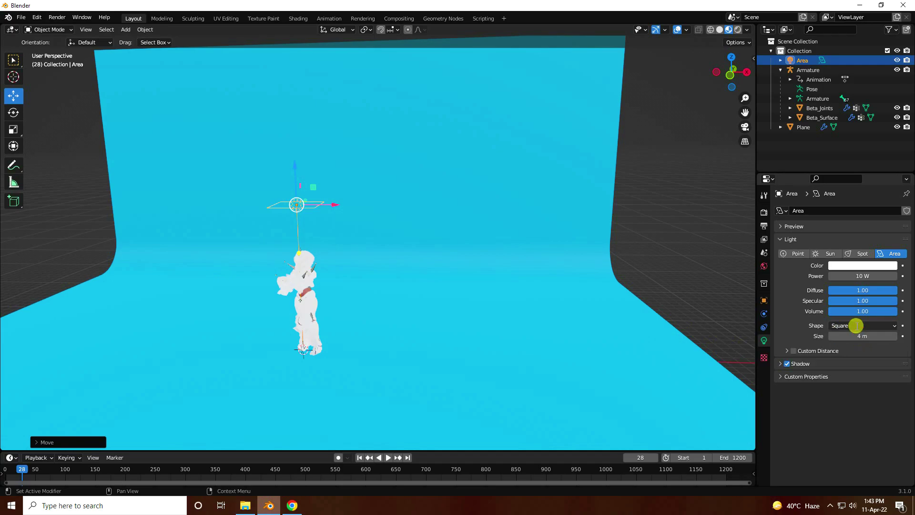
{"action": "left_click", "coordinate": [868, 275]}
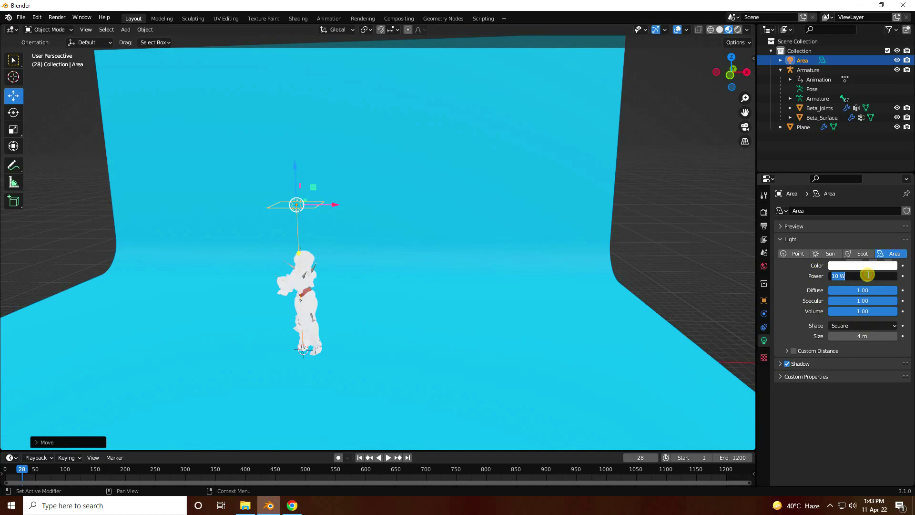
{"action": "type", "text": "50"}
{"action": "key", "text": "Return"}
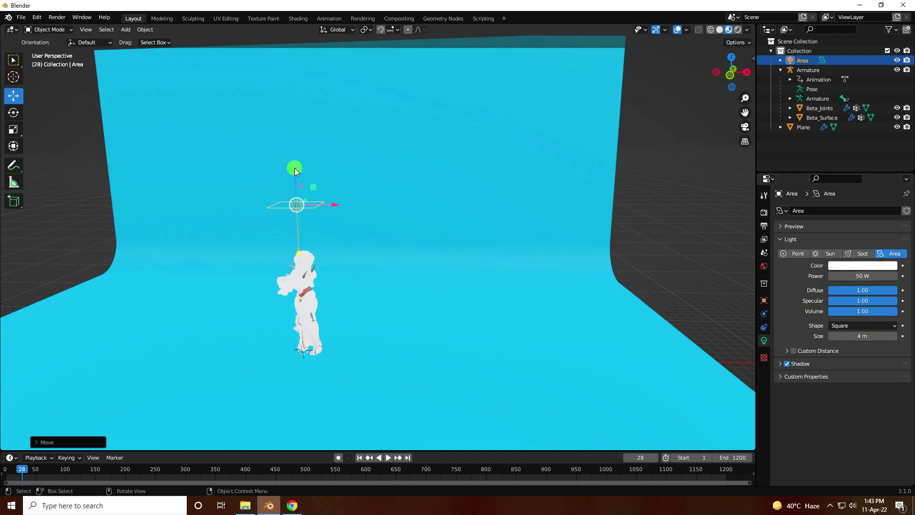
- Move the blue backdrop plane behind the character and frame the view on it
{"action": "middle_click_drag", "start_coordinate": [295, 167], "coordinate": [318, 255]}
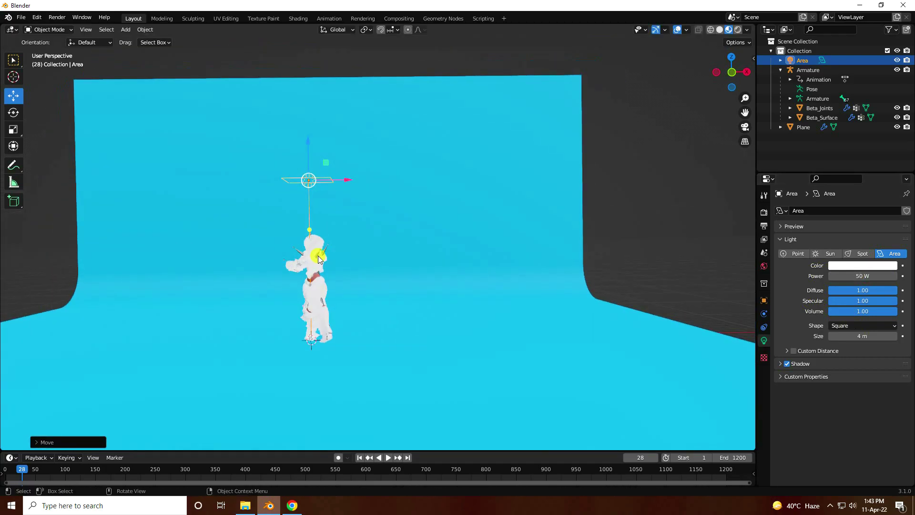
{"action": "middle_click_drag", "start_coordinate": [523, 308], "coordinate": [476, 305]}
{"action": "left_click", "coordinate": [318, 318]}
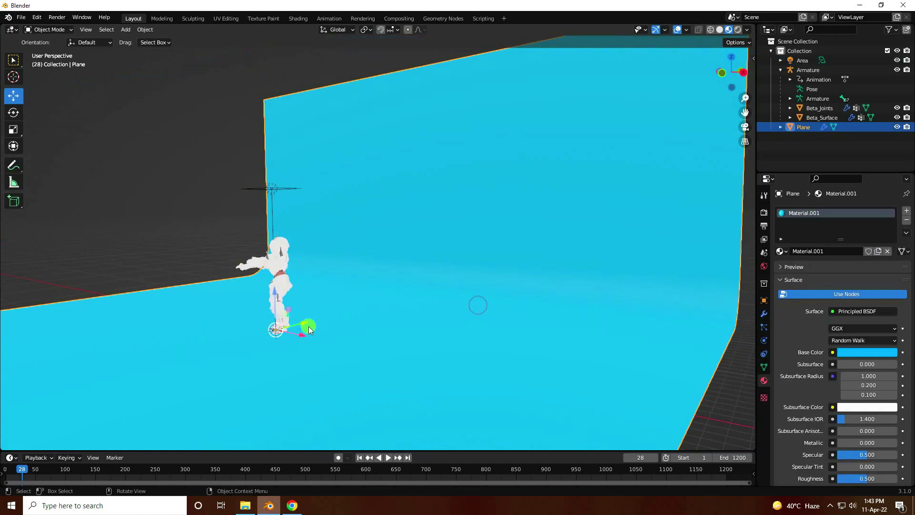
{"action": "mouse_move", "coordinate": [308, 326]}
{"action": "middle_mouse_down"}
{"action": "mouse_move", "coordinate": [256, 333]}
{"action": "mouse_move", "coordinate": [297, 321]}
{"action": "middle_mouse_up"}
{"action": "left_click_drag", "start_coordinate": [297, 320], "coordinate": [382, 316]}
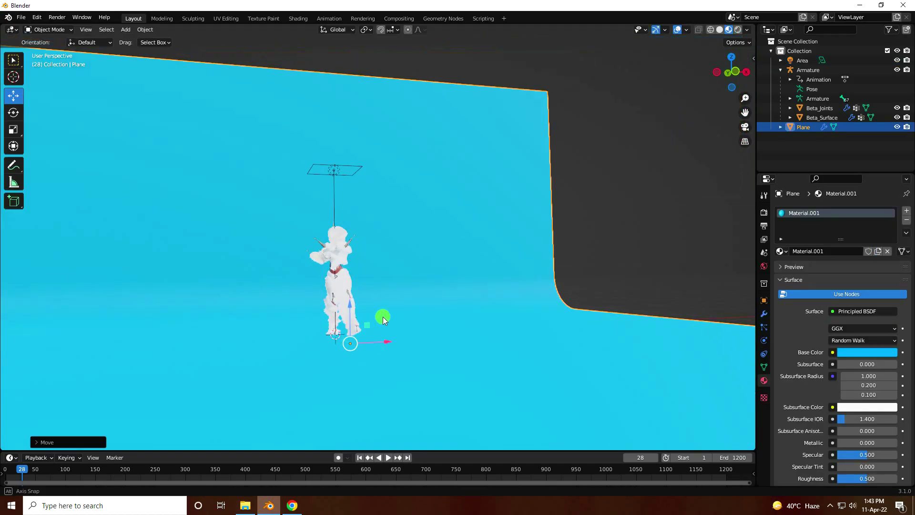
{"action": "middle_click_drag", "start_coordinate": [383, 316], "coordinate": [325, 315]}
{"action": "scroll", "coordinate": [360, 303], "scroll_direction": "up", "scroll_amount": 3}
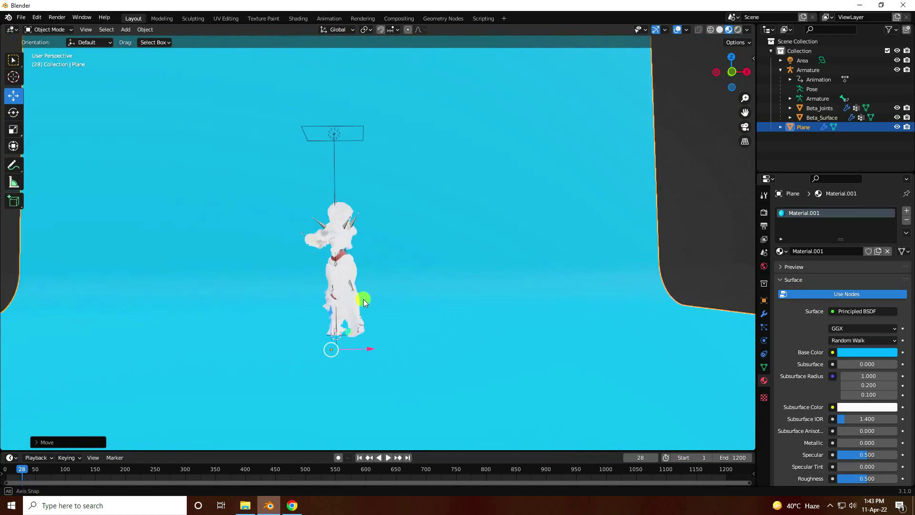
{"action": "scroll", "coordinate": [347, 313], "scroll_direction": "up", "scroll_amount": 2}
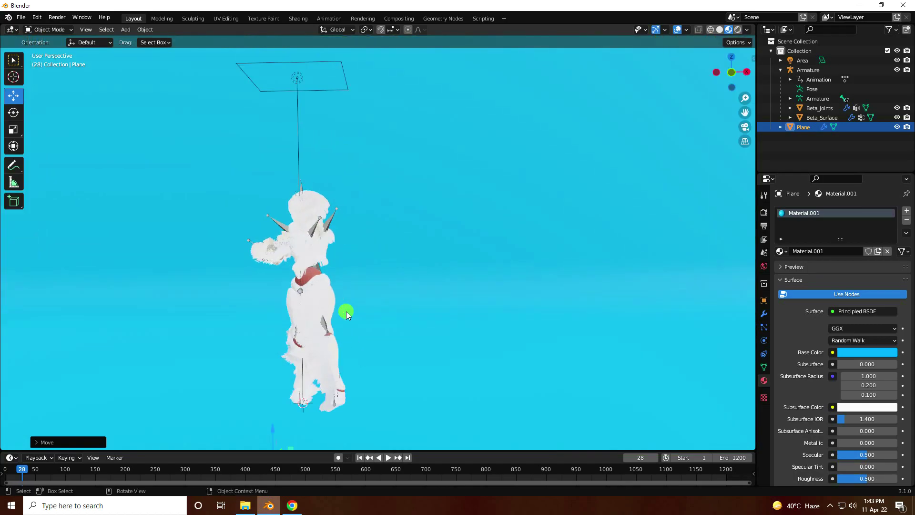
{"action": "middle_click_drag", "start_coordinate": [346, 311], "coordinate": [385, 288], "text": "shift"}
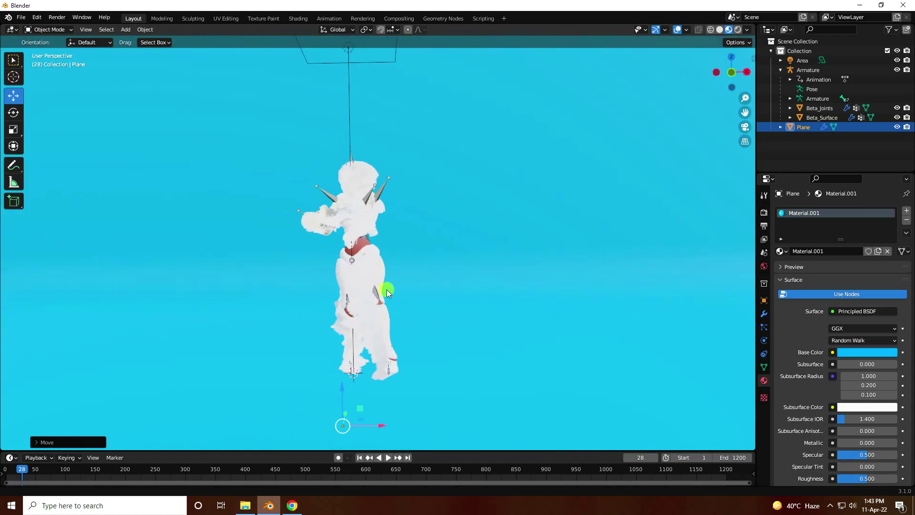
- Add a new camera to the scene and view through it
{"action": "left_click", "coordinate": [126, 29]}
{"action": "left_click", "coordinate": [150, 179]}
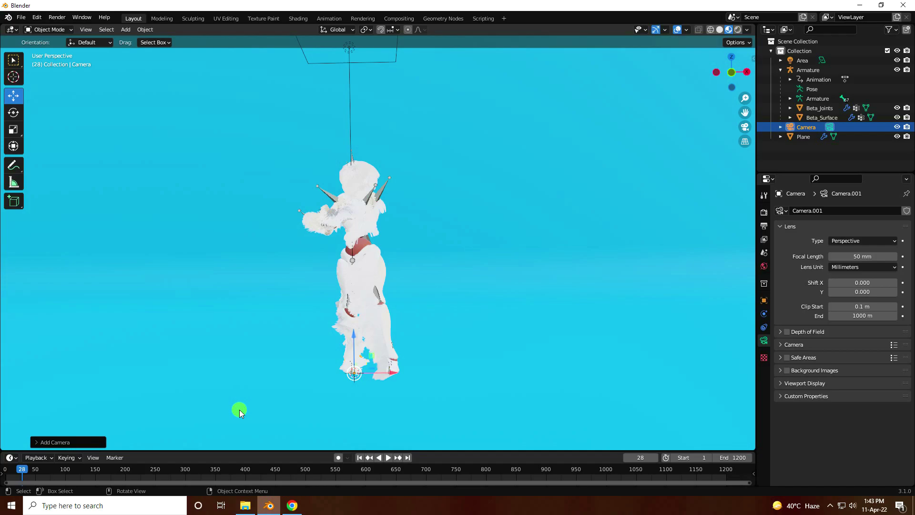
{"action": "key", "text": "ctrl+KP_0"}
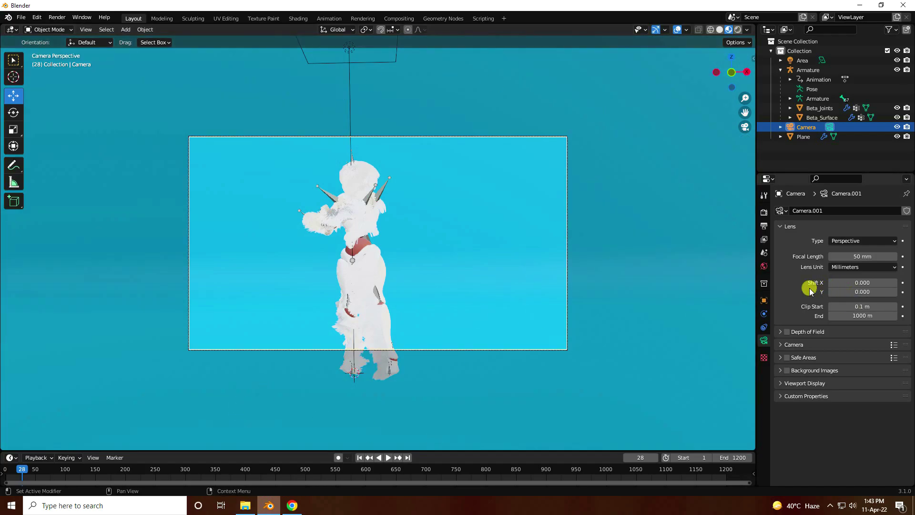
- Move the camera back, lower and sideways, and set its rotation to 90°, 0°, 0°
{"action": "left_click", "coordinate": [763, 301]}
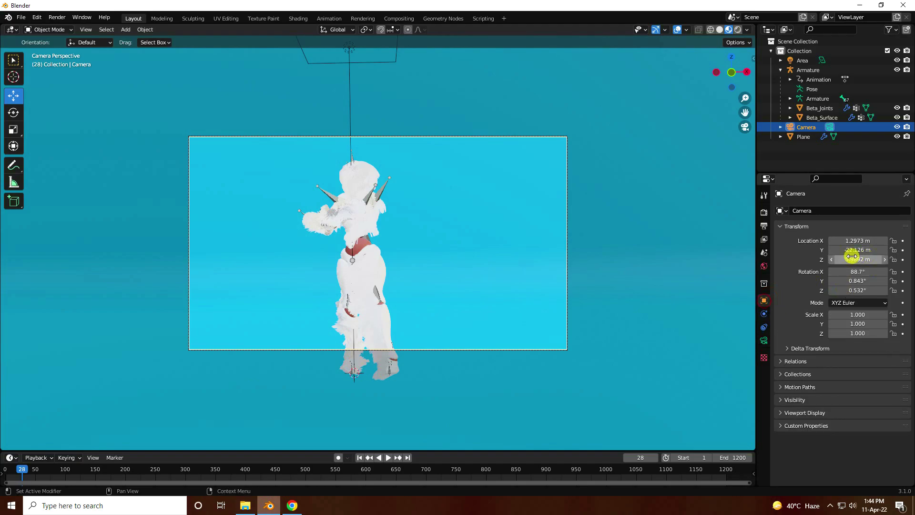
{"action": "left_click_drag", "start_coordinate": [853, 251], "coordinate": [801, 257]}
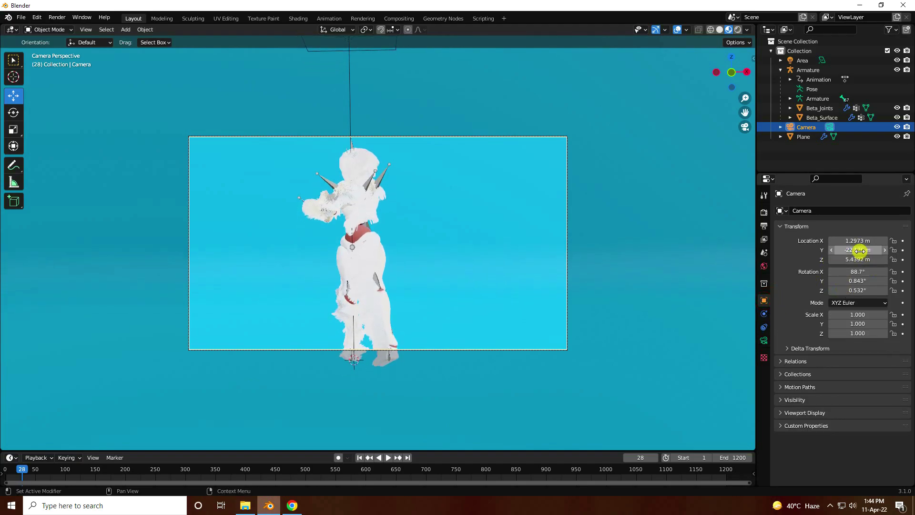
{"action": "left_click_drag", "start_coordinate": [860, 250], "coordinate": [641, 268]}
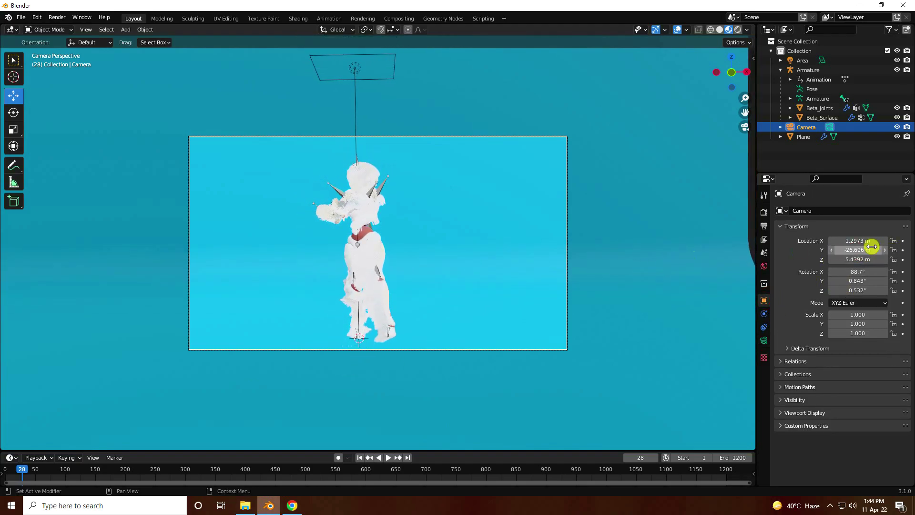
{"action": "left_click_drag", "start_coordinate": [872, 243], "coordinate": [856, 268]}
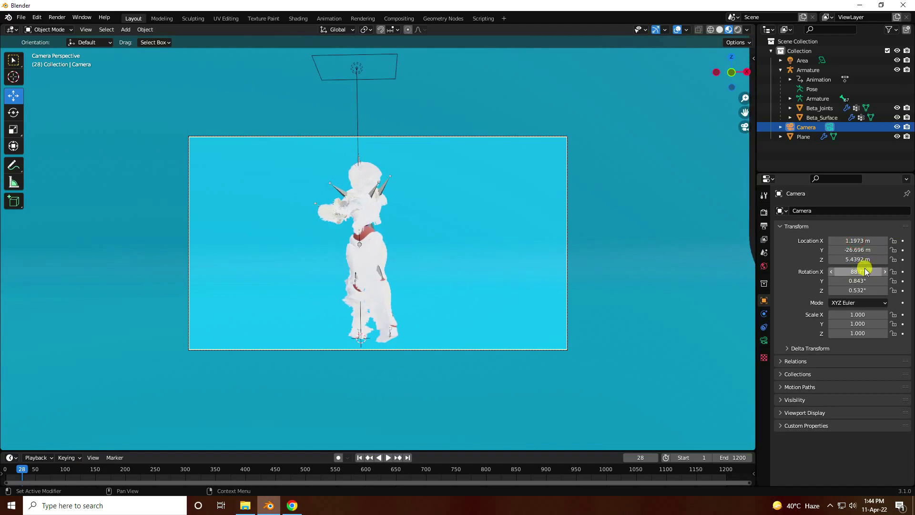
{"action": "double_click", "coordinate": [866, 270]}
{"action": "type", "text": "90"}
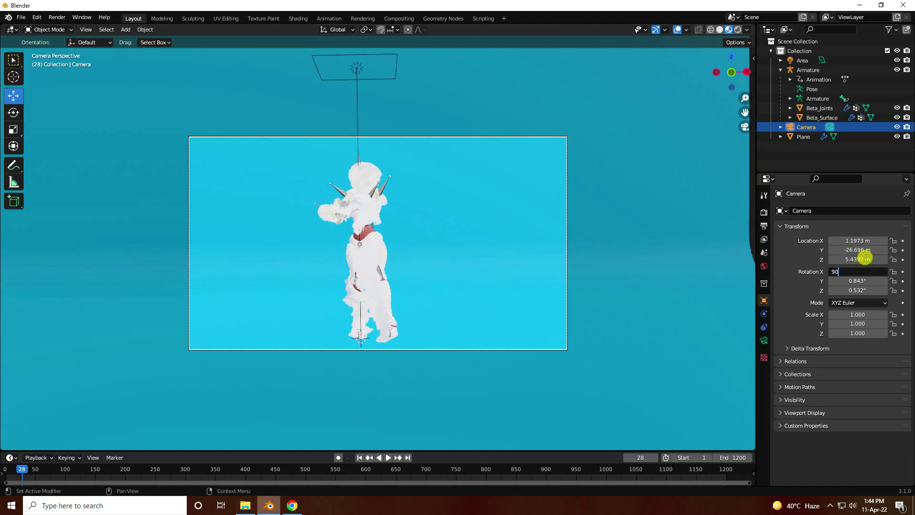
{"action": "key", "text": "Tab"}
{"action": "type", "text": "0"}
{"action": "key", "text": "Tab"}
{"action": "type", "text": "0"}
{"action": "key", "text": "Return"}
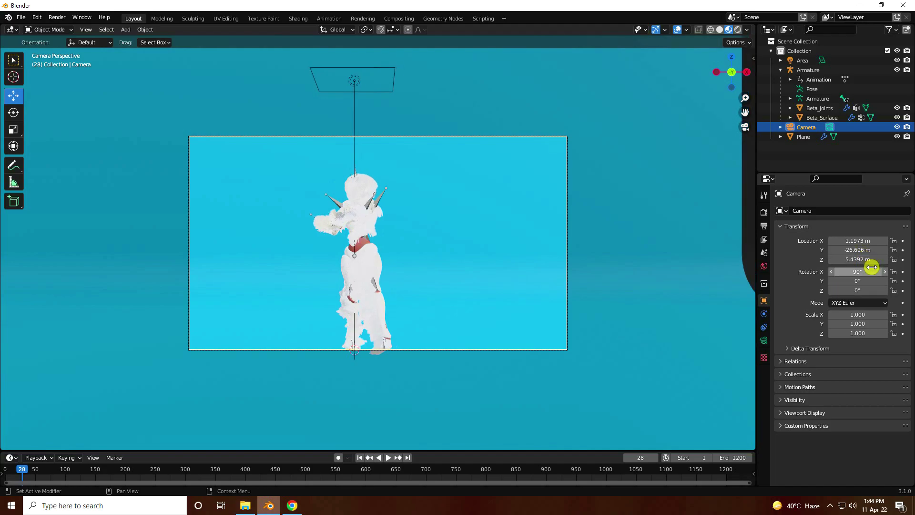
- Fine-tune the camera location to about 1.2273, -29.286, 4.5092 m
{"action": "left_click_drag", "start_coordinate": [869, 249], "coordinate": [738, 268]}
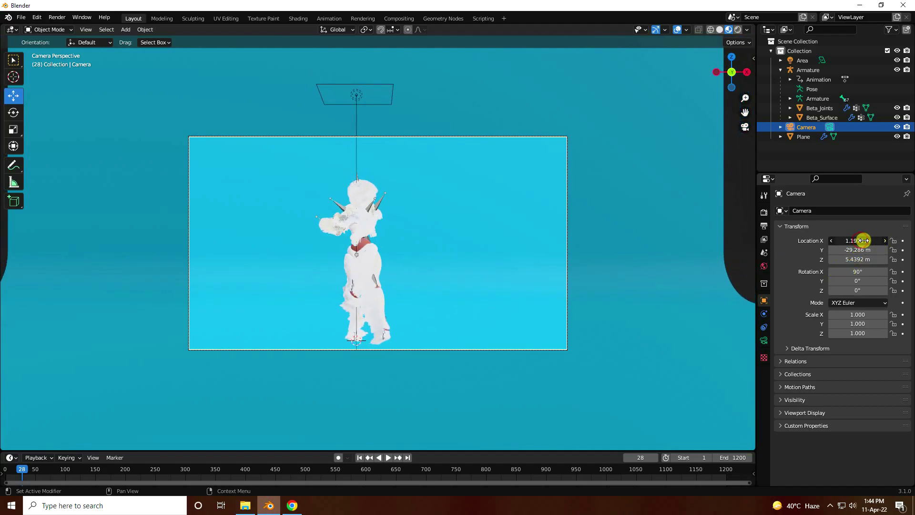
{"action": "left_click_drag", "start_coordinate": [863, 241], "coordinate": [810, 262]}
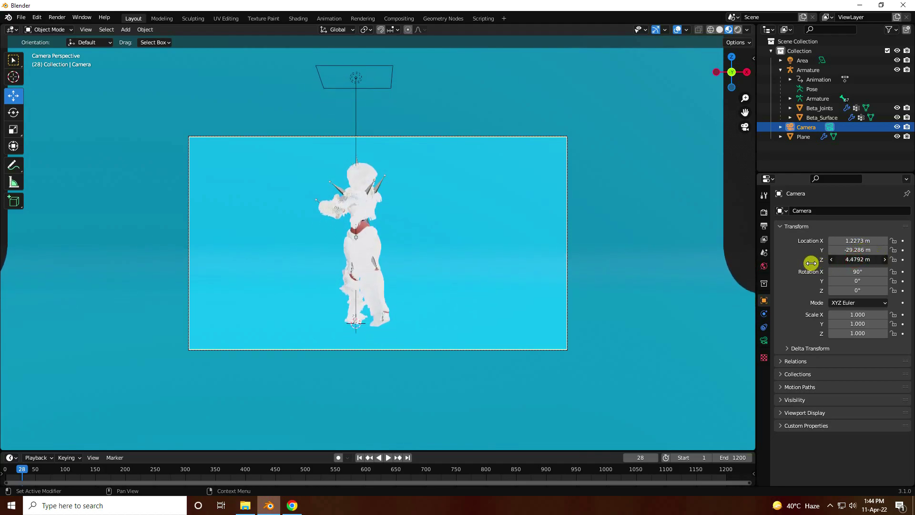
{"action": "left_click", "coordinate": [765, 212]}
- Switch the render engine to Cycles and set viewport max samples to 32
{"action": "left_click", "coordinate": [838, 210]}
{"action": "left_click", "coordinate": [849, 242]}
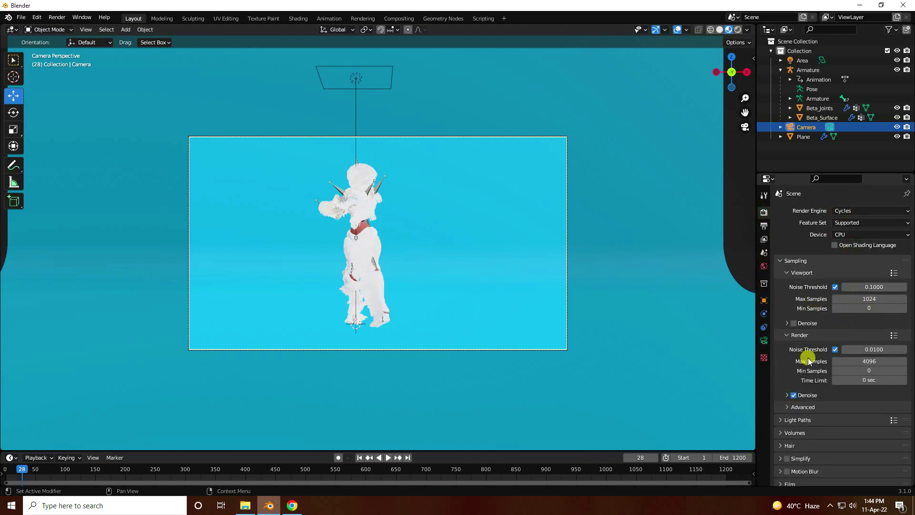
{"action": "left_click", "coordinate": [876, 362]}
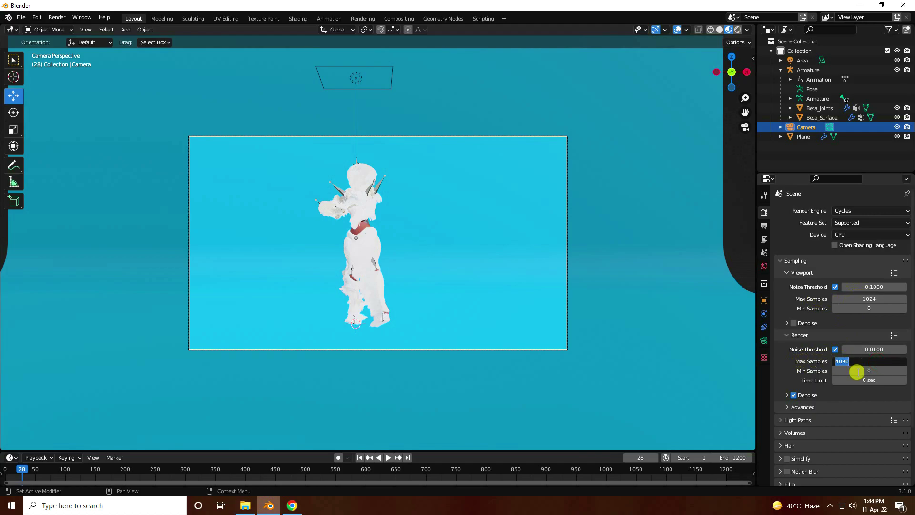
{"action": "key", "text": "Return"}
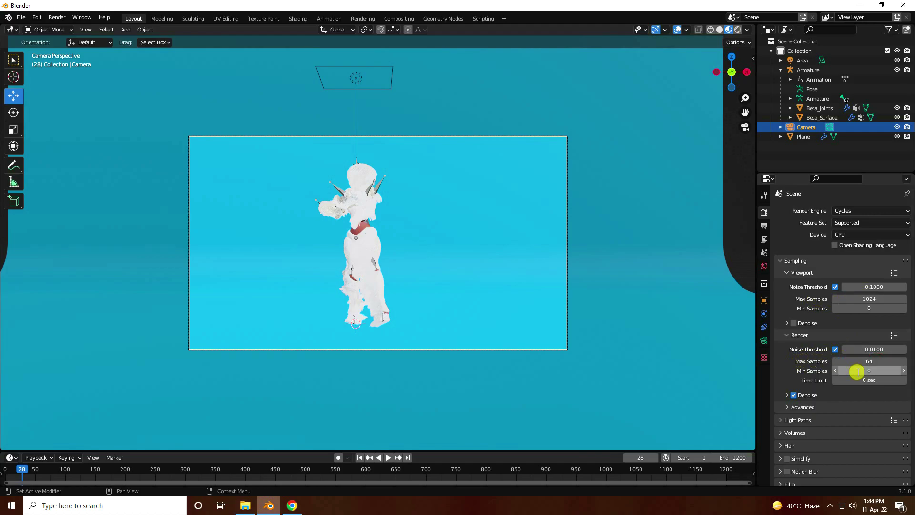
{"action": "left_click", "coordinate": [866, 299]}
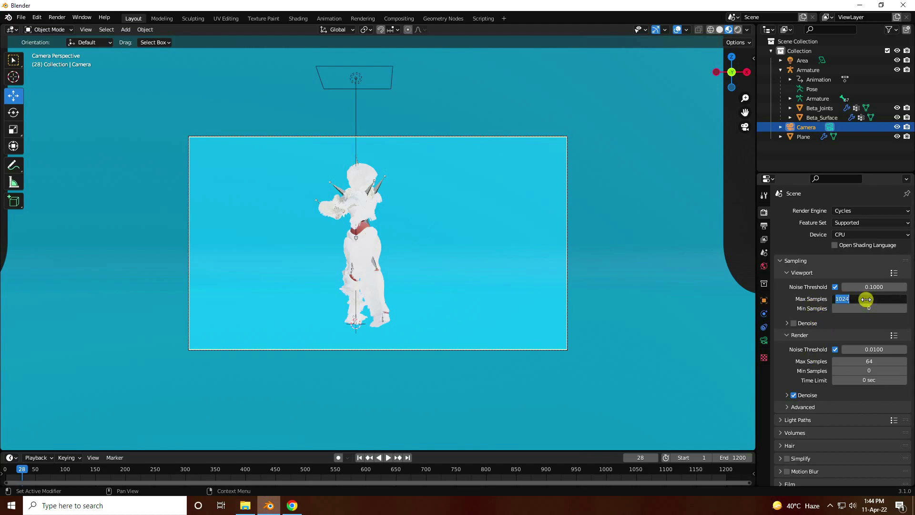
{"action": "type", "text": "32"}
{"action": "key", "text": "Return"}
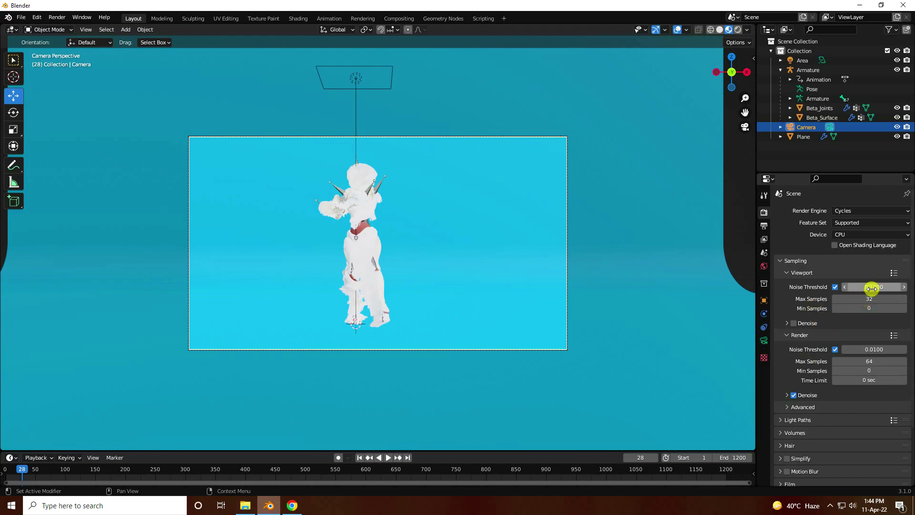
- Set the Cycles device to GPU Compute and render max samples to 32
{"action": "left_click", "coordinate": [841, 235]}
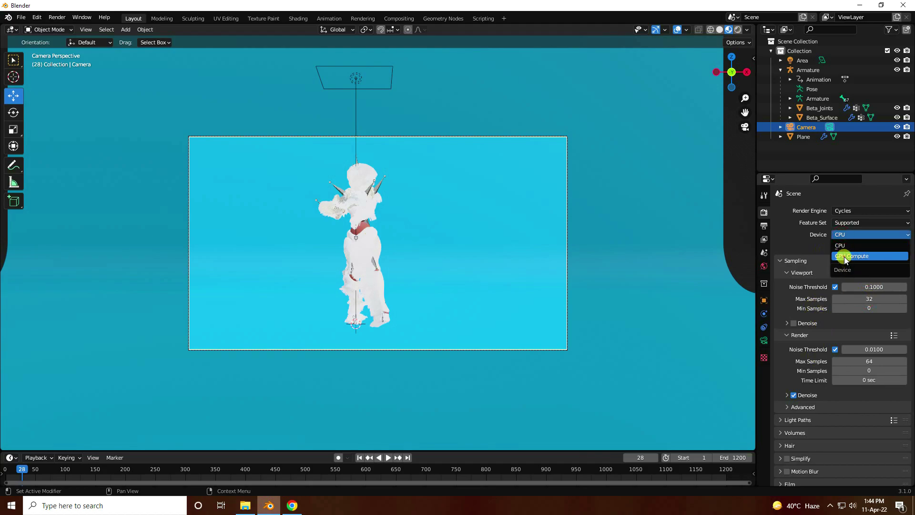
{"action": "left_click", "coordinate": [845, 258]}
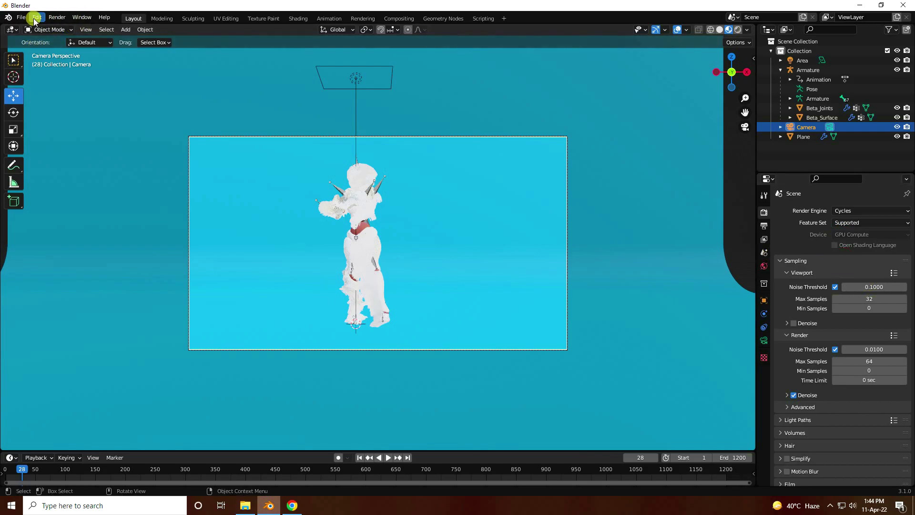
{"action": "left_click", "coordinate": [81, 17]}
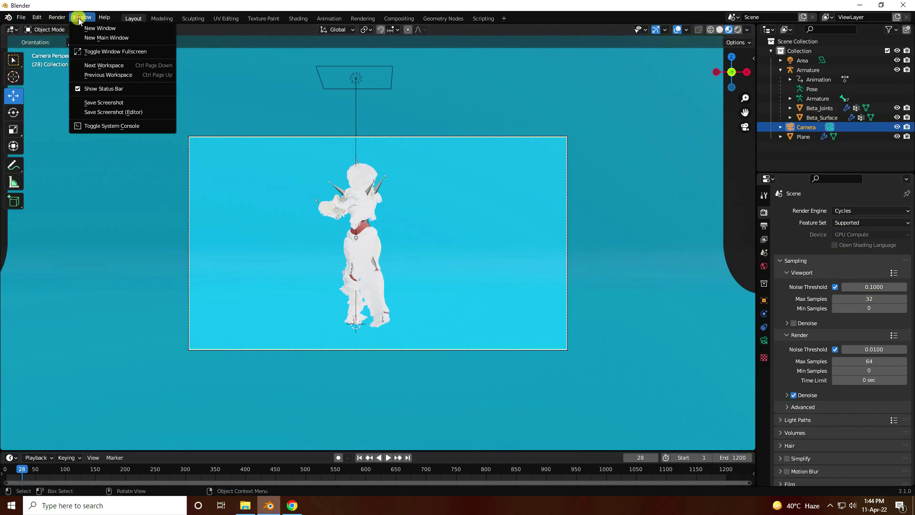
{"action": "left_click", "coordinate": [870, 362]}
{"action": "key", "text": "Return"}
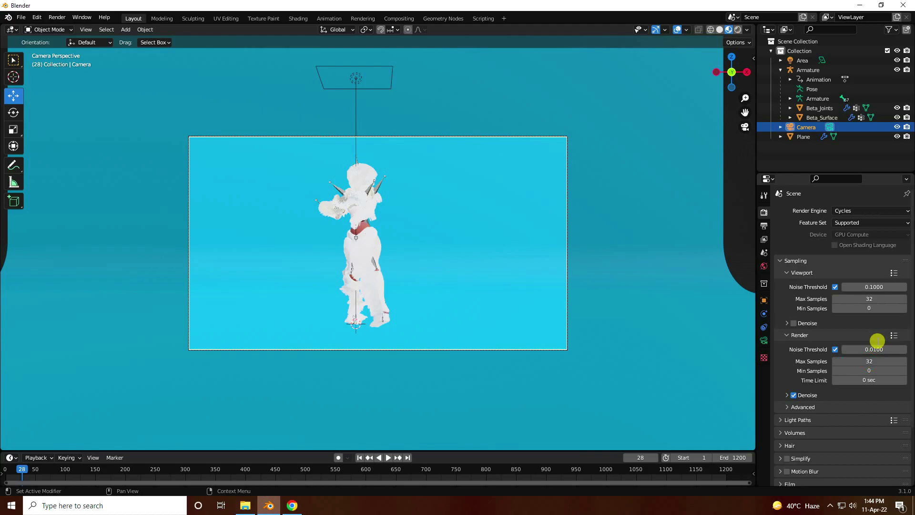
{"action": "left_click", "coordinate": [56, 18]}
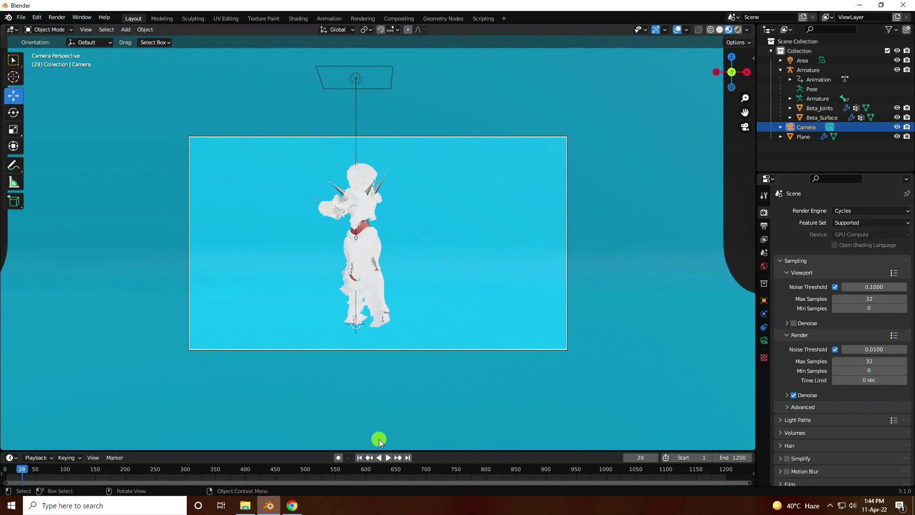
- Rewind to the first frame and preview the dance playback
{"action": "left_click_drag", "start_coordinate": [358, 451], "coordinate": [360, 456]}
{"action": "left_click", "coordinate": [361, 461]}
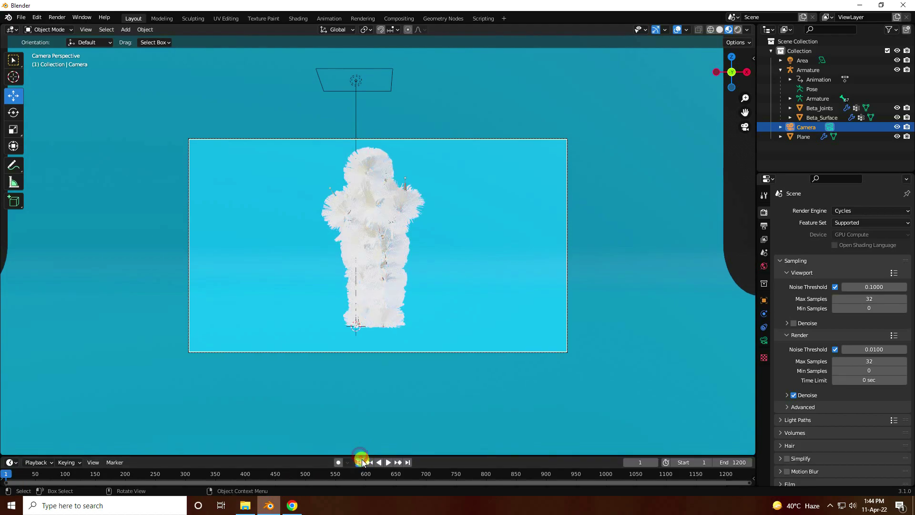
{"action": "left_click", "coordinate": [388, 462]}
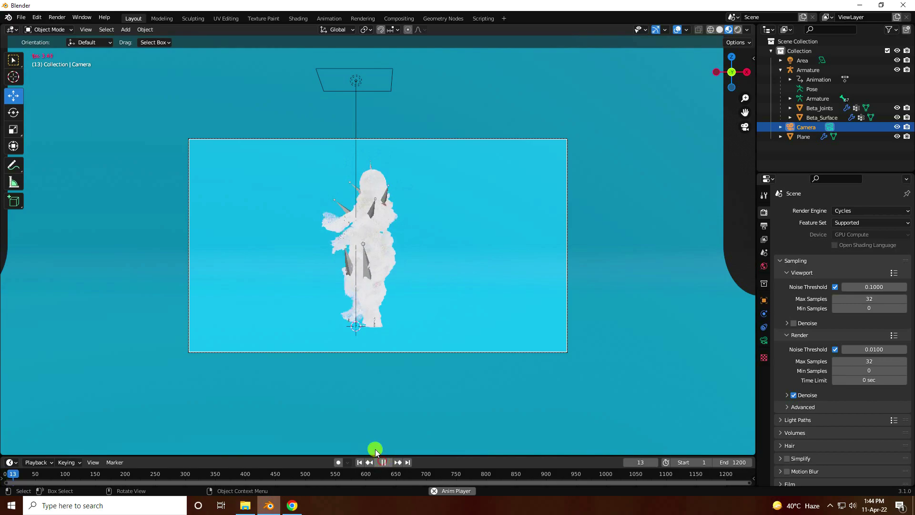
{"action": "key", "text": "space"}
- Render a test still of frame 13, then close the render window
{"action": "left_click", "coordinate": [57, 17]}
{"action": "left_click", "coordinate": [69, 29]}
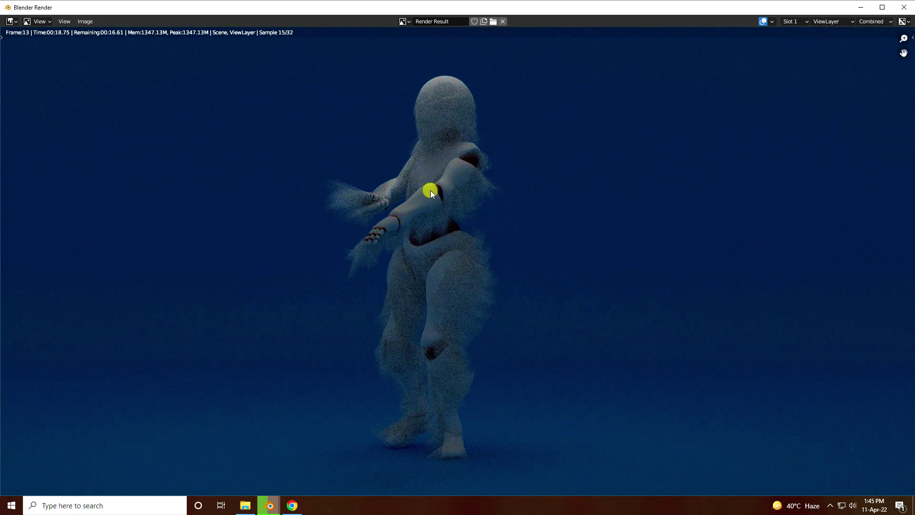
{"action": "left_click", "coordinate": [903, 7]}
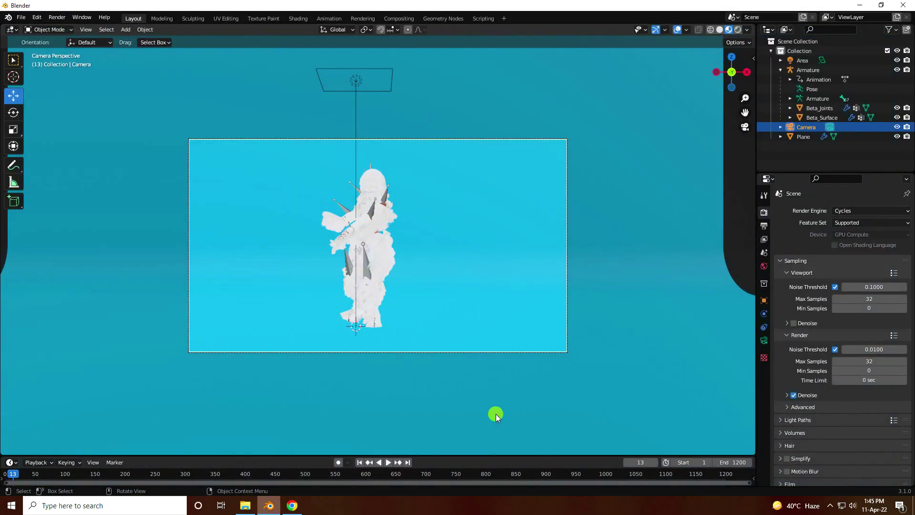
- Return to frame 1 and give Beta_Surface Collision physics
{"action": "left_click", "coordinate": [360, 462]}
{"action": "left_click", "coordinate": [813, 118]}
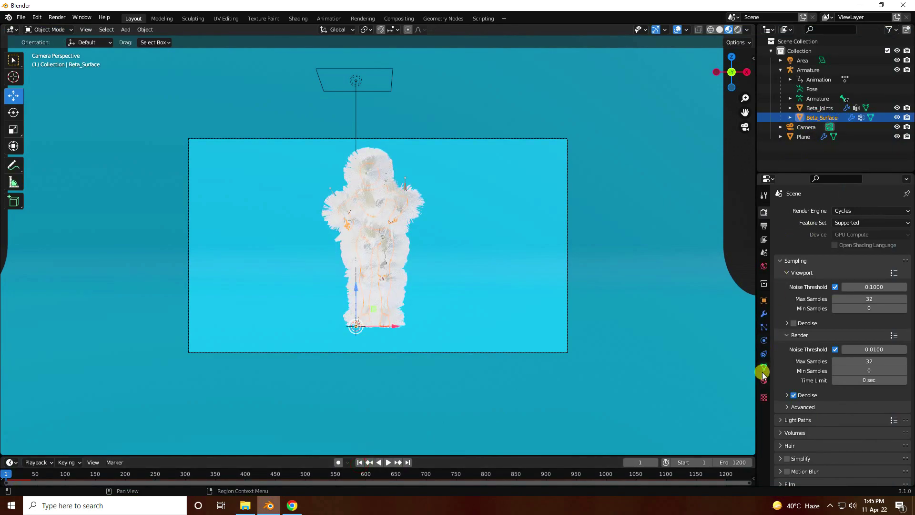
{"action": "left_click", "coordinate": [764, 339]}
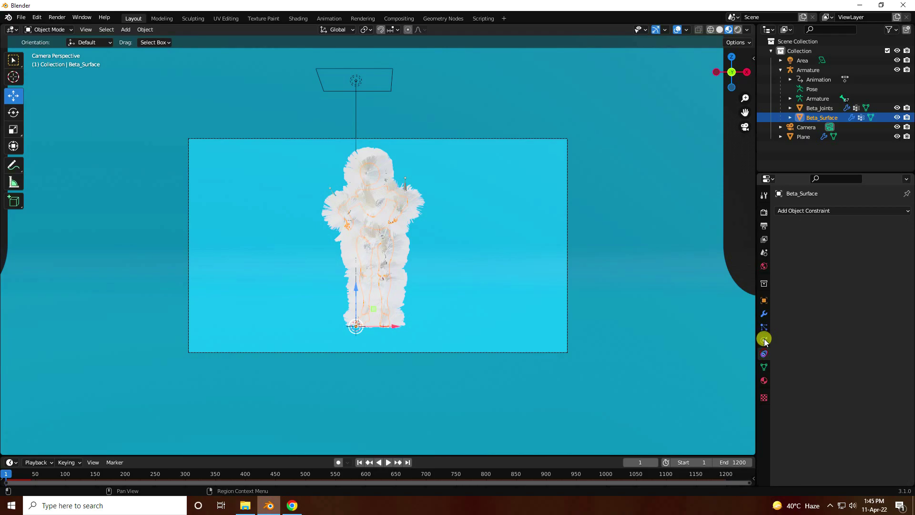
{"action": "left_click", "coordinate": [798, 222]}
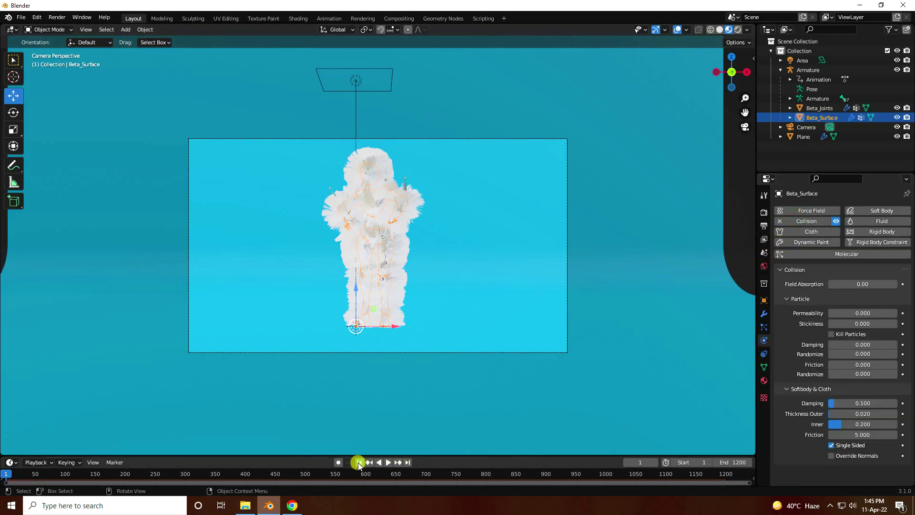
- Drive the World colour with an Environment Texture using artist_workshop_8k.exr
{"action": "left_click", "coordinate": [764, 266]}
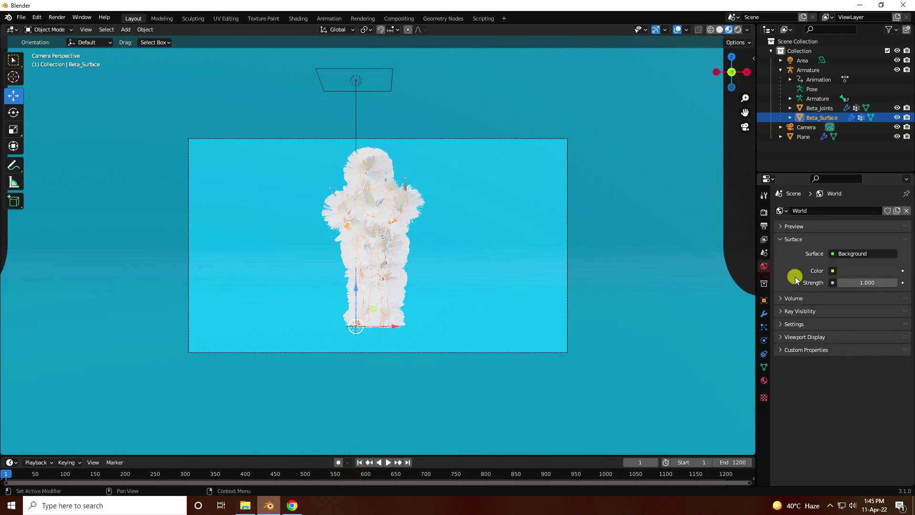
{"action": "left_click", "coordinate": [832, 271]}
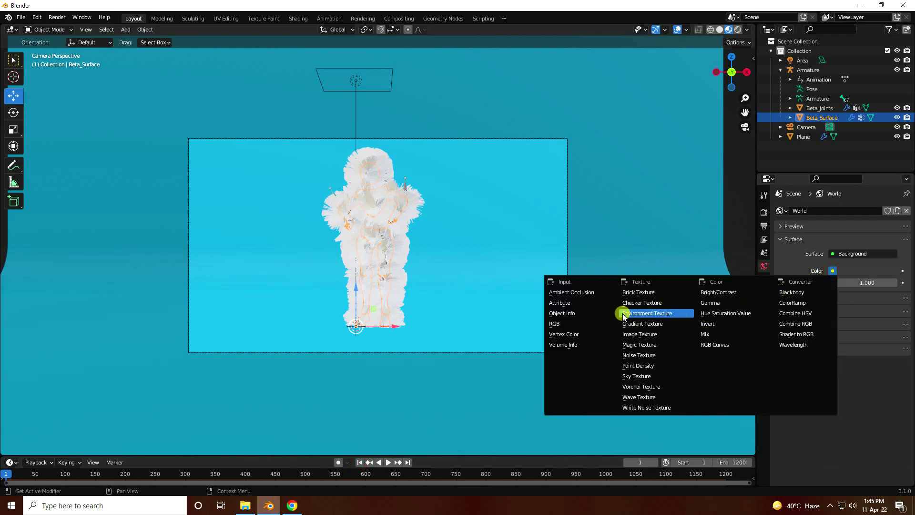
{"action": "left_click", "coordinate": [657, 313]}
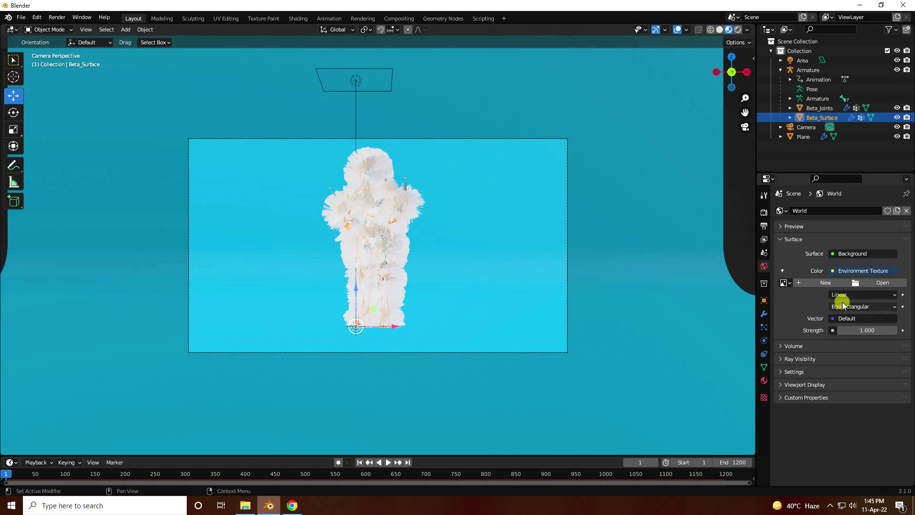
{"action": "left_click", "coordinate": [865, 284]}
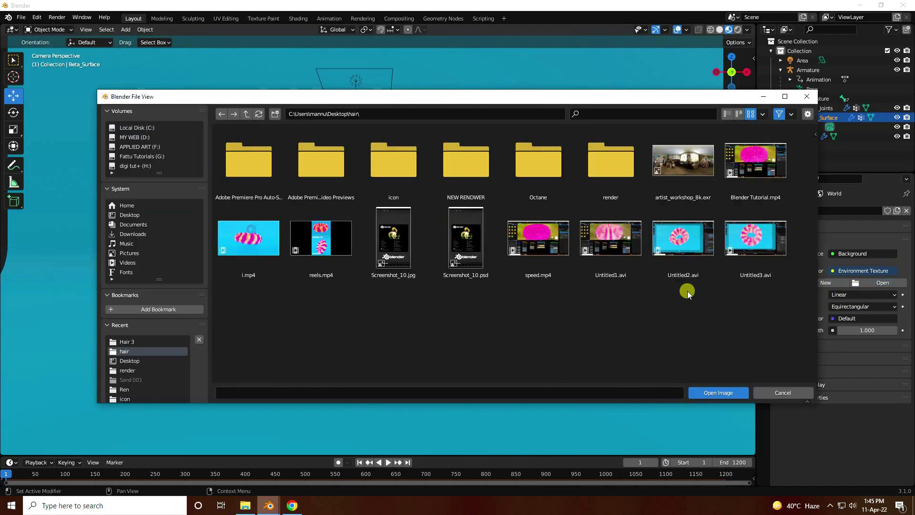
{"action": "left_click", "coordinate": [700, 169]}
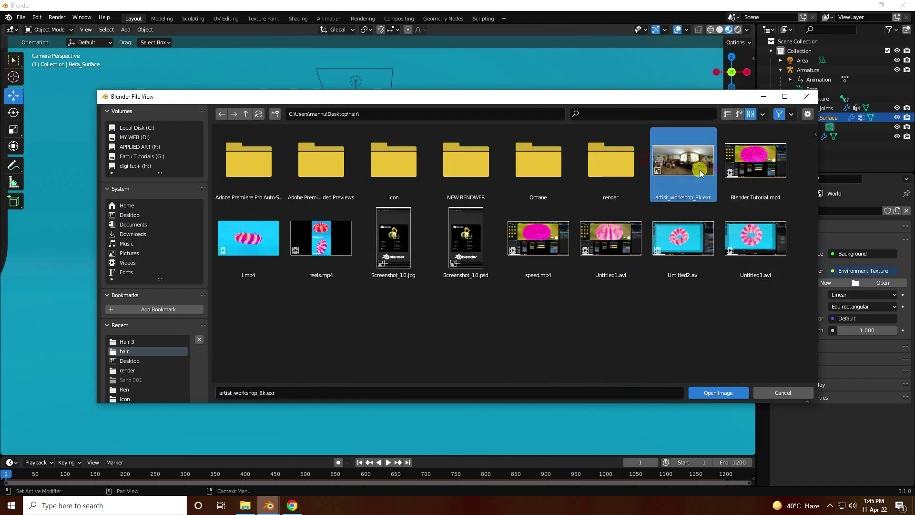
{"action": "left_click", "coordinate": [708, 394]}
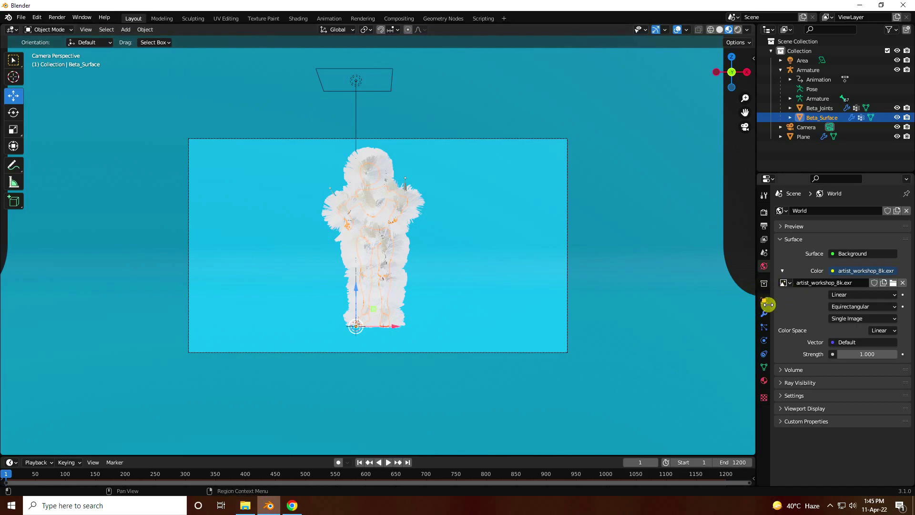
- Play the dance, stop at frame 35, and render that frame as a still
{"action": "left_click", "coordinate": [385, 461]}
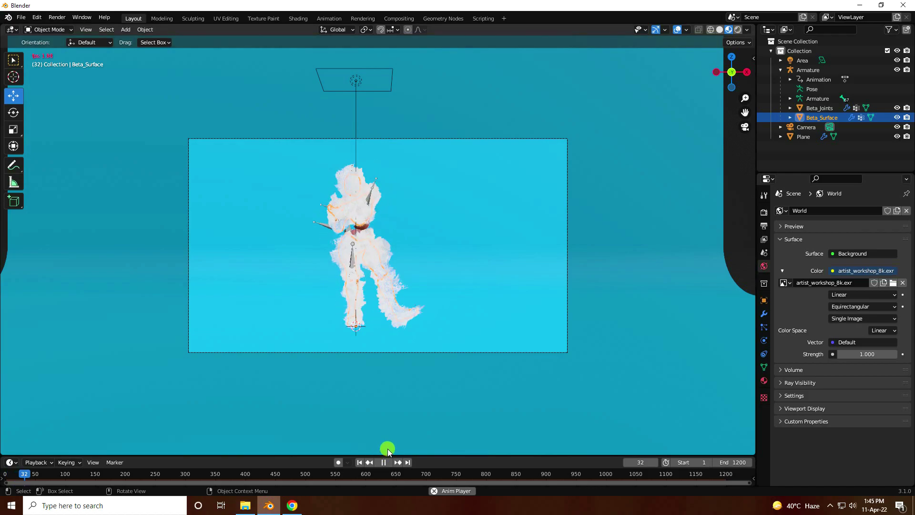
{"action": "left_click", "coordinate": [383, 462]}
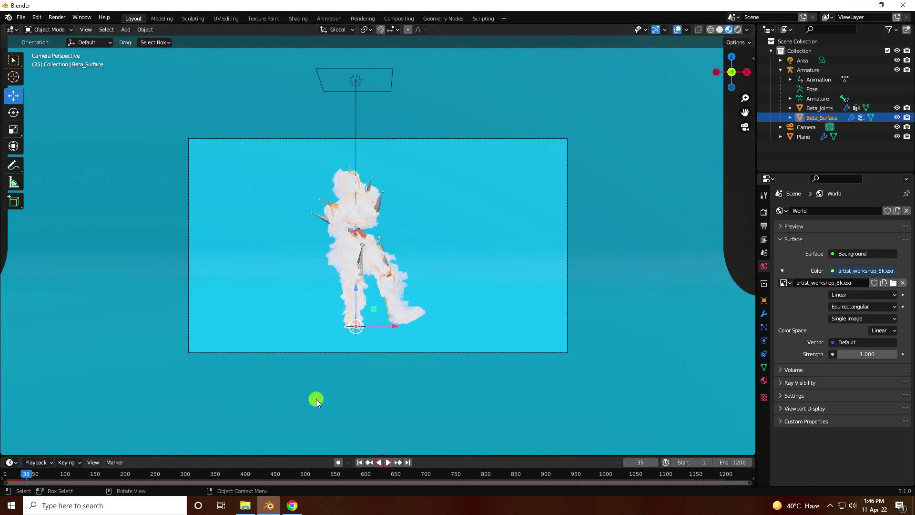
{"action": "left_click", "coordinate": [56, 17]}
{"action": "left_click", "coordinate": [93, 29]}
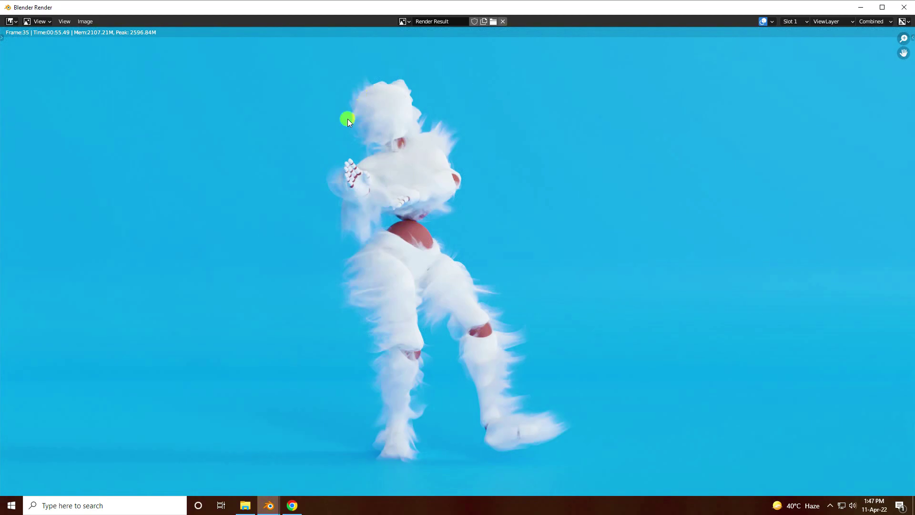
- Inspect the frame-35 render, then close the render window
{"action": "scroll", "coordinate": [384, 280], "scroll_direction": "up", "scroll_amount": 1}
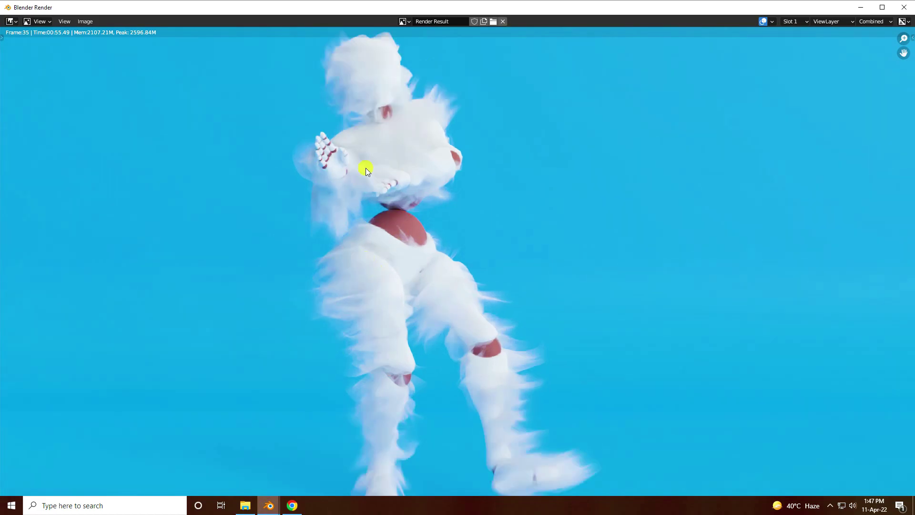
{"action": "scroll", "coordinate": [388, 150], "scroll_direction": "down", "scroll_amount": 1}
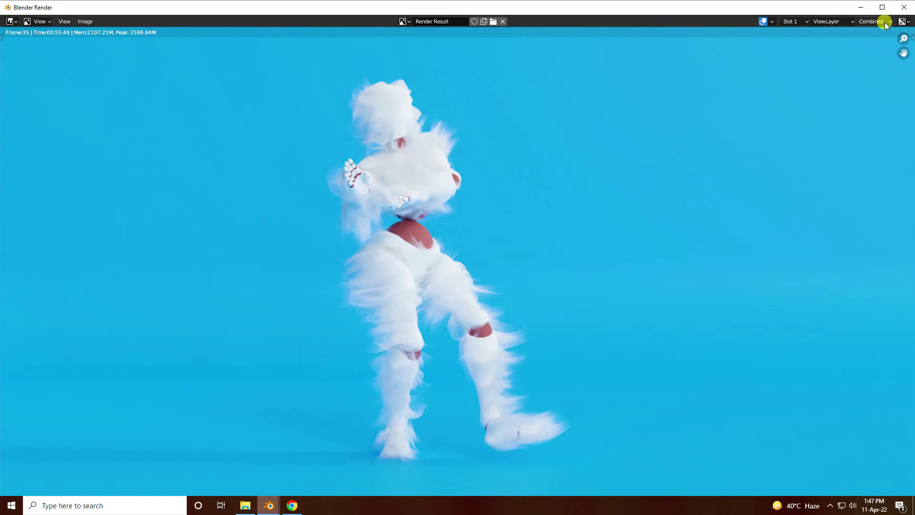
{"action": "left_click", "coordinate": [905, 8]}
{"action": "scroll", "coordinate": [361, 230], "scroll_direction": "up", "scroll_amount": 6}
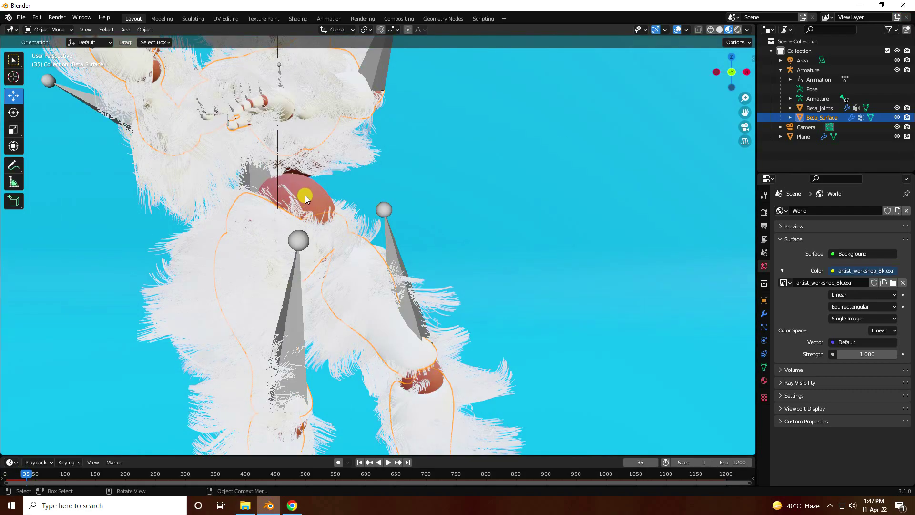
- Give the Beta_Joints material a bright red base colour (H 1, S 1, V 1)
{"action": "left_click", "coordinate": [306, 196]}
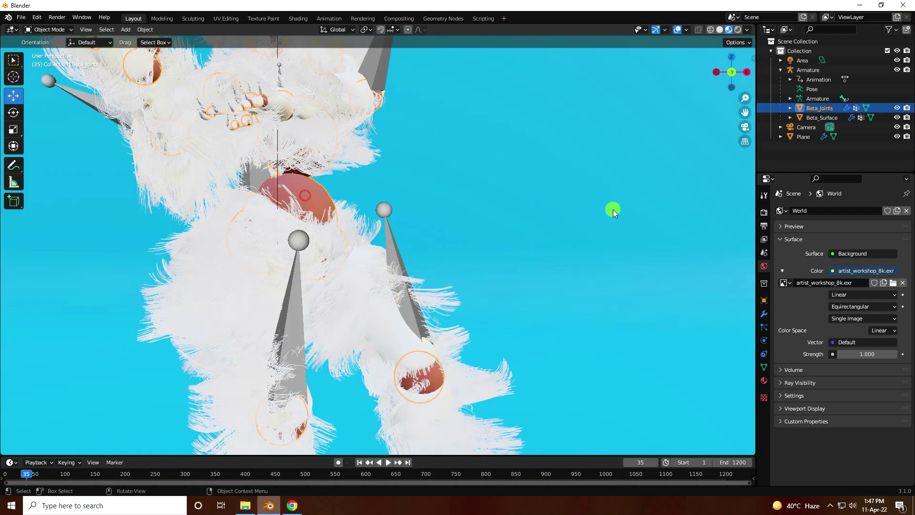
{"action": "left_click", "coordinate": [764, 380]}
{"action": "left_click", "coordinate": [847, 334]}
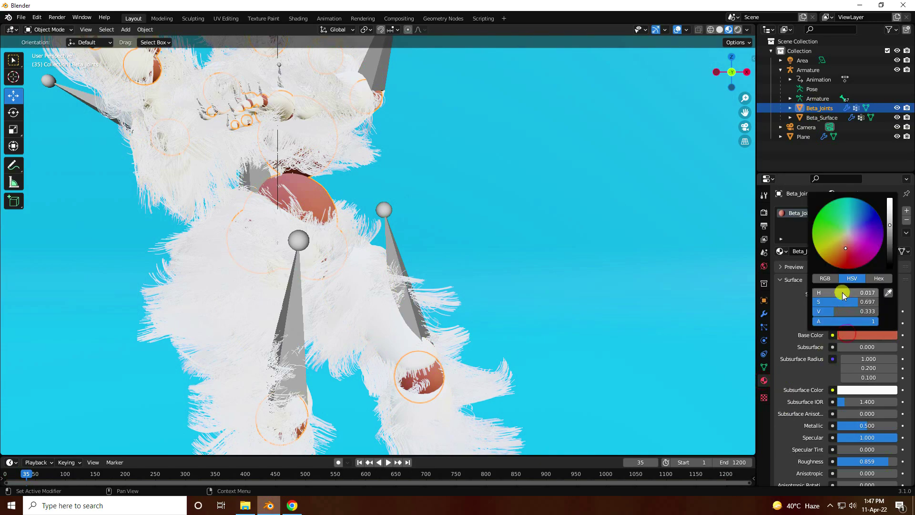
{"action": "mouse_move", "coordinate": [839, 251]}
{"action": "left_mouse_down"}
{"action": "mouse_move", "coordinate": [847, 291]}
{"action": "mouse_move", "coordinate": [882, 316]}
{"action": "left_mouse_up"}
{"action": "left_click", "coordinate": [839, 304]}
{"action": "left_click", "coordinate": [848, 312]}
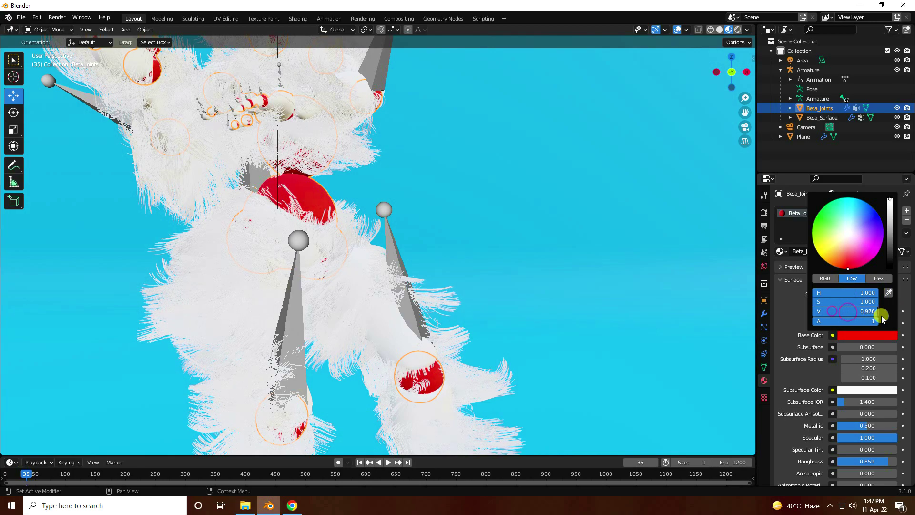
- Add a new particle system to Beta_Joints
{"action": "left_click", "coordinate": [788, 298]}
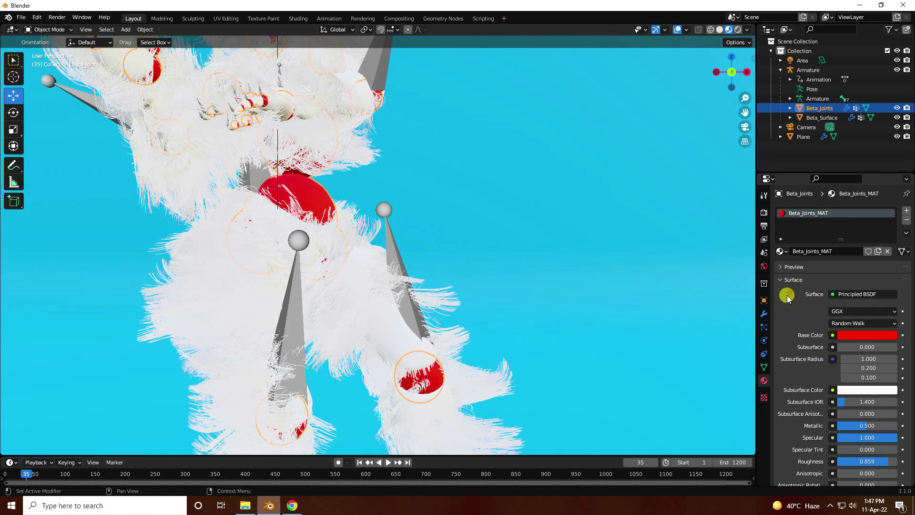
{"action": "left_click", "coordinate": [764, 327]}
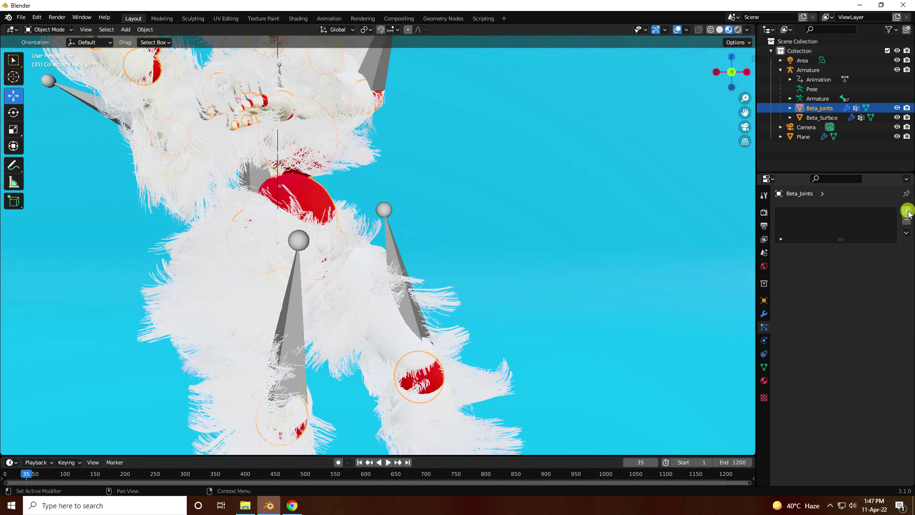
{"action": "left_click", "coordinate": [908, 212]}
- Make the joint particles hair, 1 m long with 8 segments
{"action": "left_click", "coordinate": [853, 264]}
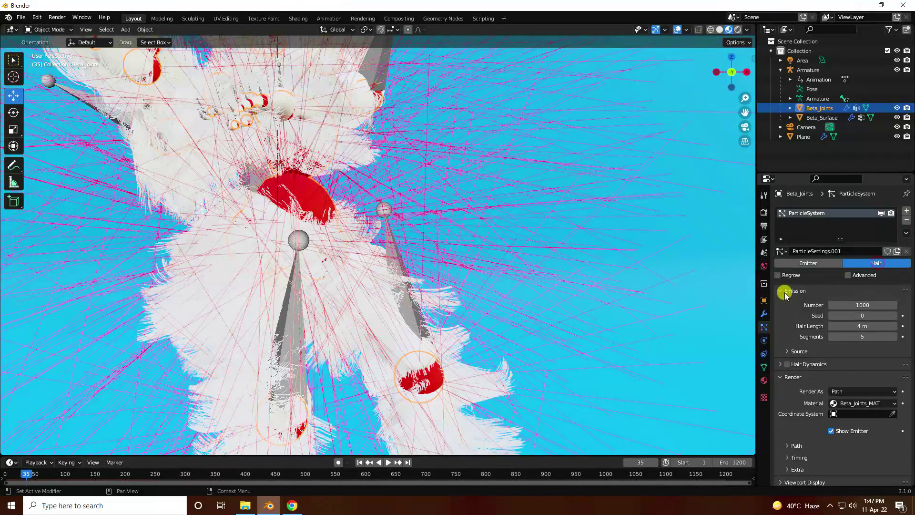
{"action": "left_click", "coordinate": [848, 275]}
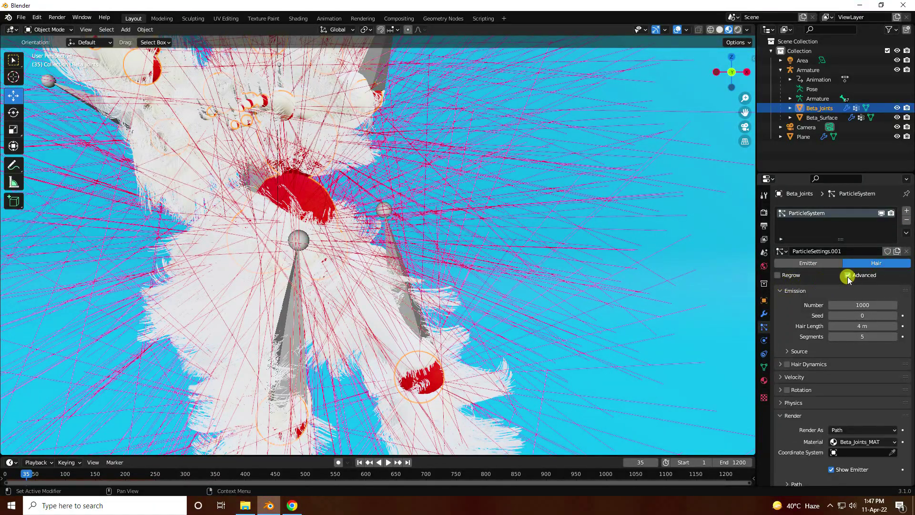
{"action": "left_click", "coordinate": [858, 327]}
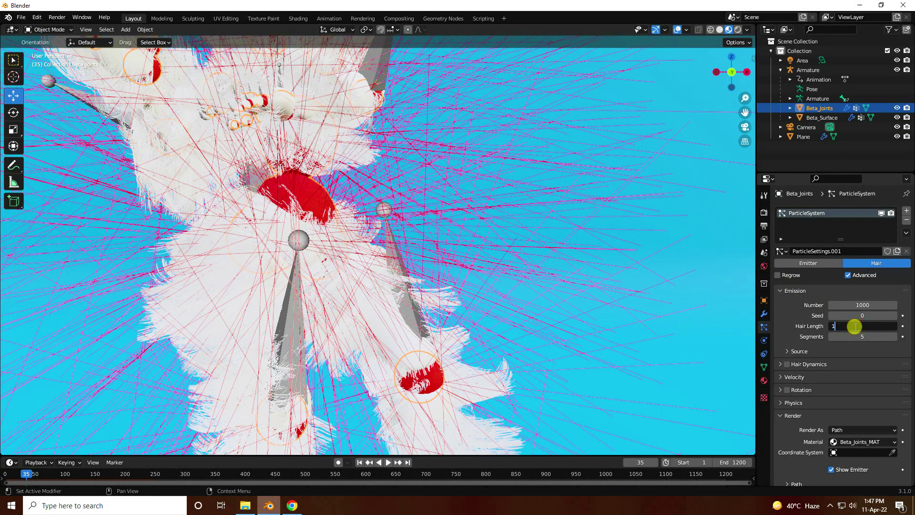
{"action": "key", "text": "Return"}
{"action": "left_click", "coordinate": [895, 337]}
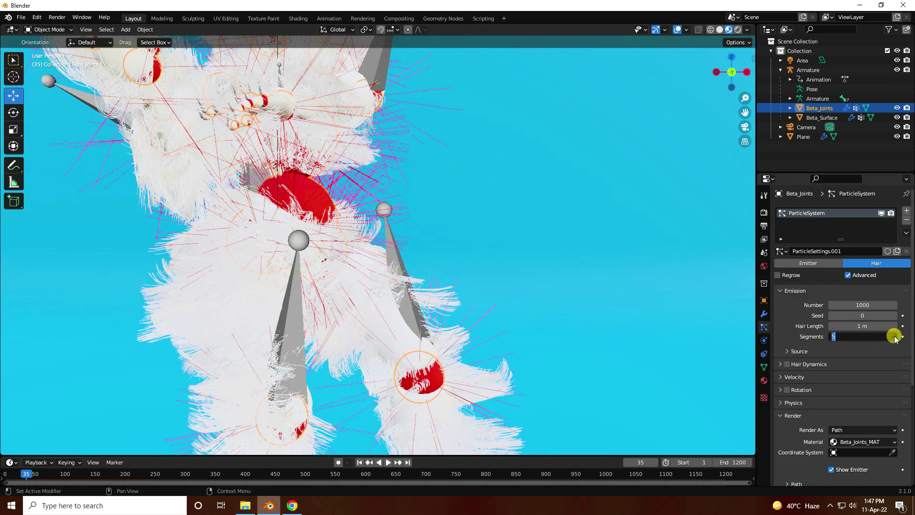
{"action": "key", "text": "Return"}
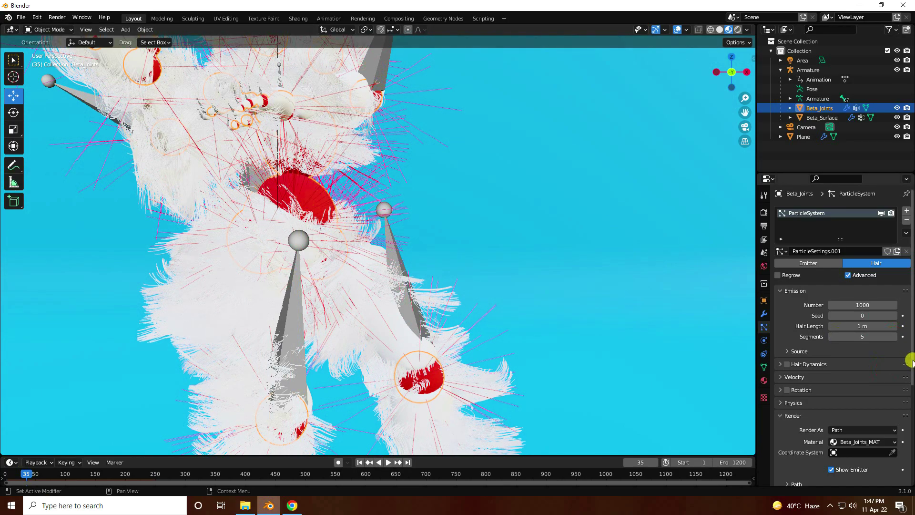
{"action": "left_click", "coordinate": [895, 336]}
{"action": "left_click", "coordinate": [895, 336]}
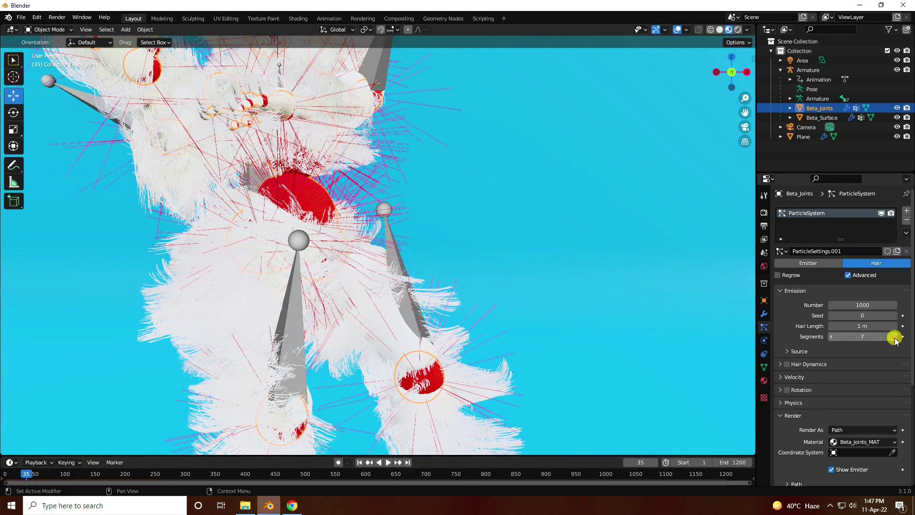
{"action": "left_click", "coordinate": [895, 336]}
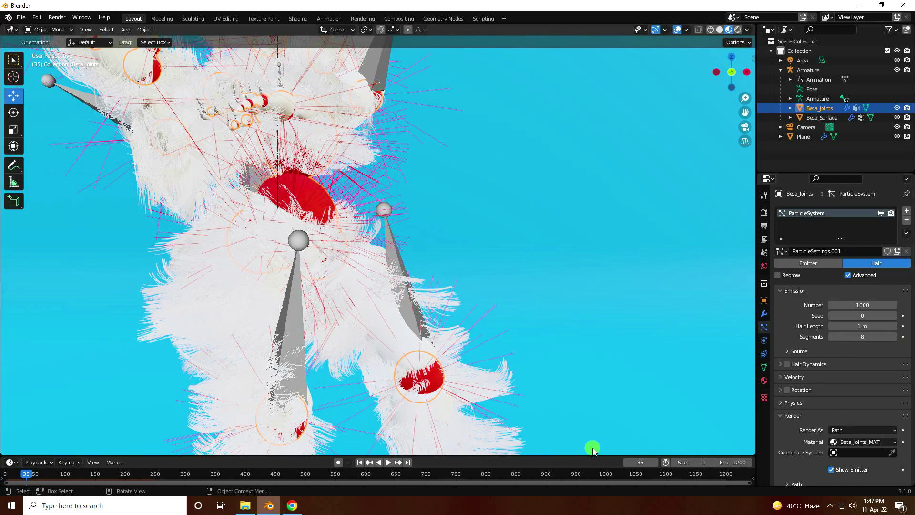
- Enable hair dynamics with collision quality 4
{"action": "left_click", "coordinate": [787, 364]}
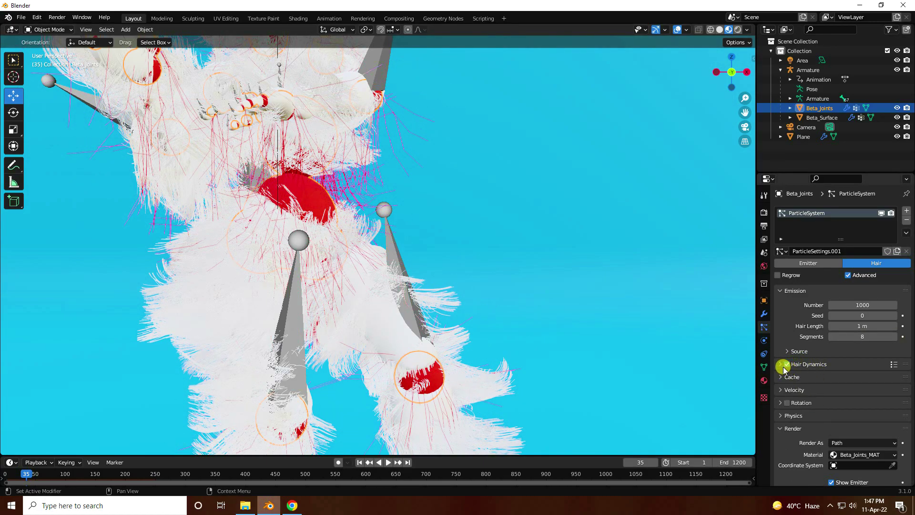
{"action": "left_click", "coordinate": [782, 365]}
{"action": "left_click", "coordinate": [797, 425]}
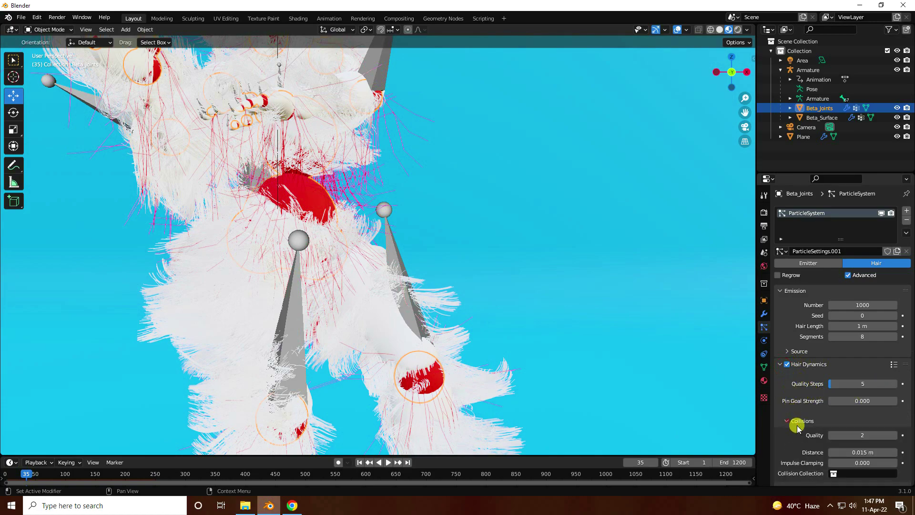
{"action": "left_click", "coordinate": [895, 436]}
{"action": "left_click", "coordinate": [895, 435]}
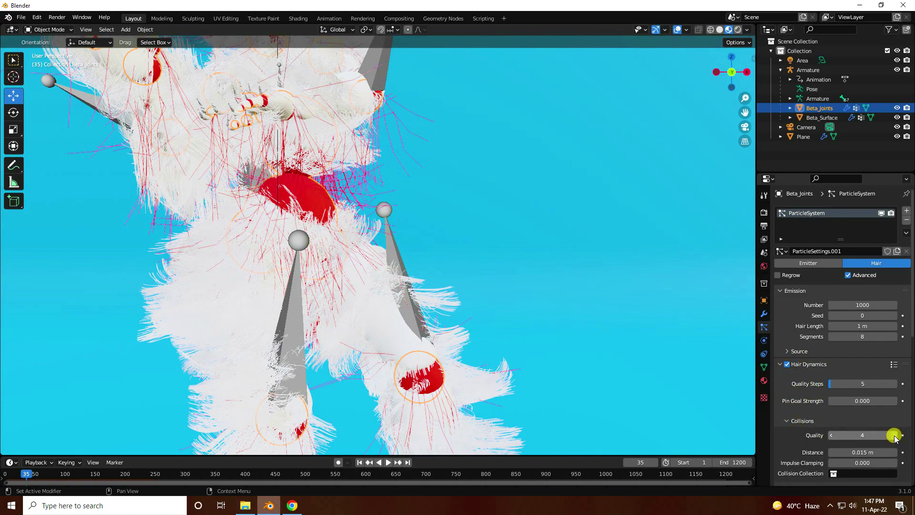
{"action": "left_click", "coordinate": [780, 365]}
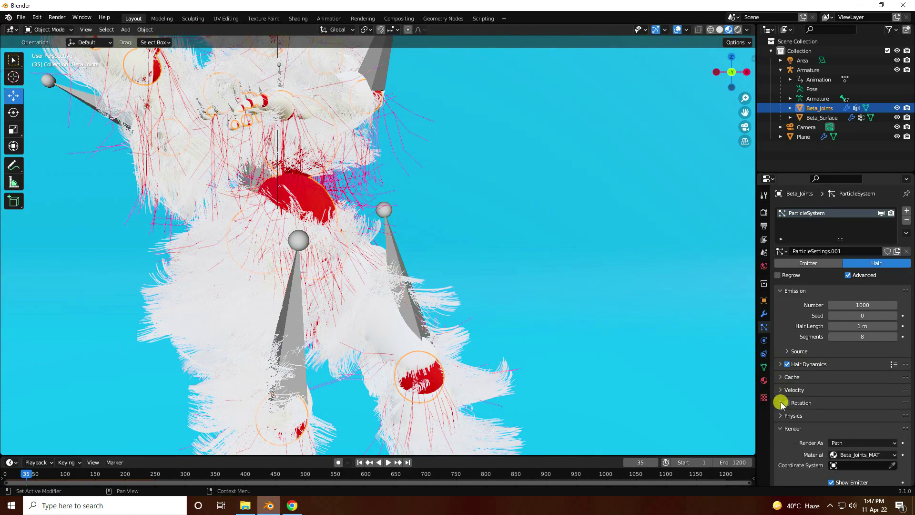
{"action": "scroll", "coordinate": [782, 442], "scroll_direction": "down", "scroll_amount": 4}
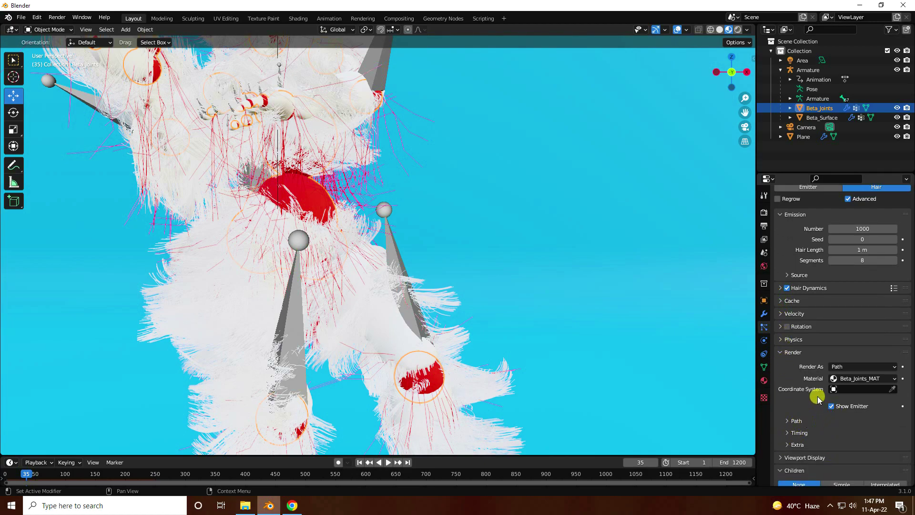
- Render the hair paths as B-Spline curves with 4 steps
{"action": "left_click", "coordinate": [779, 352]}
{"action": "left_click", "coordinate": [780, 351]}
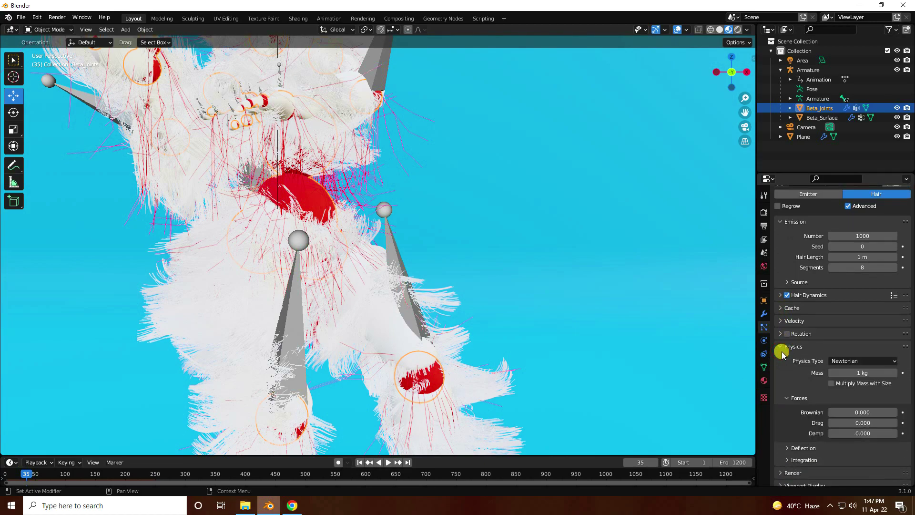
{"action": "left_click", "coordinate": [782, 352]}
{"action": "left_click", "coordinate": [782, 360]}
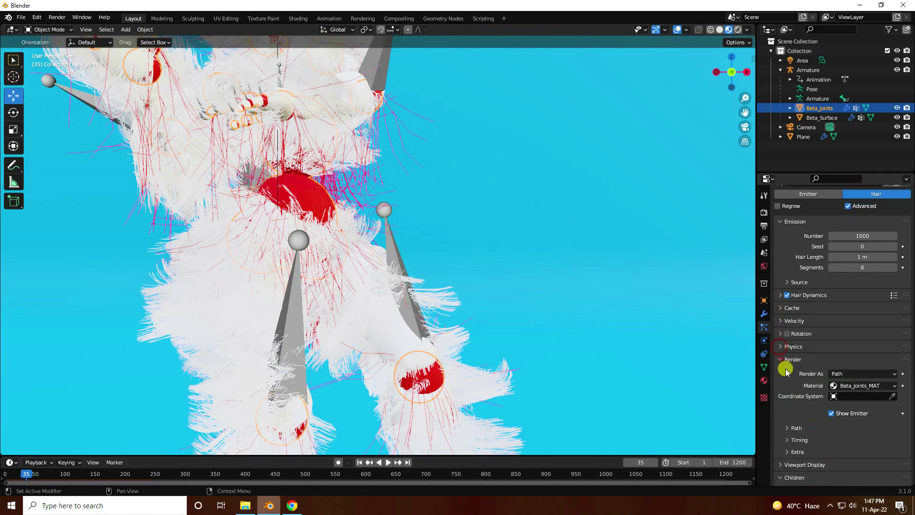
{"action": "left_click", "coordinate": [787, 428]}
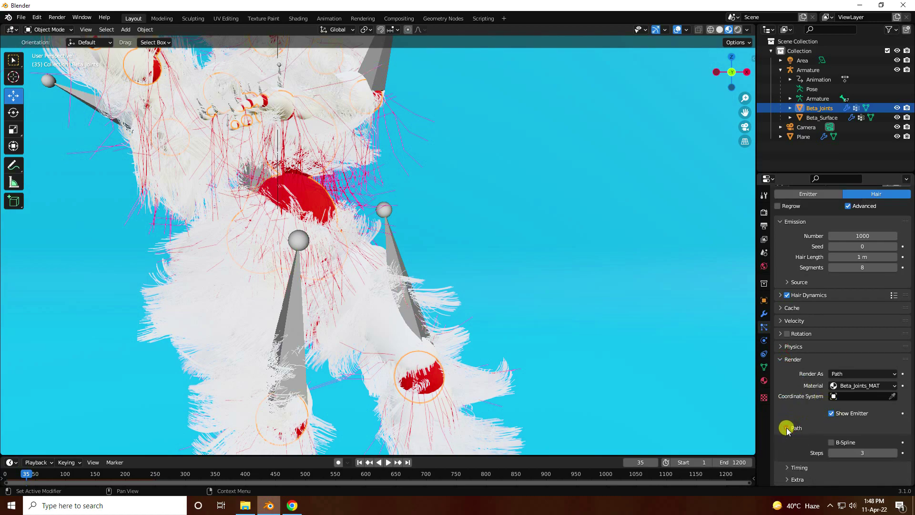
{"action": "left_click", "coordinate": [831, 442]}
{"action": "left_click", "coordinate": [896, 453]}
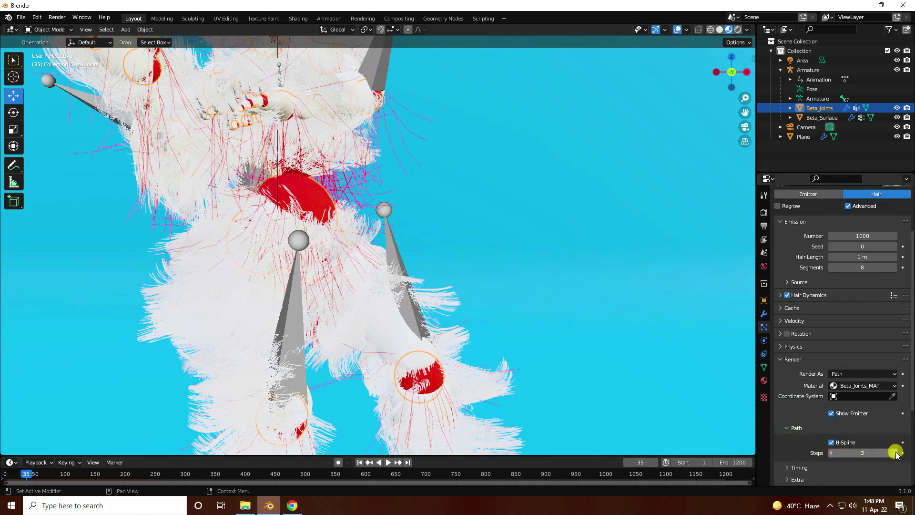
- Add Interpolated child hairs: 50 in the viewport, 200 at render
{"action": "left_click", "coordinate": [781, 360]}
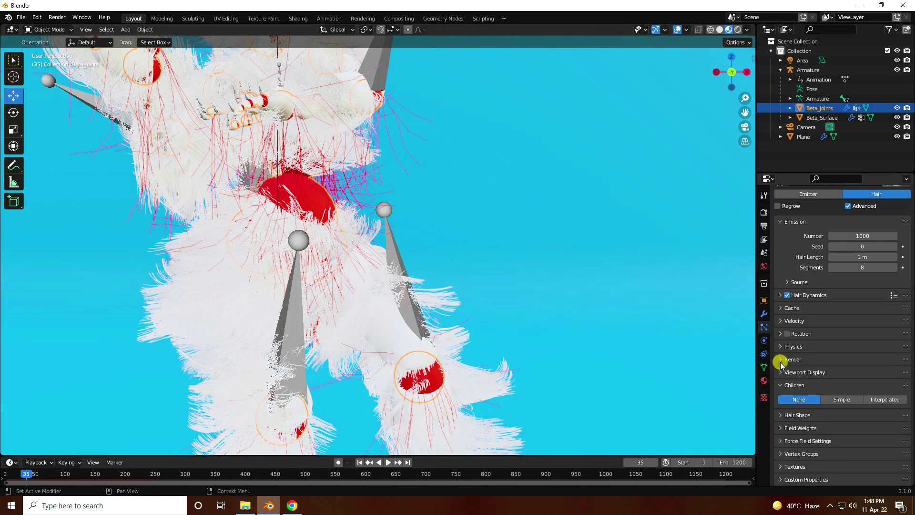
{"action": "left_click", "coordinate": [883, 400]}
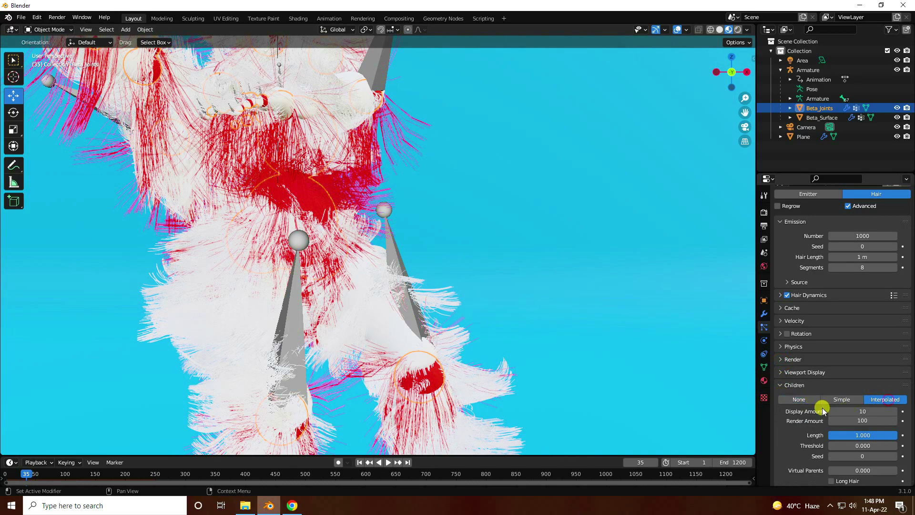
{"action": "left_click", "coordinate": [864, 412]}
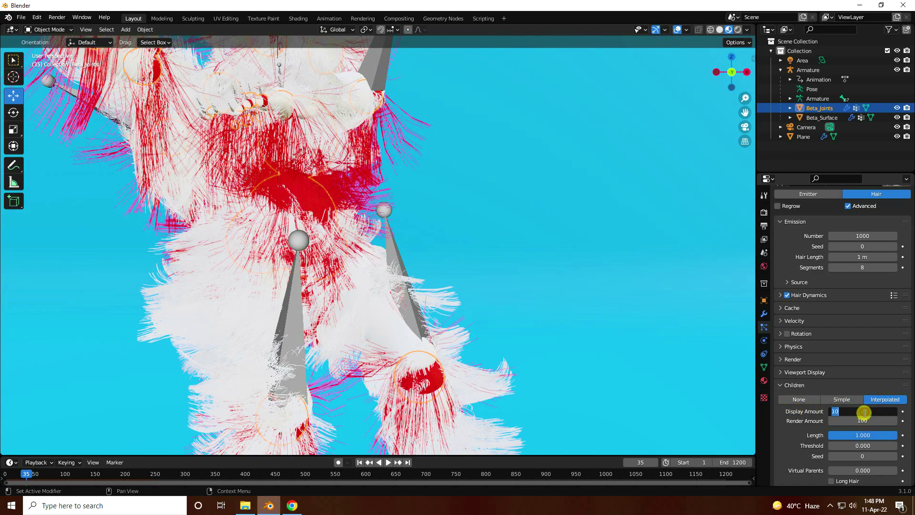
{"action": "type", "text": "50"}
{"action": "key", "text": "Return"}
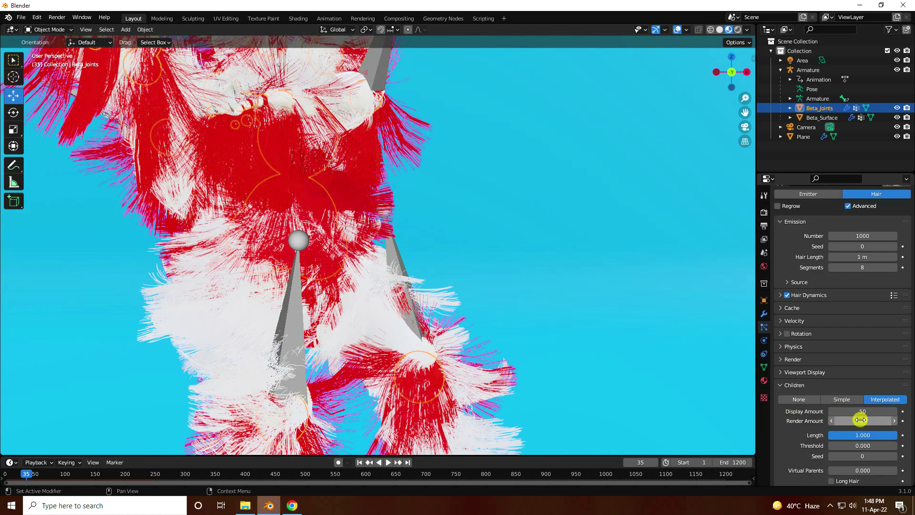
{"action": "left_click", "coordinate": [864, 420]}
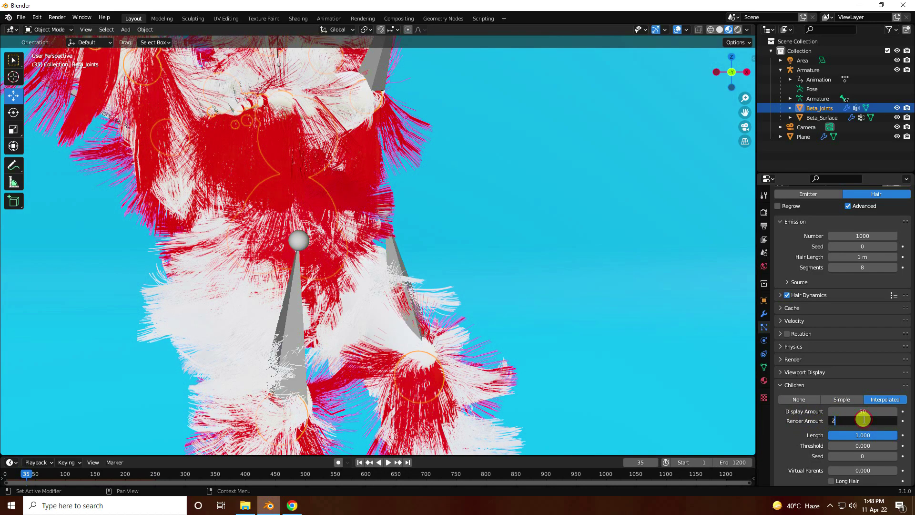
{"action": "type", "text": "200"}
{"action": "key", "text": "Return"}
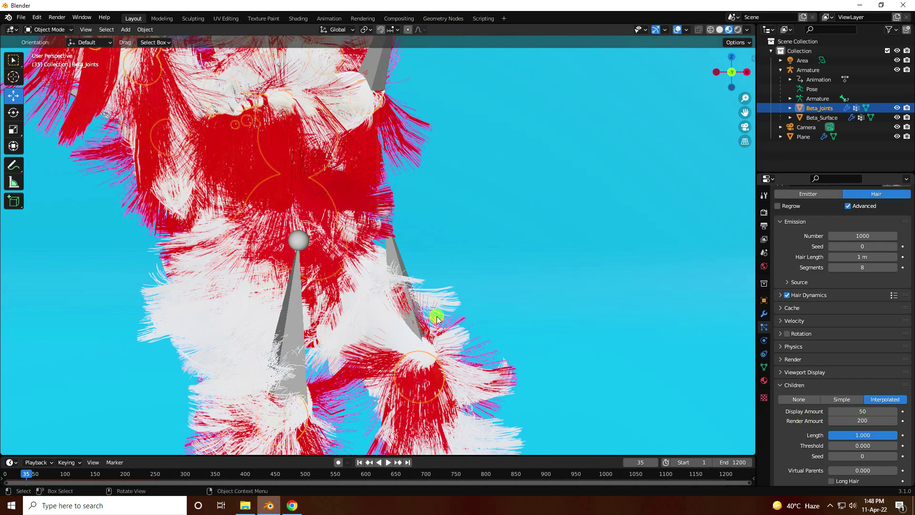
- Replay the animation from frame 1 to preview the red-and-white fur
{"action": "left_click", "coordinate": [359, 463]}
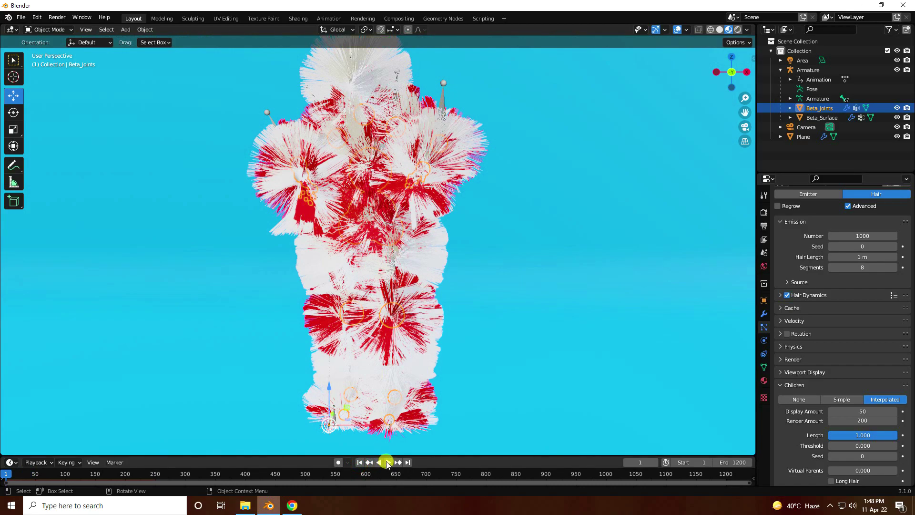
{"action": "left_click", "coordinate": [387, 463]}
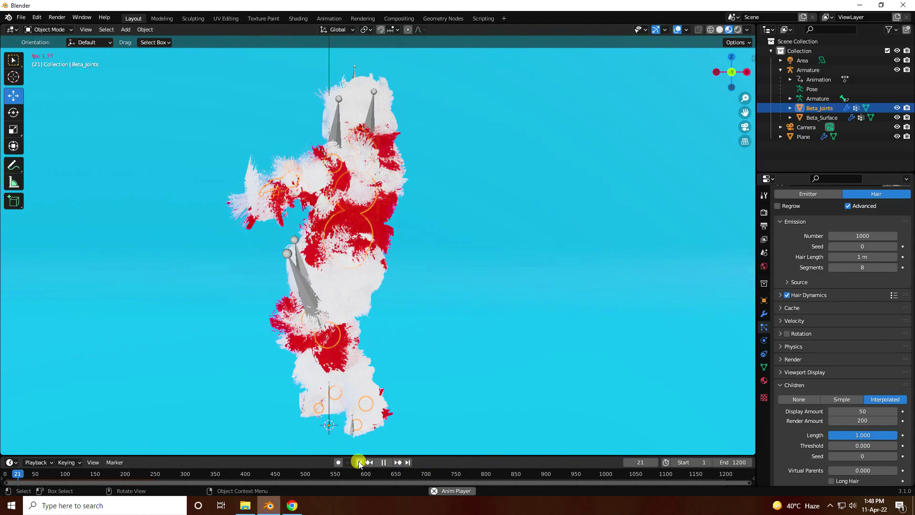
{"action": "left_click", "coordinate": [385, 462]}
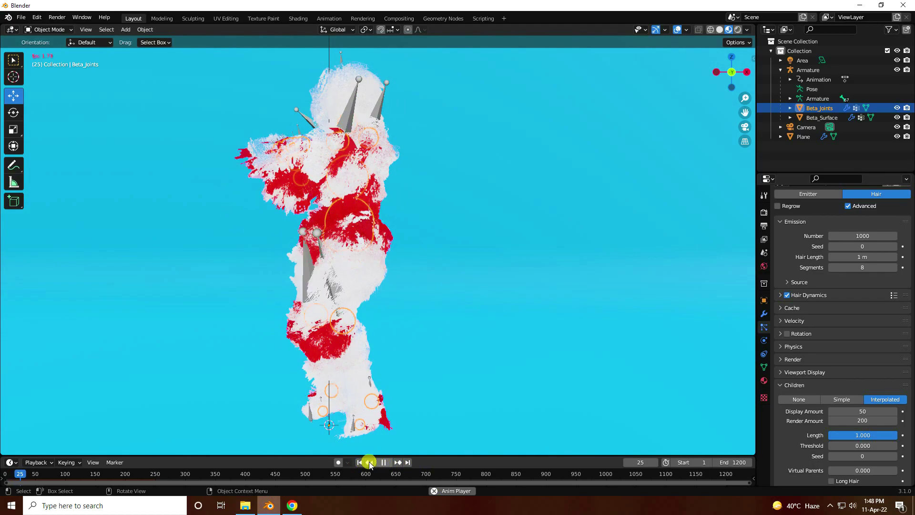
- Rewind to the first frame and give Beta_Joints Collision physics
{"action": "key", "text": "shift+Left"}
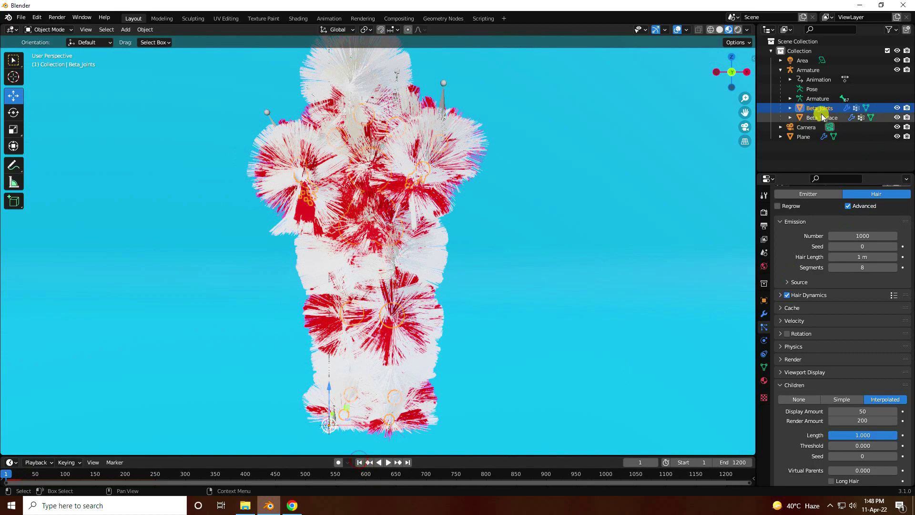
{"action": "left_click", "coordinate": [764, 353]}
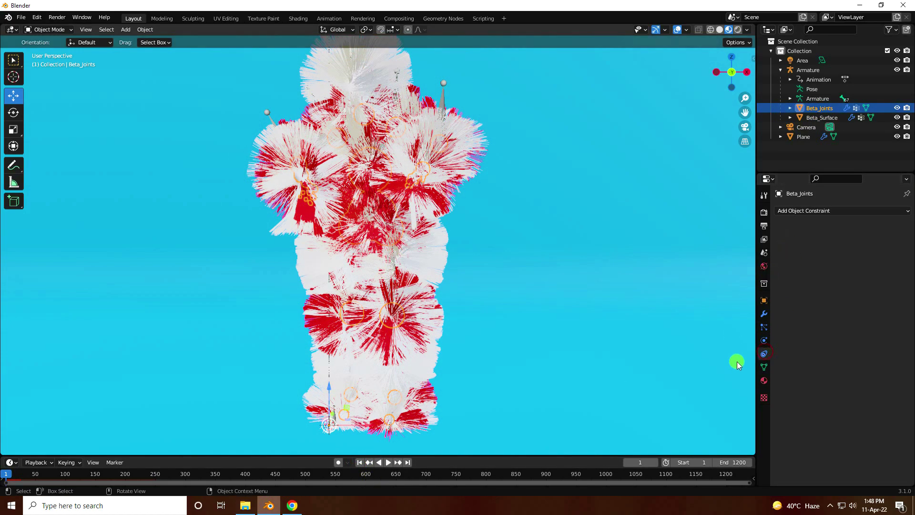
{"action": "left_click", "coordinate": [764, 340]}
{"action": "left_click", "coordinate": [826, 222]}
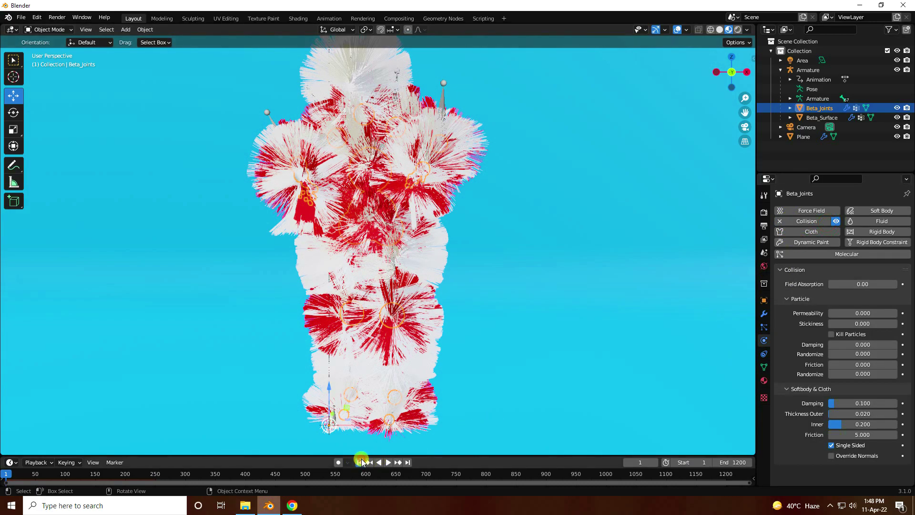
- Test-play the hair animation, stop at frame 12, and switch to camera view
{"action": "left_click", "coordinate": [385, 461]}
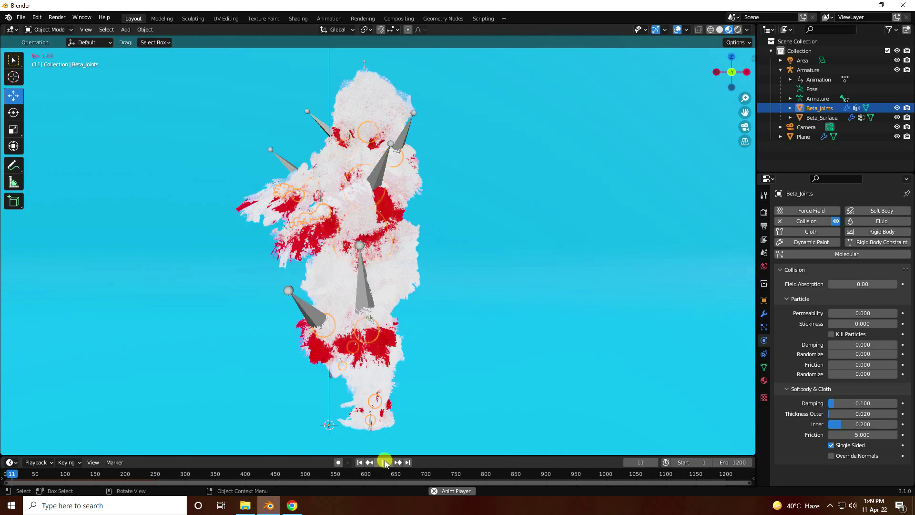
{"action": "left_click", "coordinate": [385, 461]}
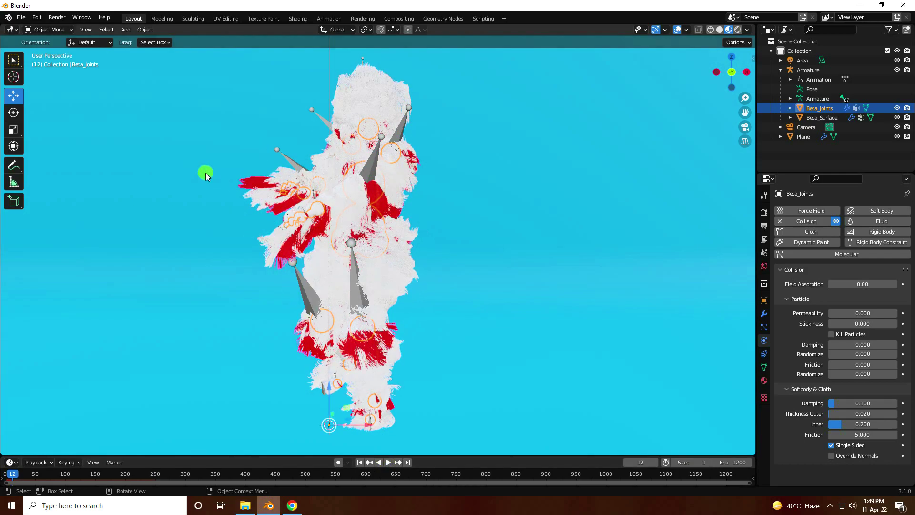
{"action": "key", "text": "KP_0"}
- Render a still of frame 12, pan across the result, and close the render window
{"action": "left_click", "coordinate": [57, 18]}
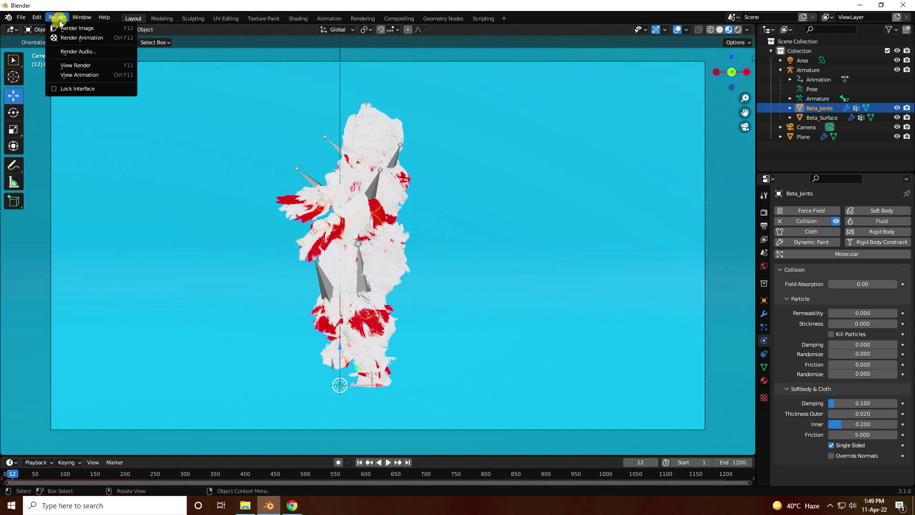
{"action": "left_click", "coordinate": [67, 26]}
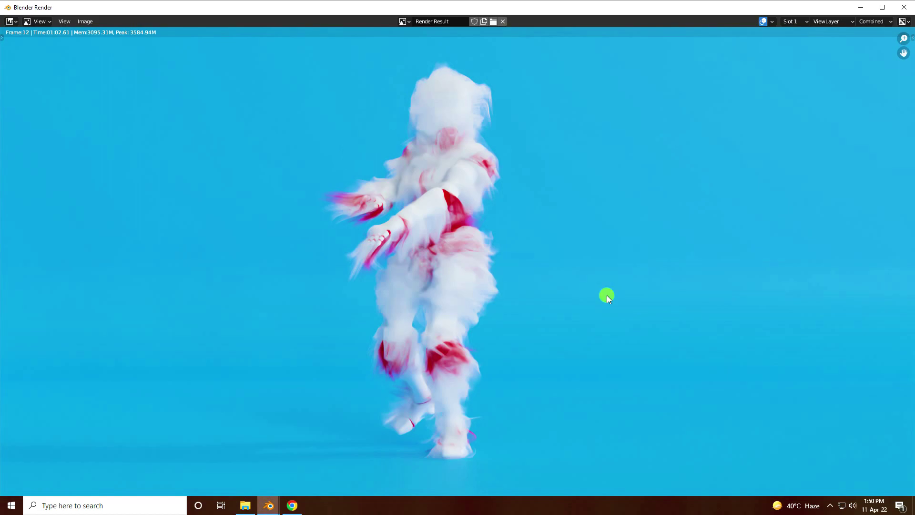
{"action": "middle_click_drag", "start_coordinate": [408, 253], "coordinate": [501, 256]}
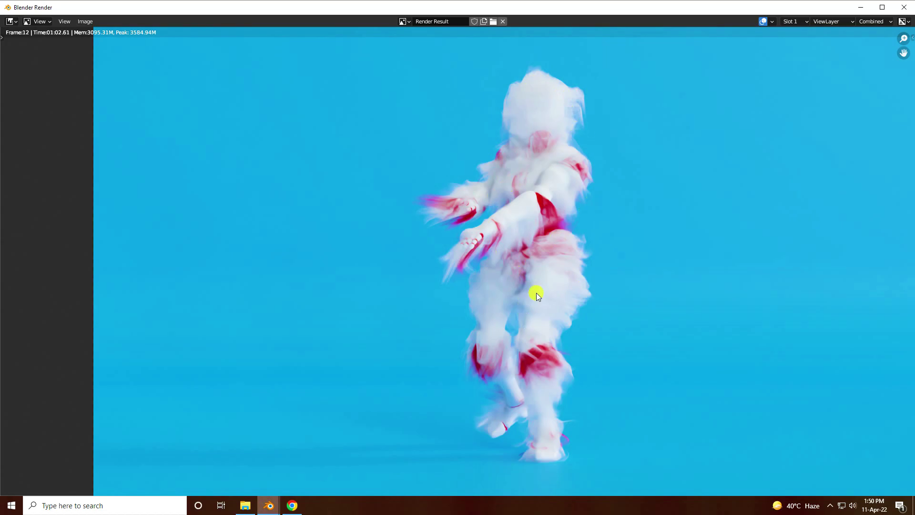
{"action": "middle_click_drag", "start_coordinate": [522, 247], "coordinate": [371, 250]}
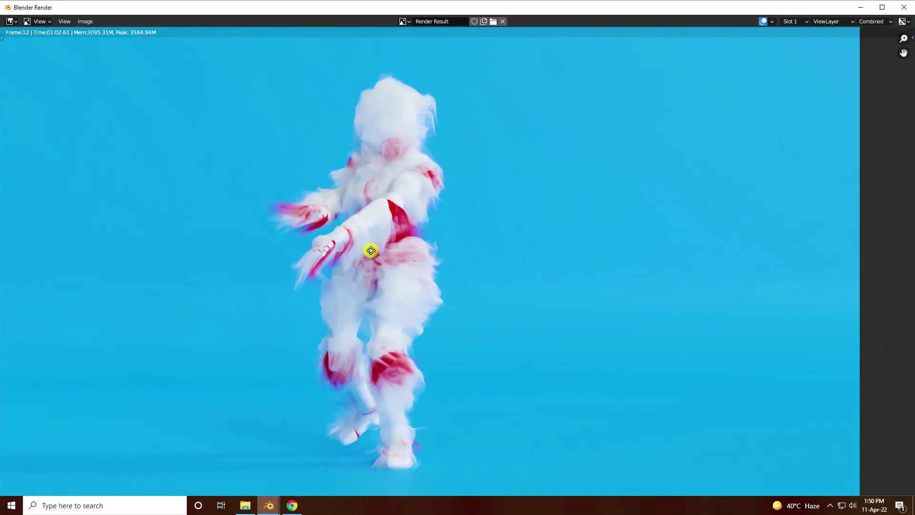
{"action": "left_click", "coordinate": [901, 6]}
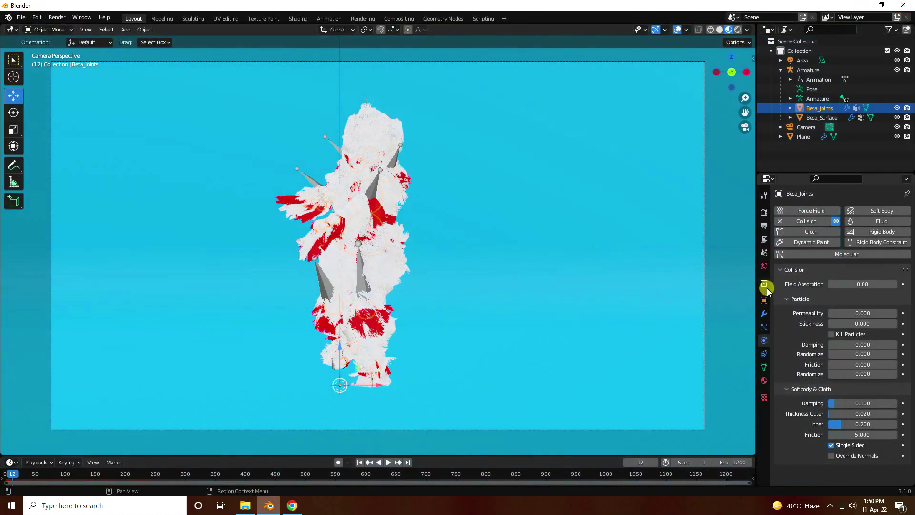
- Set the render output path to a new Desktop folder 'New Folder' with file prefix '1'
{"action": "left_click", "coordinate": [766, 227]}
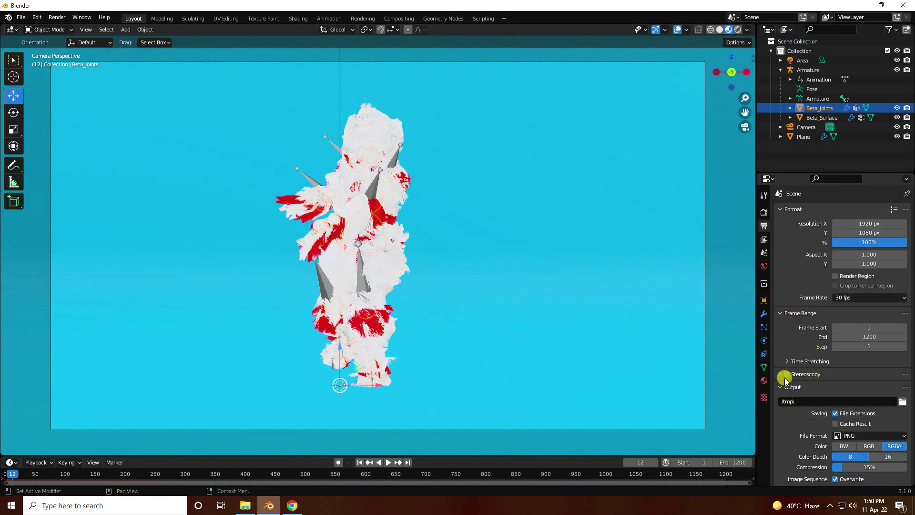
{"action": "left_click", "coordinate": [902, 402]}
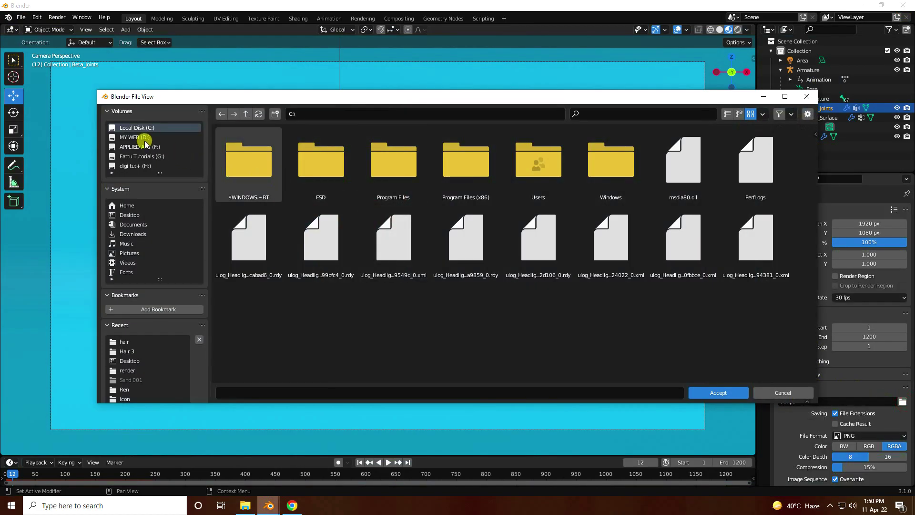
{"action": "left_click", "coordinate": [132, 215]}
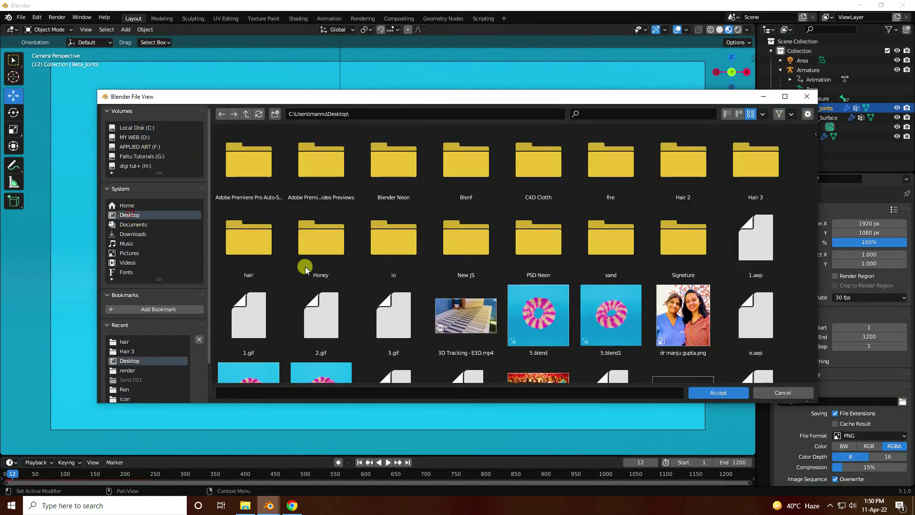
{"action": "right_click", "coordinate": [282, 209]}
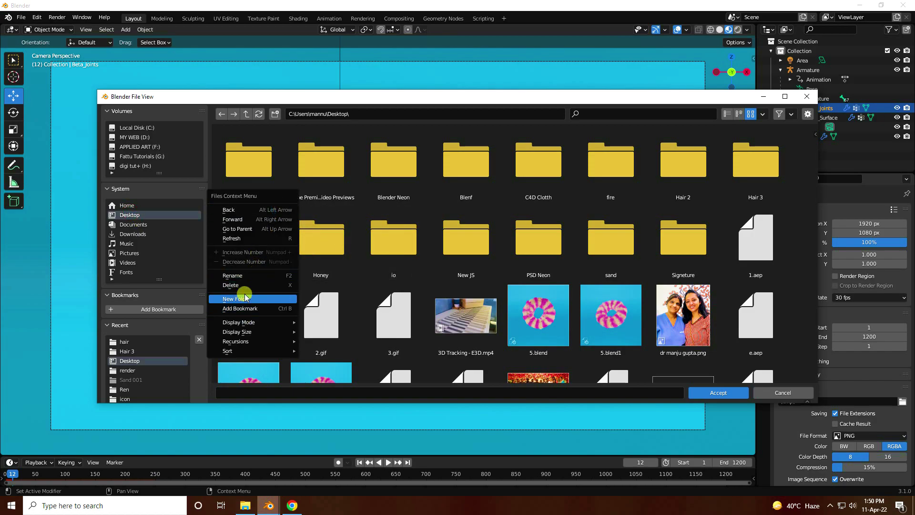
{"action": "left_click", "coordinate": [260, 299]}
{"action": "double_click", "coordinate": [466, 238]}
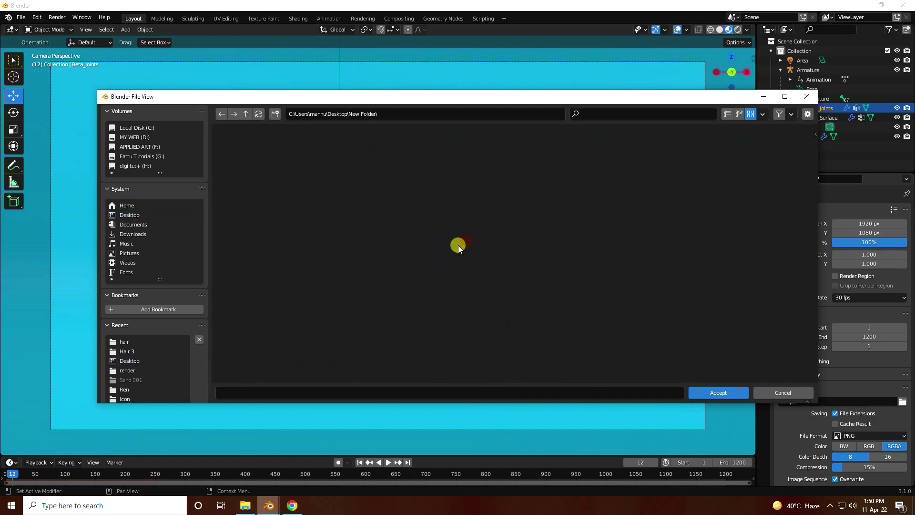
{"action": "left_click", "coordinate": [285, 391]}
{"action": "type", "text": "1"}
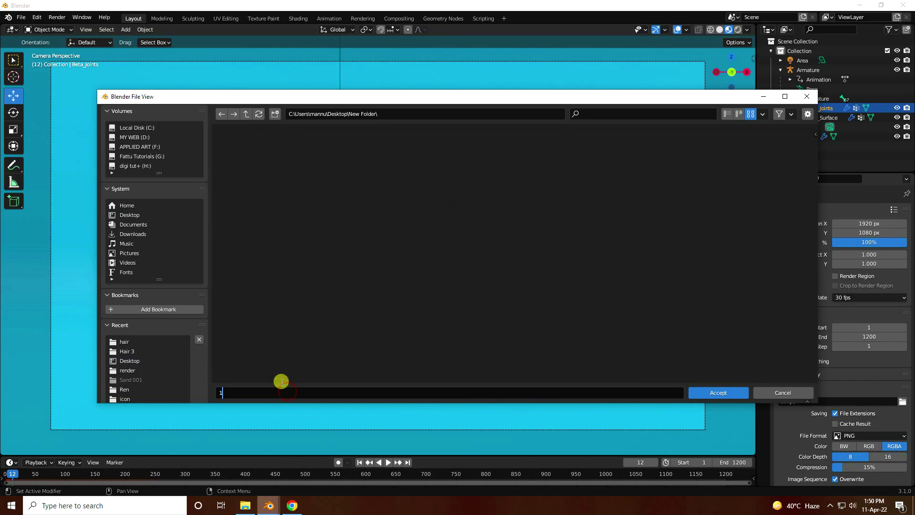
{"action": "left_click", "coordinate": [712, 393]}
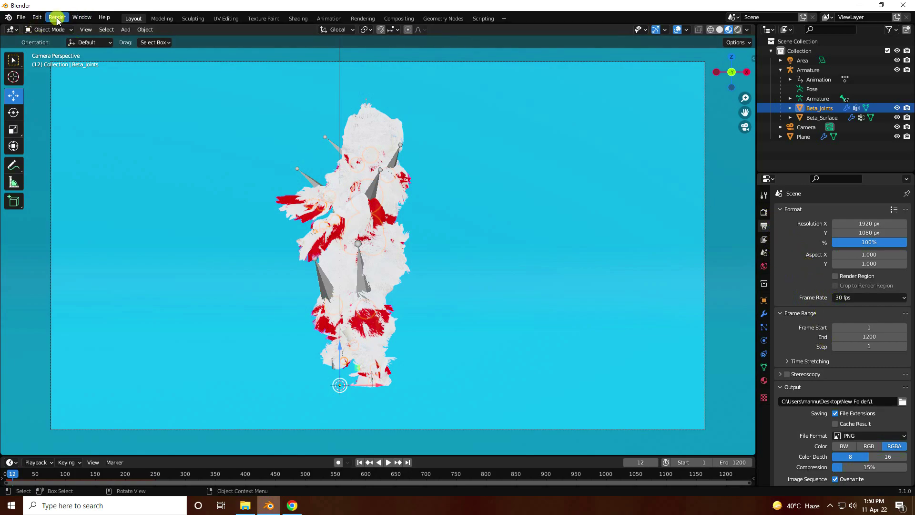
- Rewind to frame 1 and start rendering the whole animation as an image sequence
{"action": "left_click", "coordinate": [361, 462]}
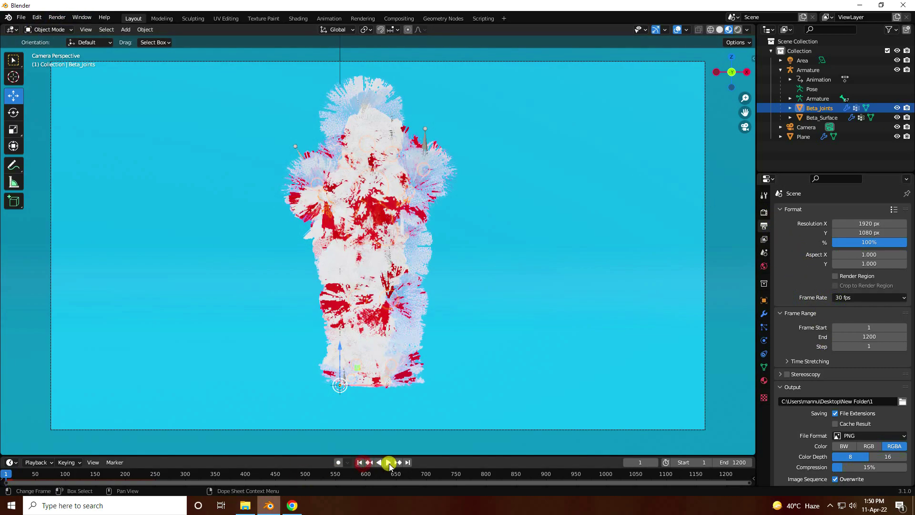
{"action": "left_click", "coordinate": [57, 17]}
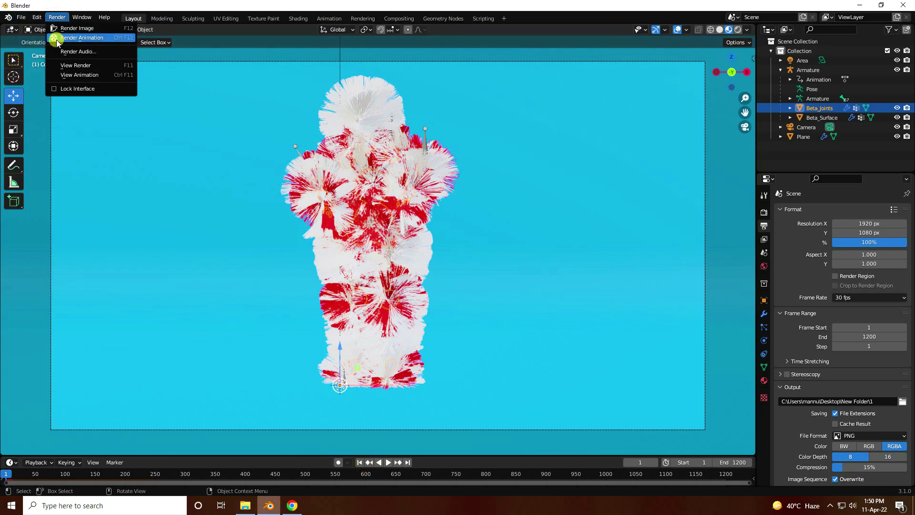
{"action": "left_click", "coordinate": [97, 42]}
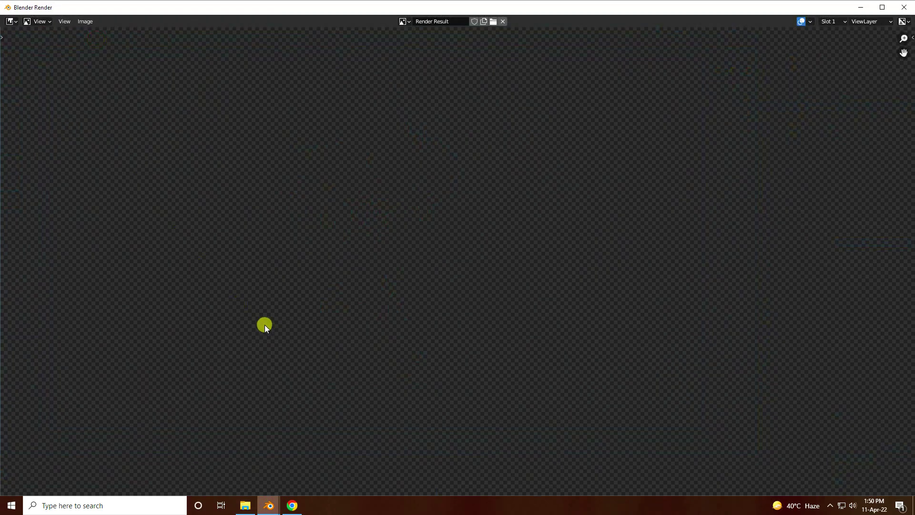